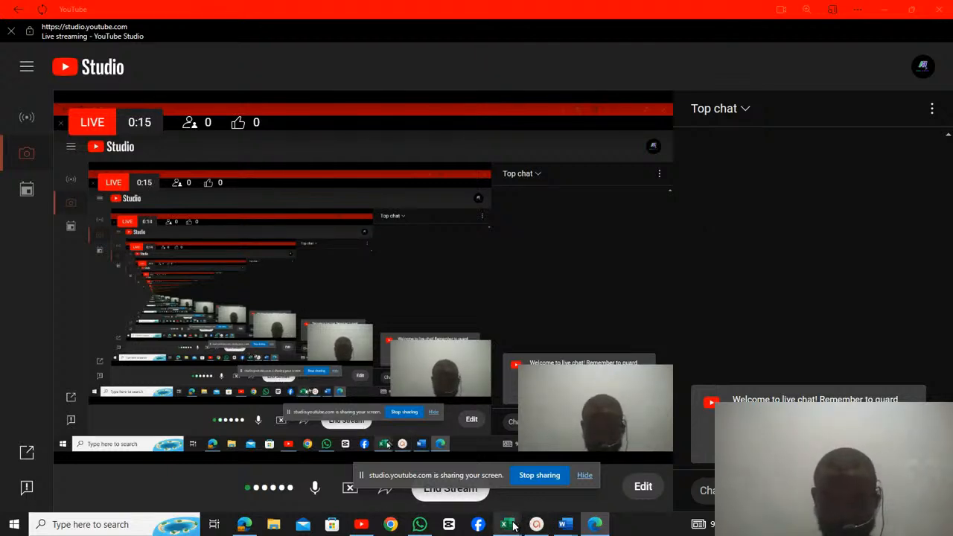
# Switch to Excel and bring up the Movie workbook from the recent files.
pyautogui.moveTo(518, 524)
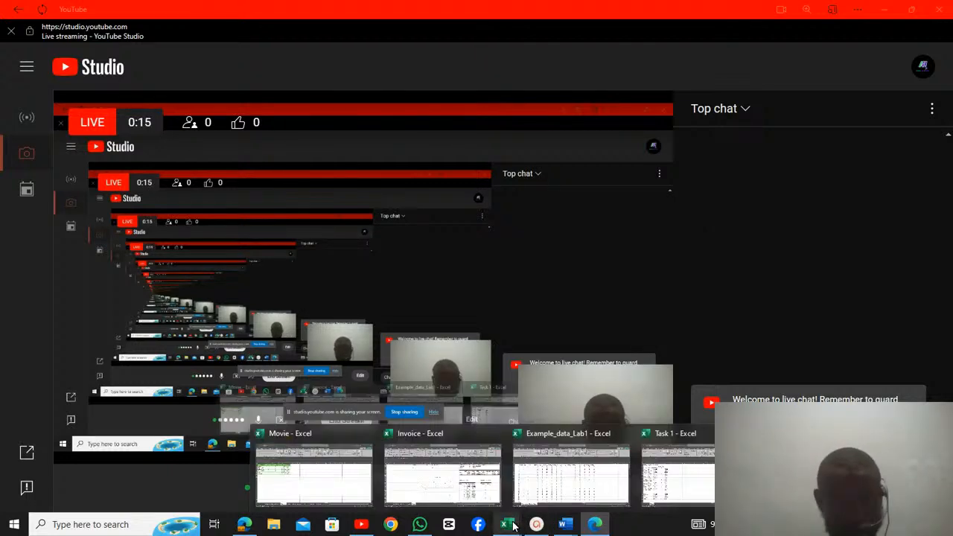
pyautogui.click(541, 482)
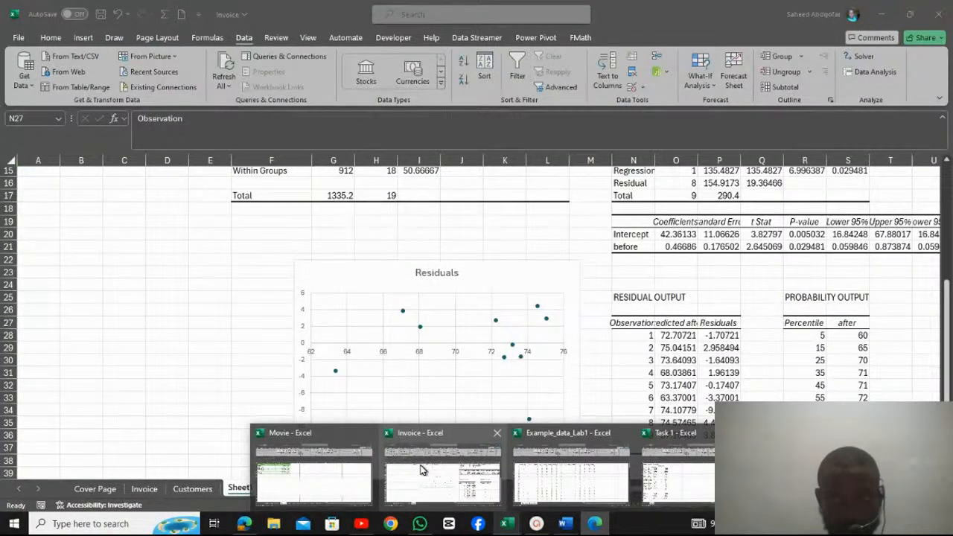
pyautogui.click(421, 469)
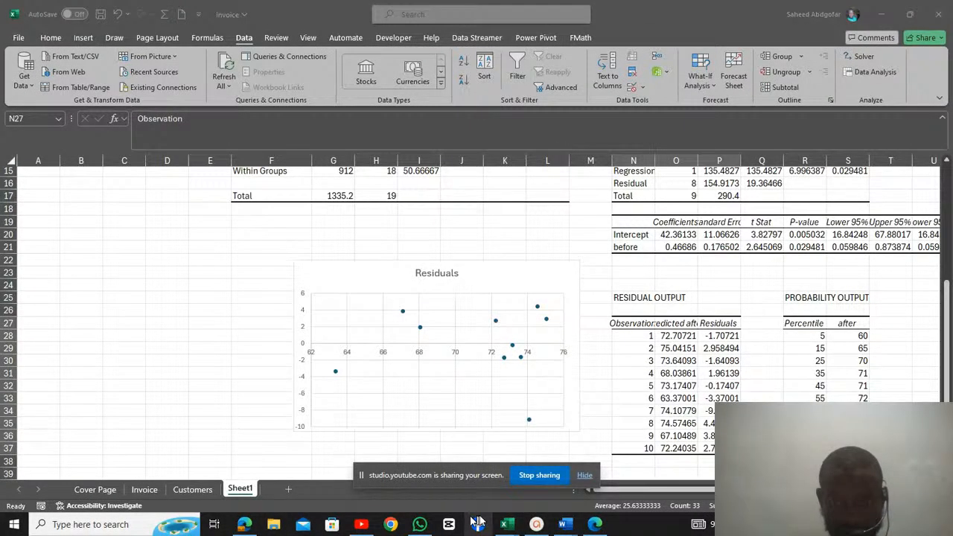
pyautogui.moveTo(500, 525)
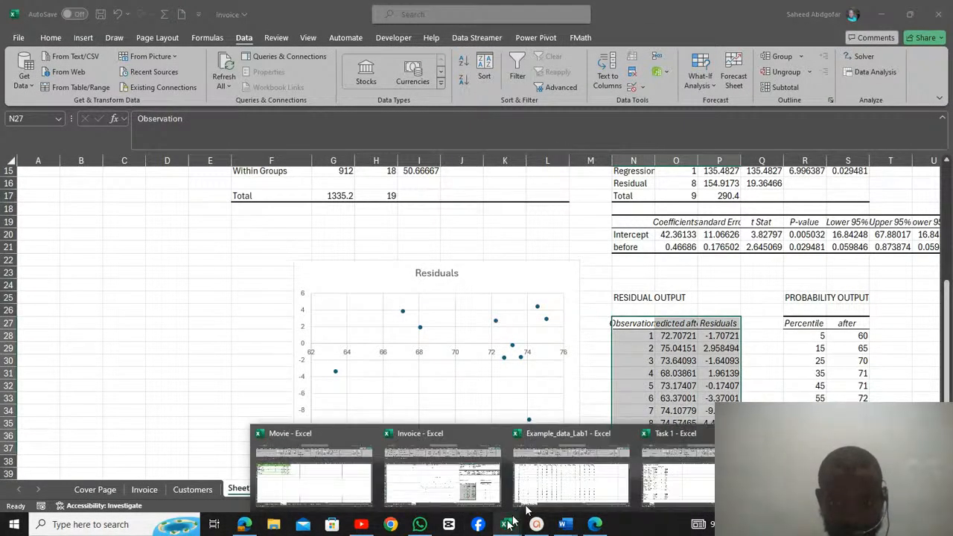
pyautogui.moveTo(541, 498)
pyautogui.moveTo(672, 468)
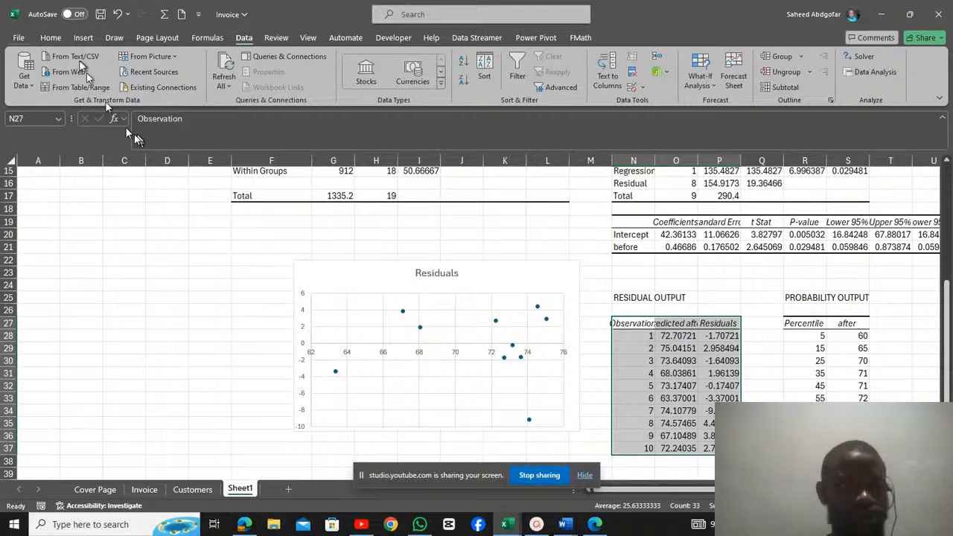
pyautogui.click(18, 37)
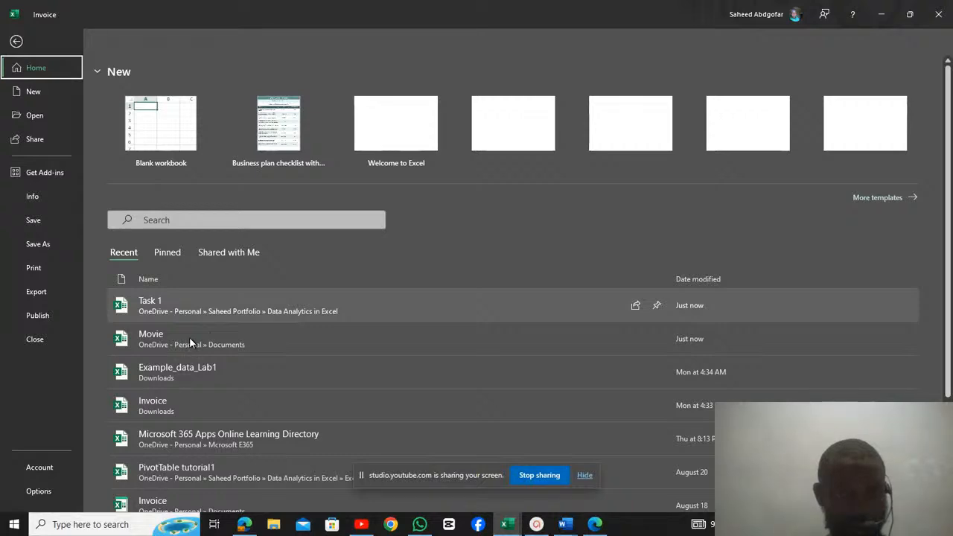
pyautogui.click(190, 336)
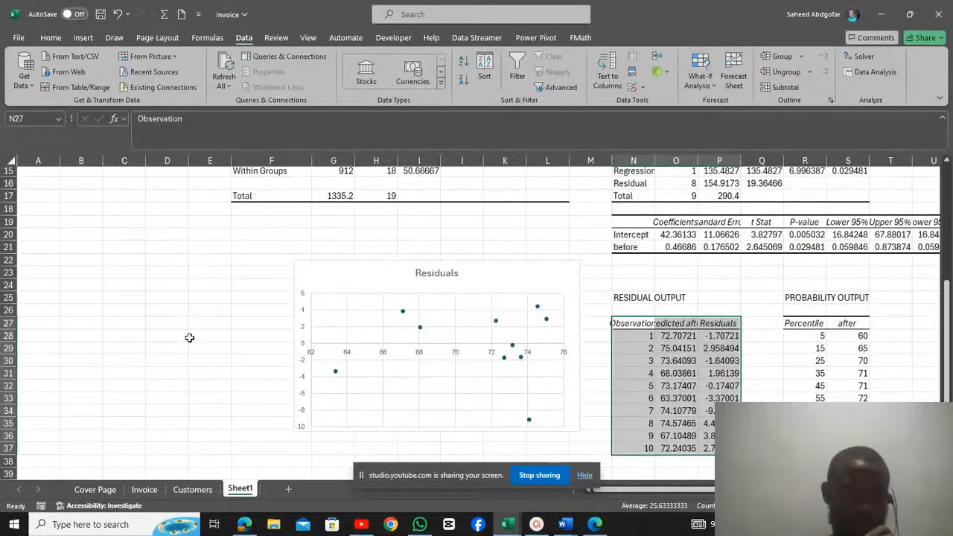
pyautogui.hotkey('alt', 'Tab')
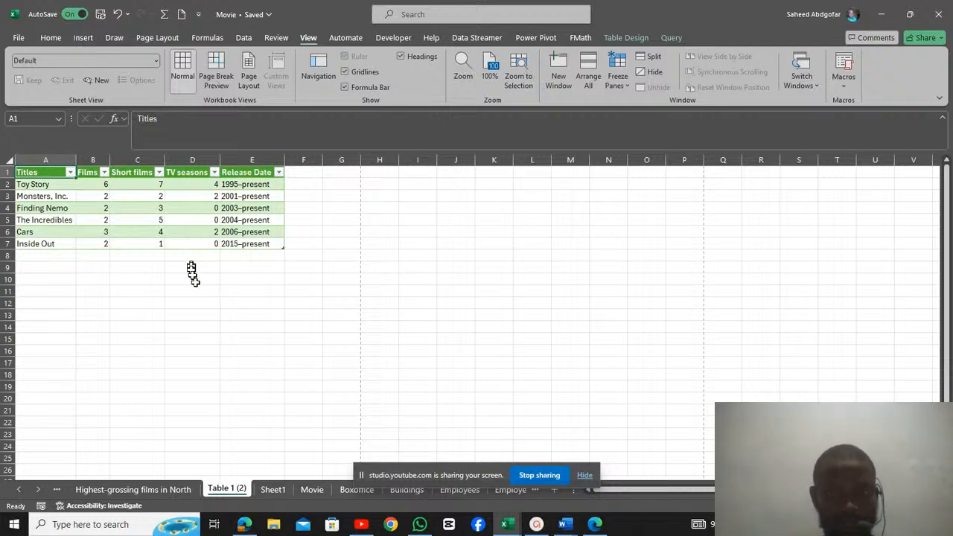
# Fill the empty cell D12 below the film table on sheet Table 1 (2) with dark blue.
pyautogui.click(204, 304)
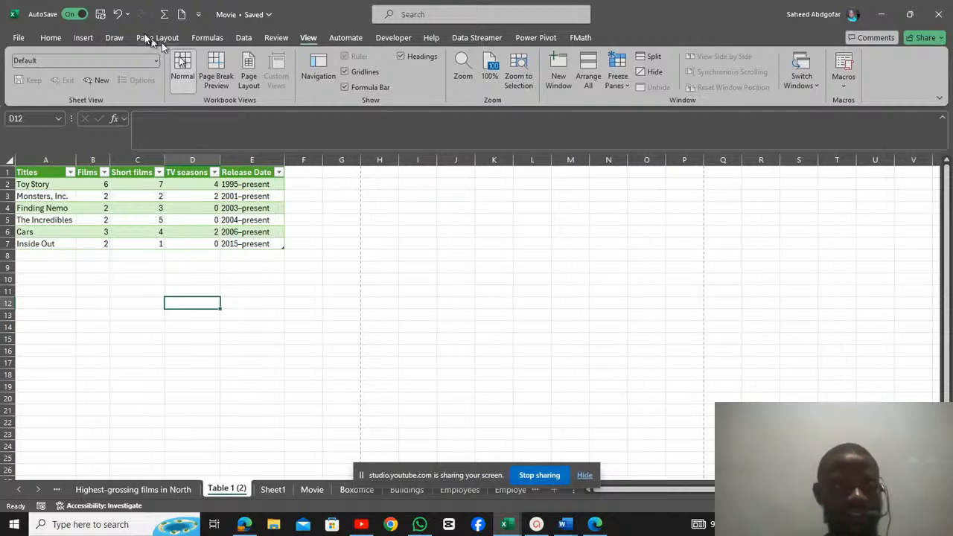
pyautogui.click(50, 38)
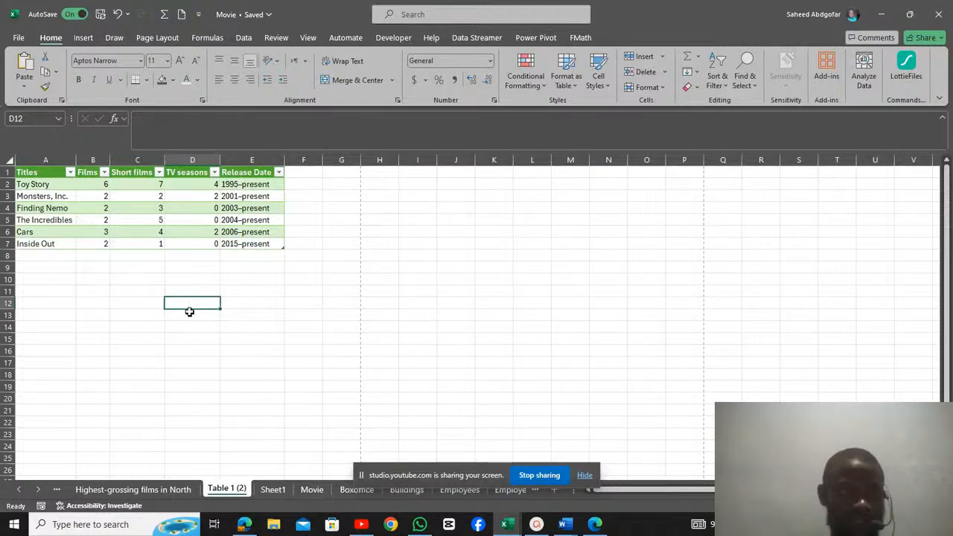
pyautogui.click(173, 79)
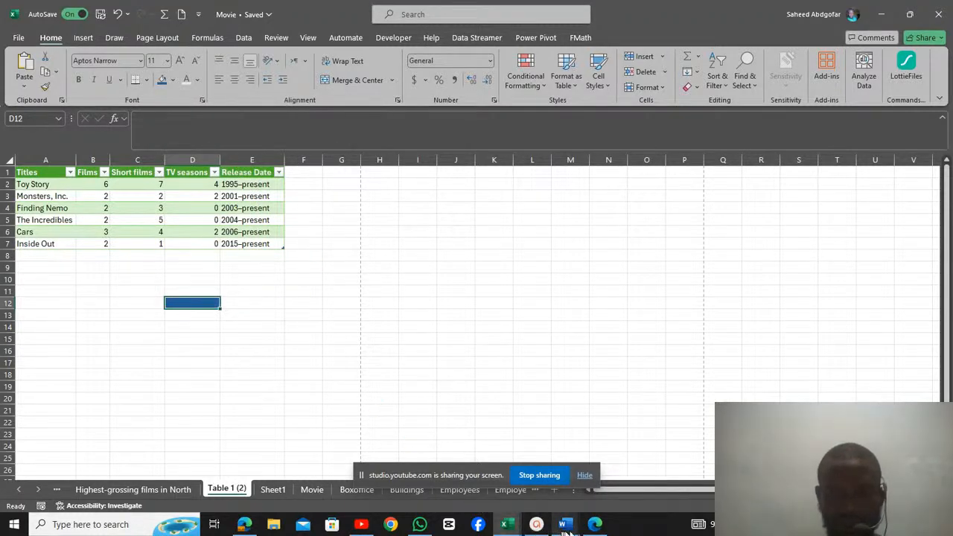
# Close the WhatsApp window that is running in the background.
pyautogui.moveTo(568, 528)
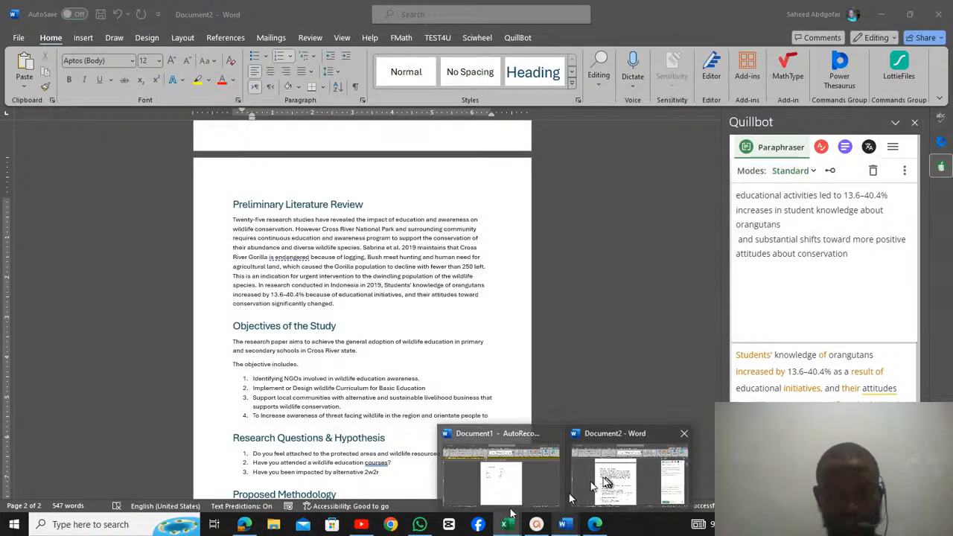
pyautogui.moveTo(428, 527)
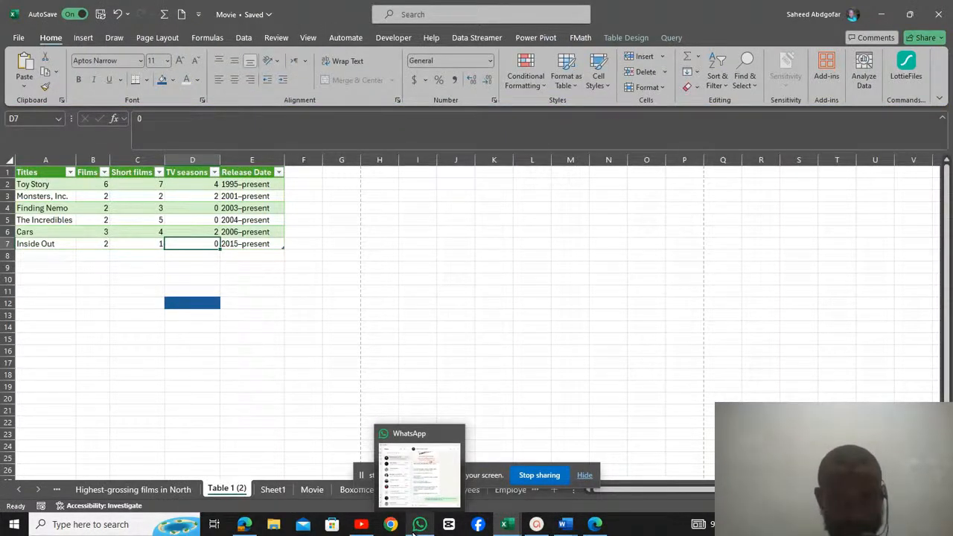
pyautogui.click(414, 531)
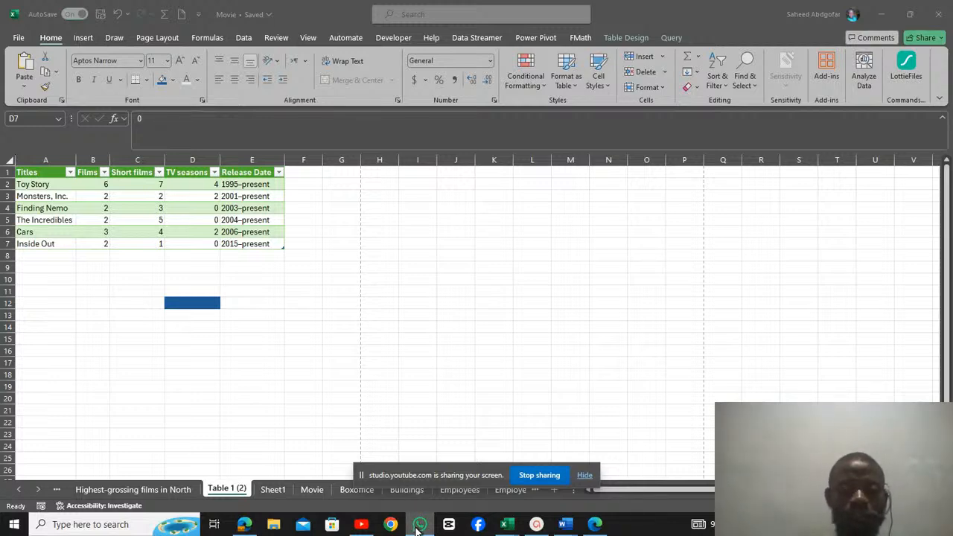
pyautogui.rightClick(418, 527)
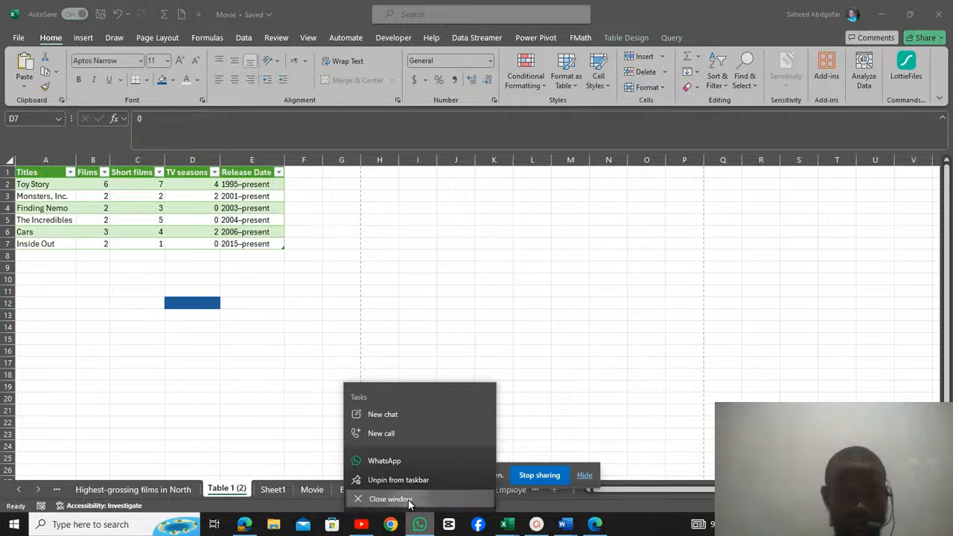
pyautogui.click(409, 499)
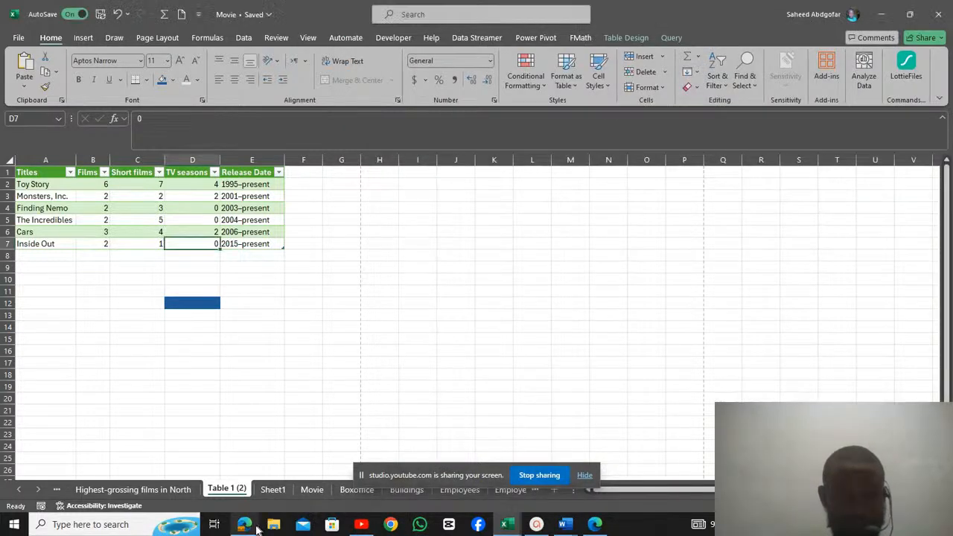
# Close the Microsoft Edge browser window that is not sharing the screen.
pyautogui.click(246, 525)
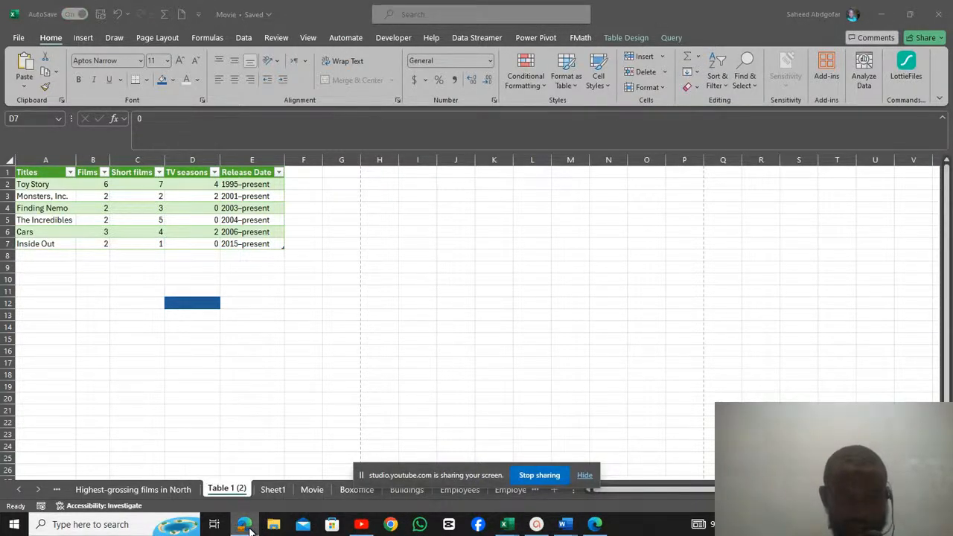
pyautogui.rightClick(251, 529)
pyautogui.click(235, 492)
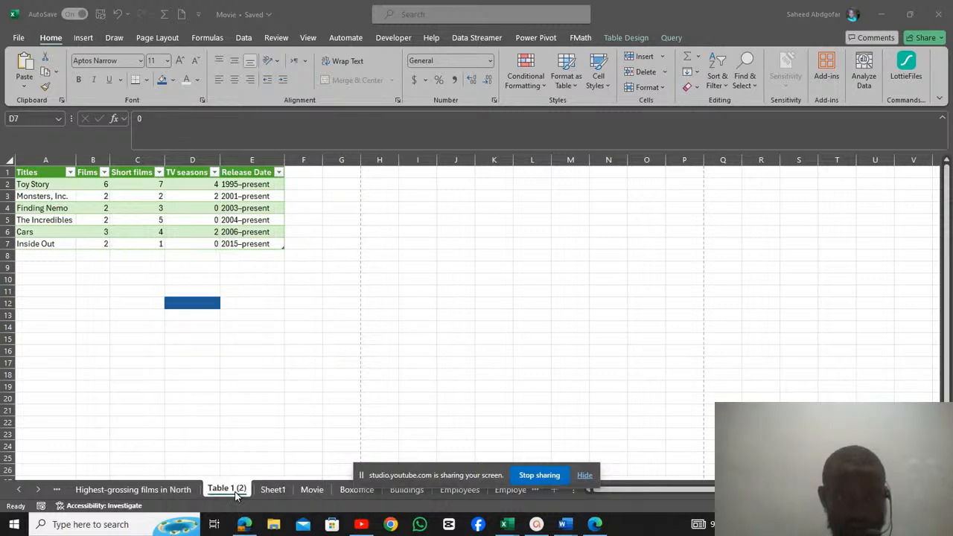
# Close ActivePresenter and discard the unsaved changes to the Untitled9 project.
pyautogui.click(359, 525)
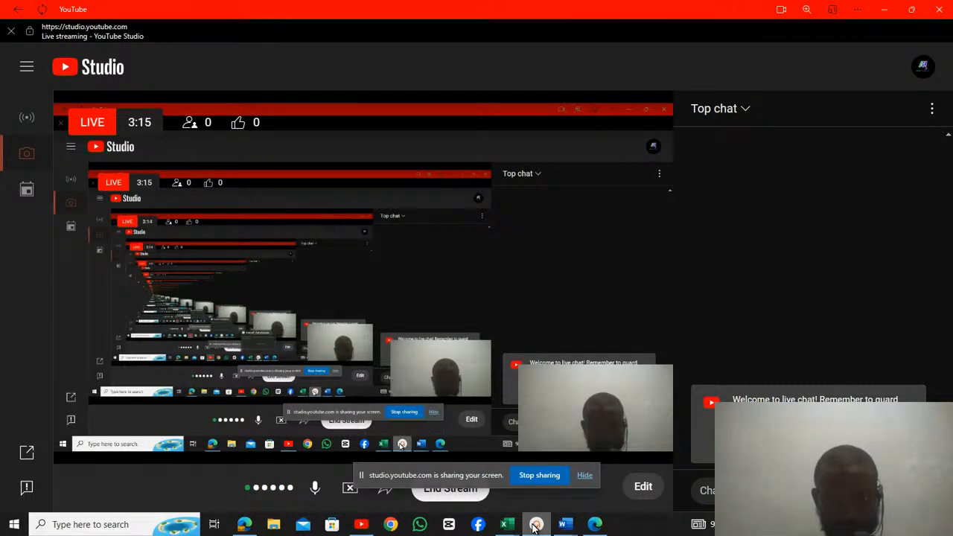
pyautogui.rightClick(535, 525)
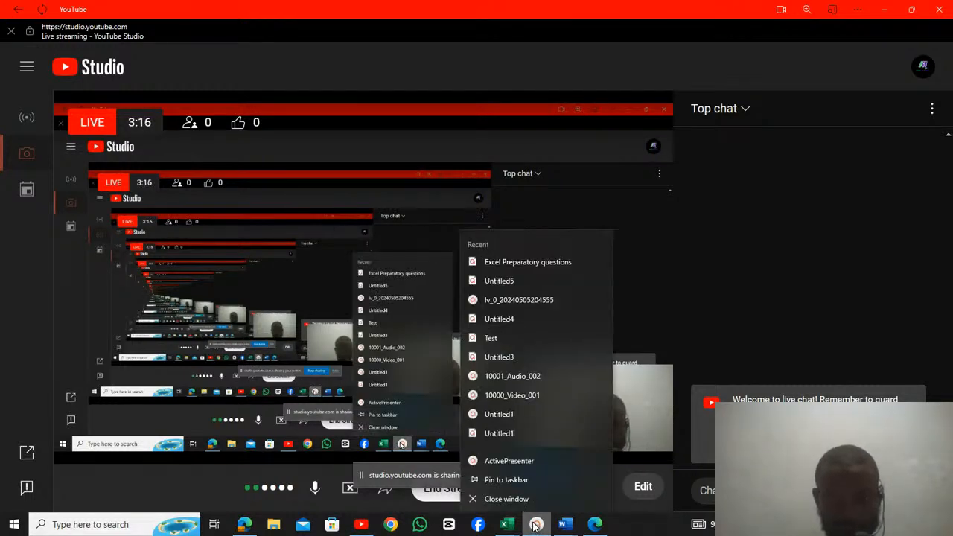
pyautogui.click(501, 500)
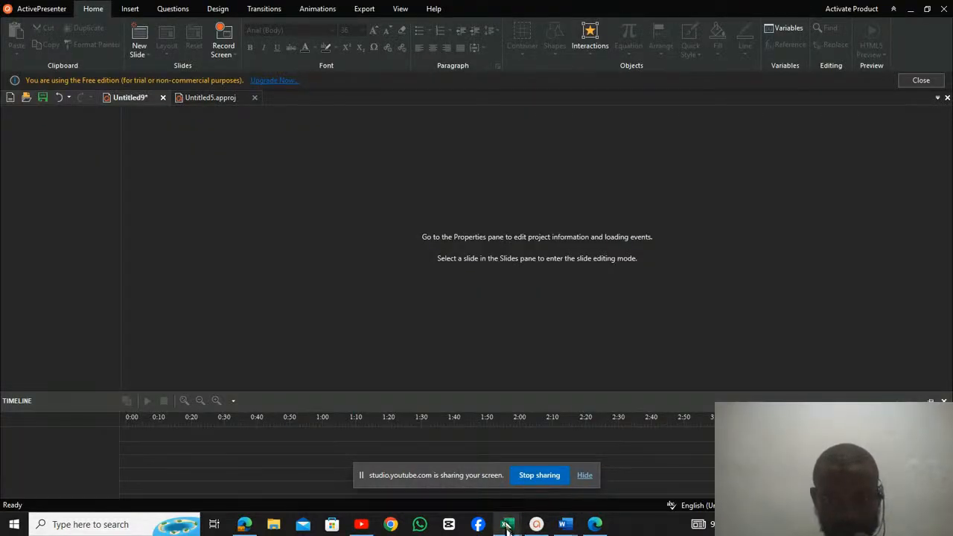
pyautogui.moveTo(538, 527)
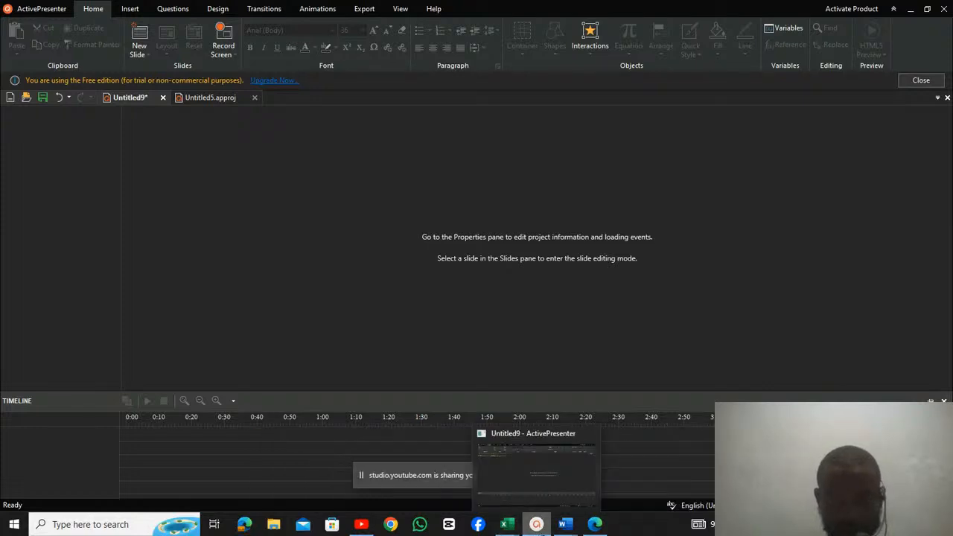
pyautogui.moveTo(596, 532)
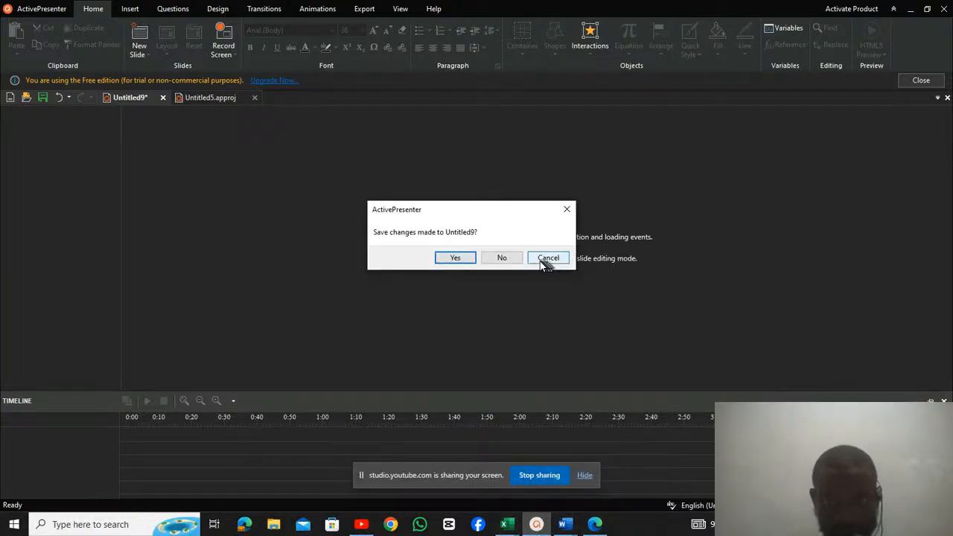
pyautogui.click(508, 258)
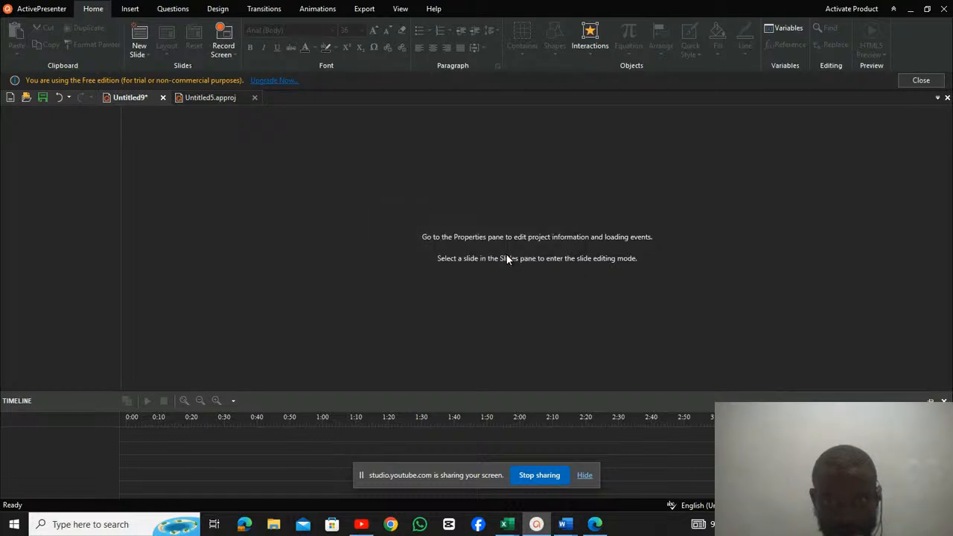
# Leave the screen-sharing browser open and return to the Movie workbook in Excel.
pyautogui.rightClick(596, 525)
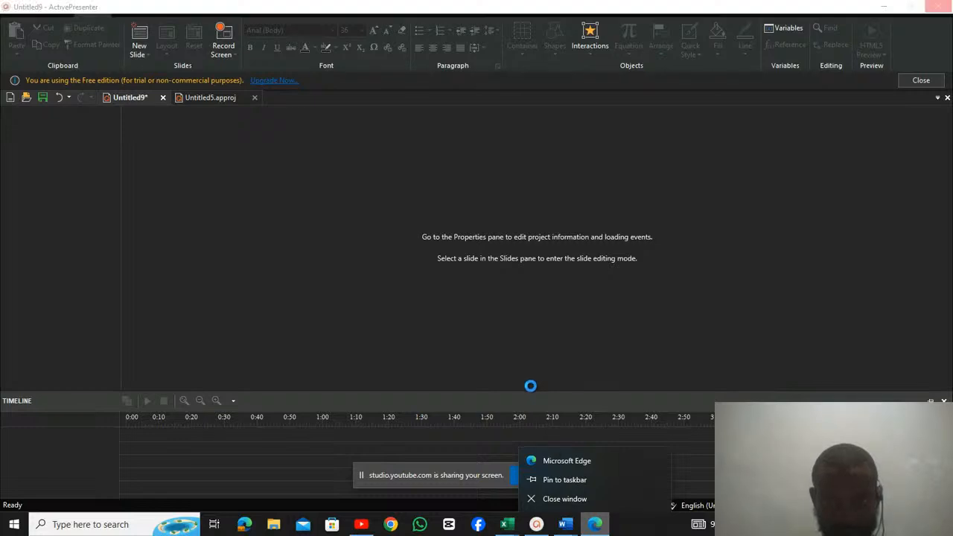
pyautogui.click(516, 356)
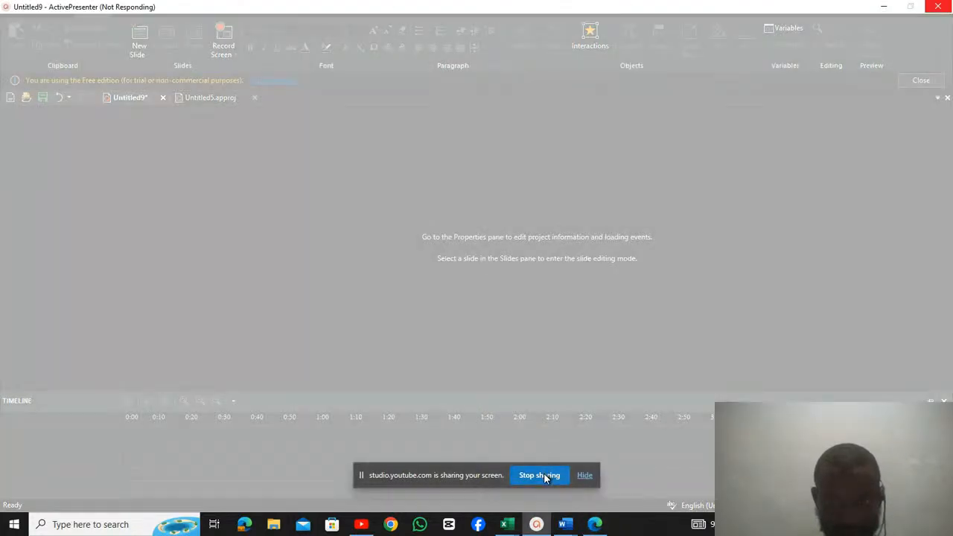
pyautogui.moveTo(594, 525)
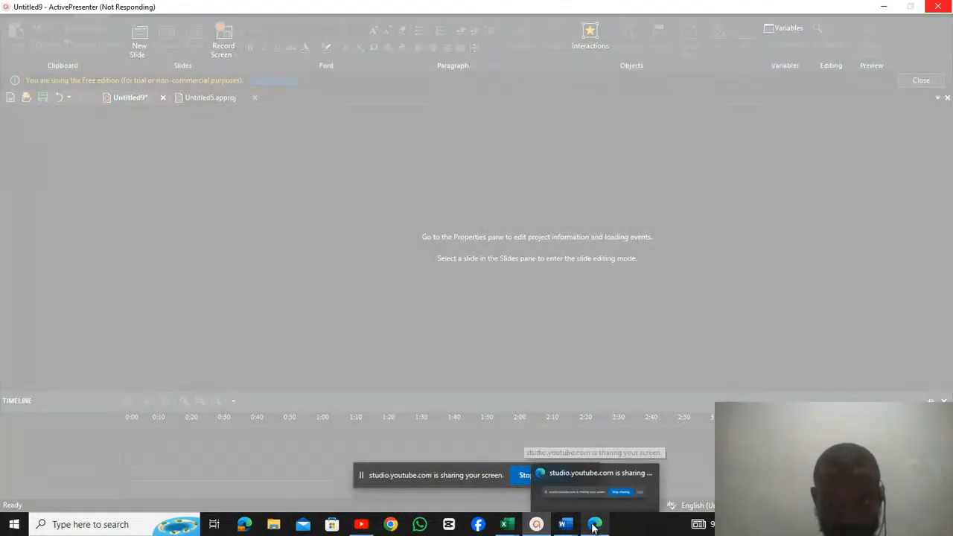
pyautogui.moveTo(499, 528)
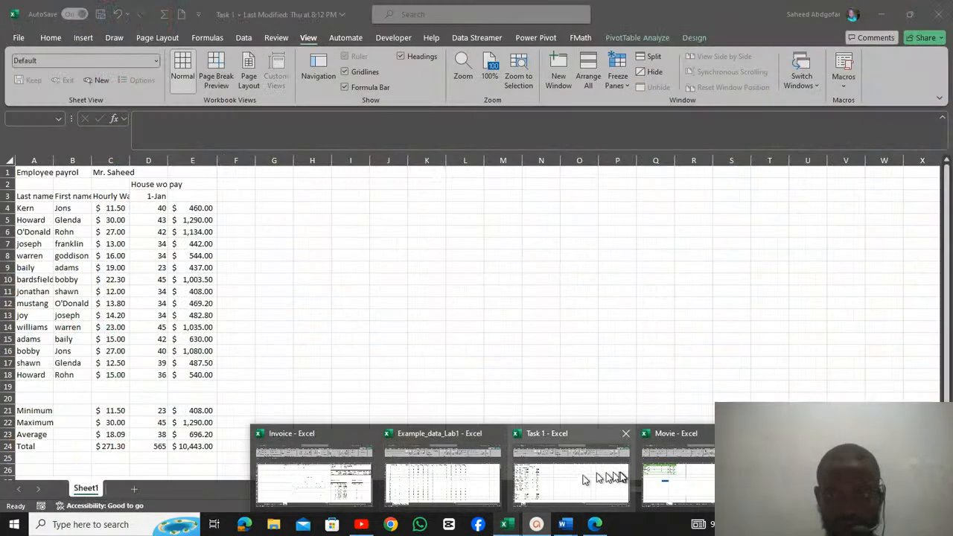
pyautogui.click(676, 477)
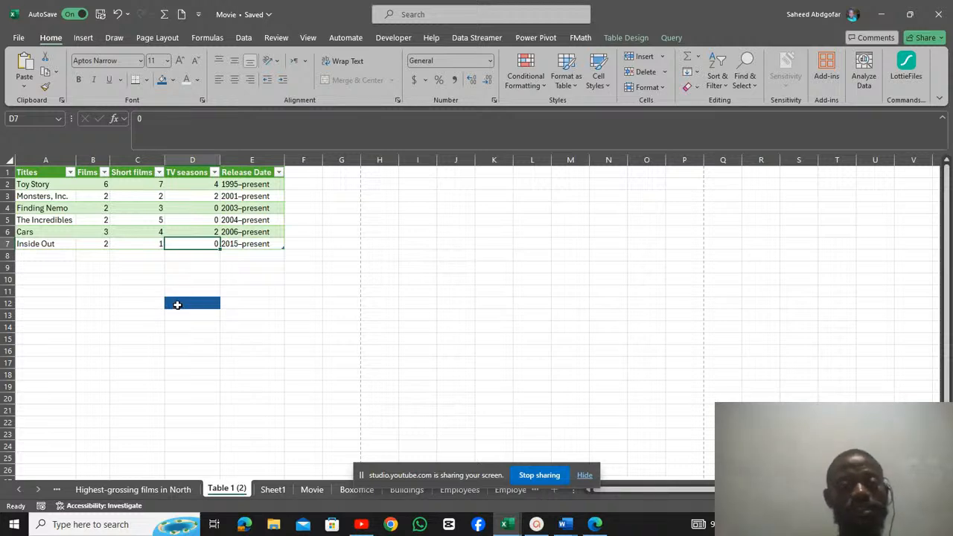
# Enter the text Excel in the blue-filled cell D12.
pyautogui.click(177, 305)
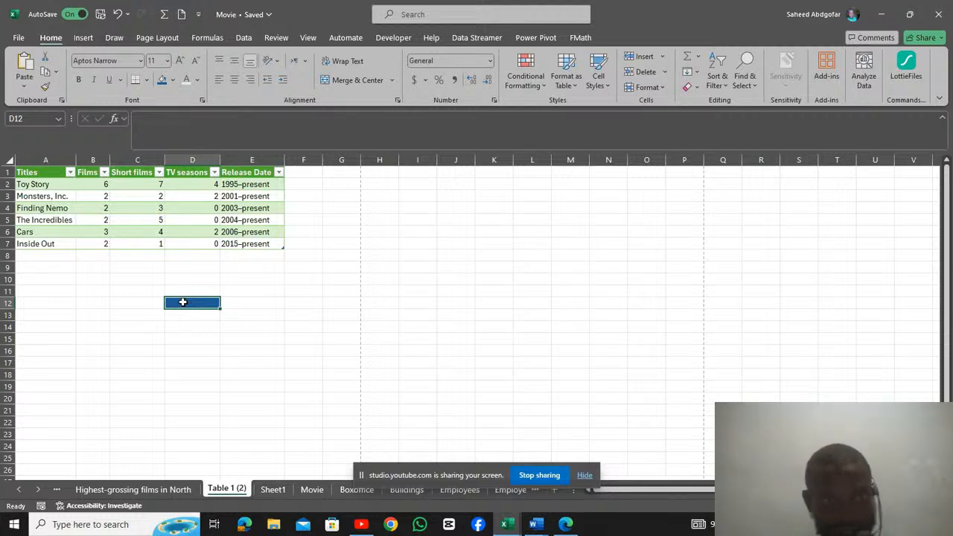
pyautogui.doubleClick(183, 302)
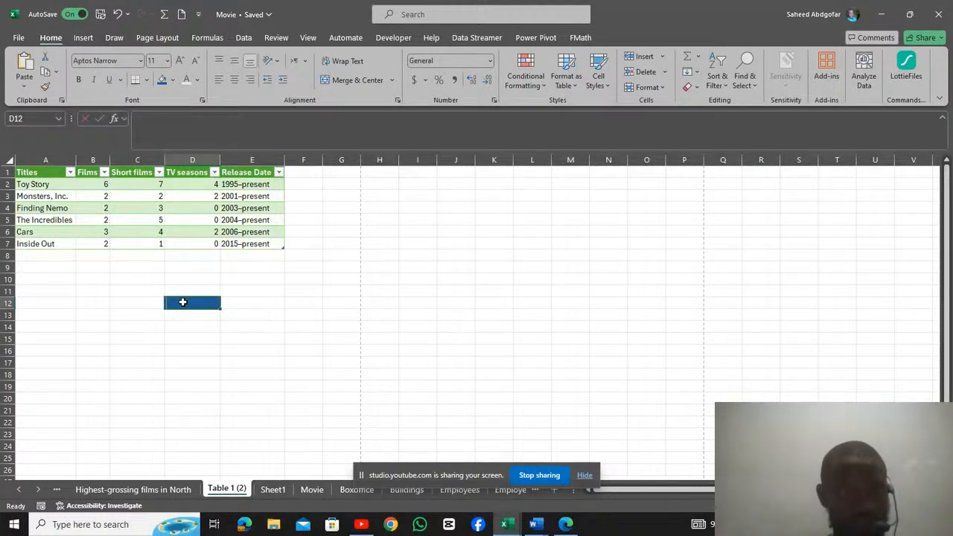
pyautogui.write('EcE')
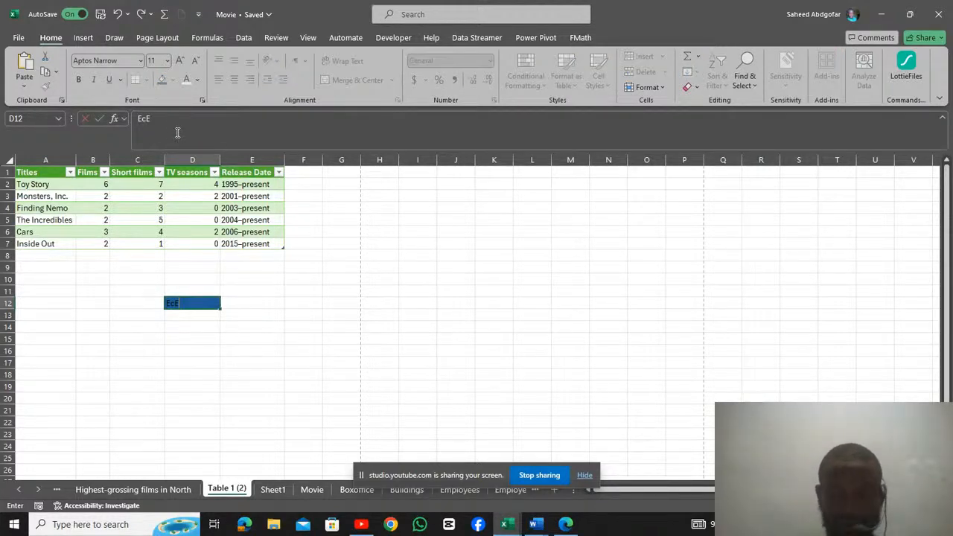
pyautogui.press('BackSpace')
pyautogui.press('BackSpace')
pyautogui.write('xc')
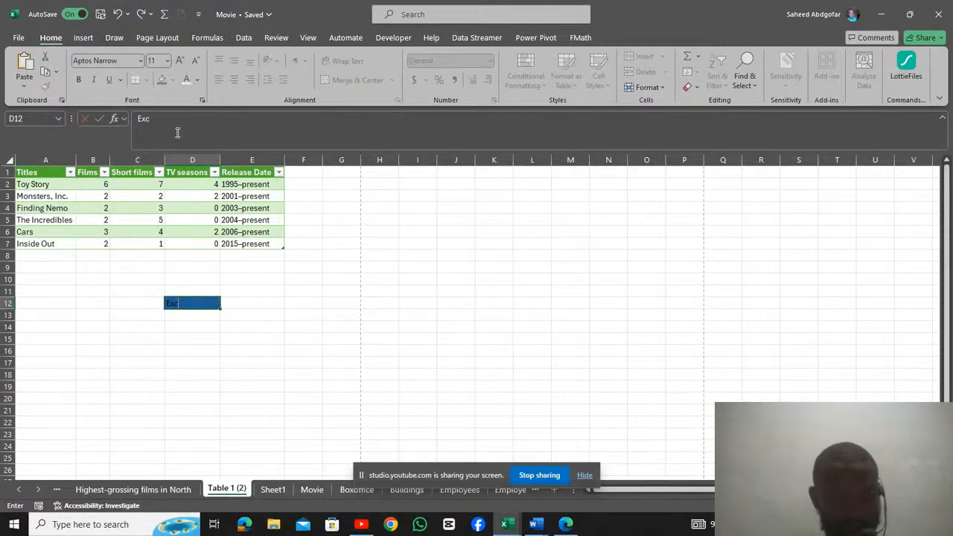
pyautogui.write('el')
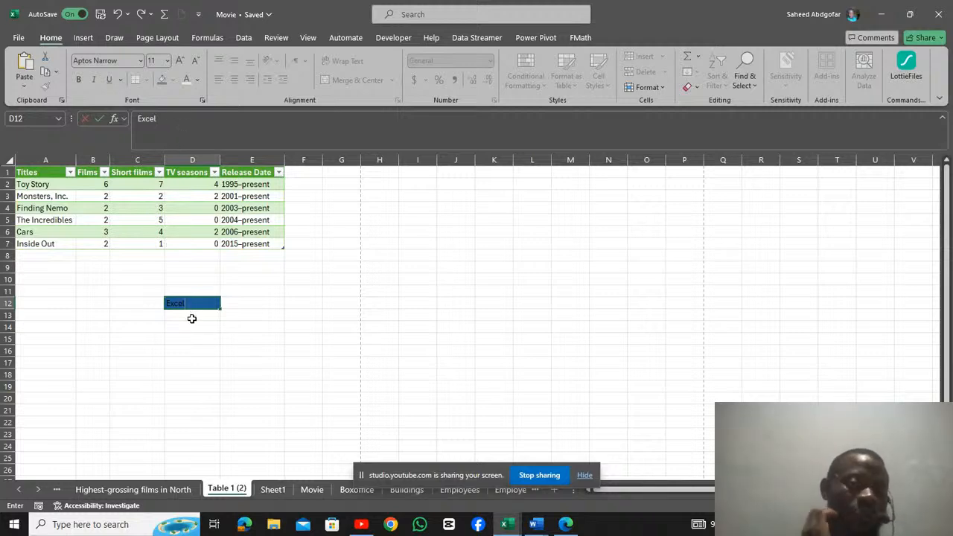
pyautogui.hotkey('ctrl', 'Return')
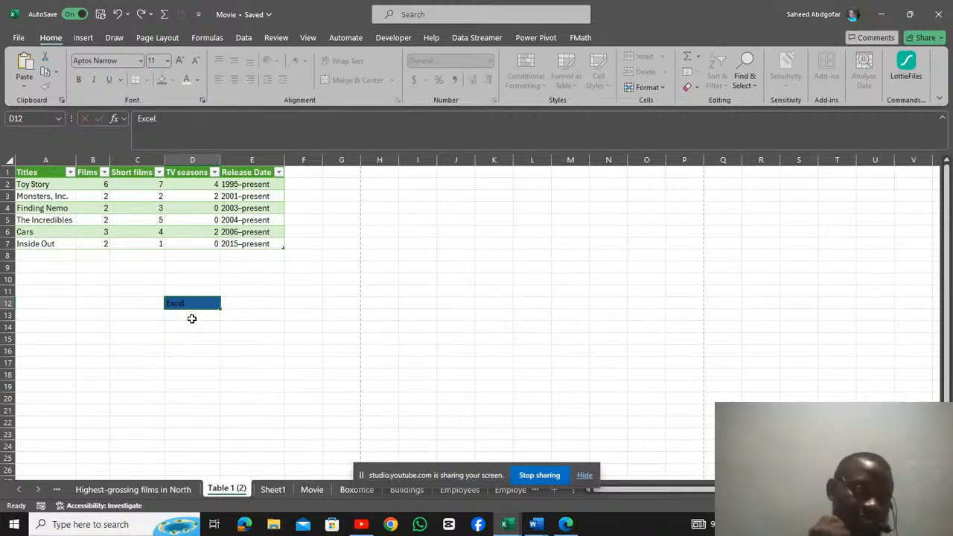
# Apply the current light font colour and bold to the text in cell D12.
pyautogui.click(191, 319)
pyautogui.click(193, 303)
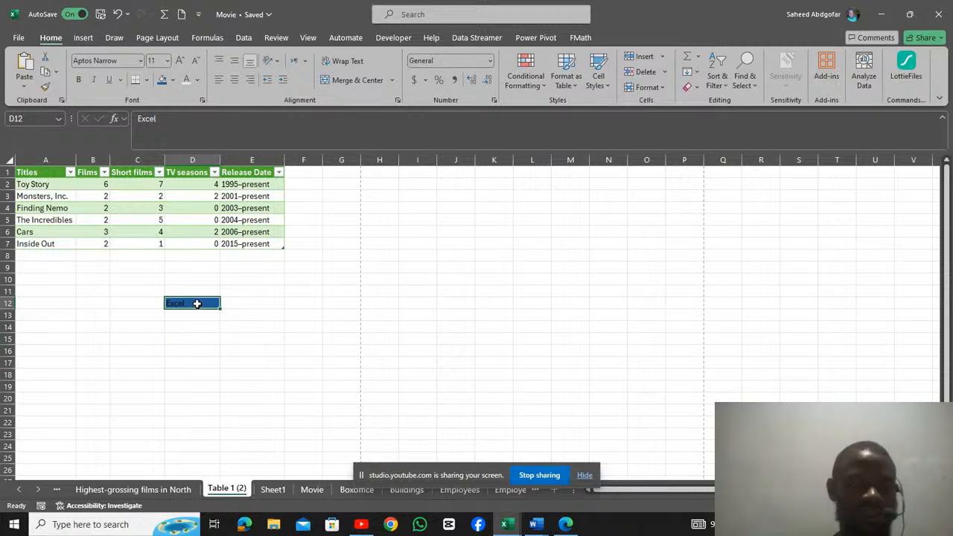
pyautogui.click(186, 86)
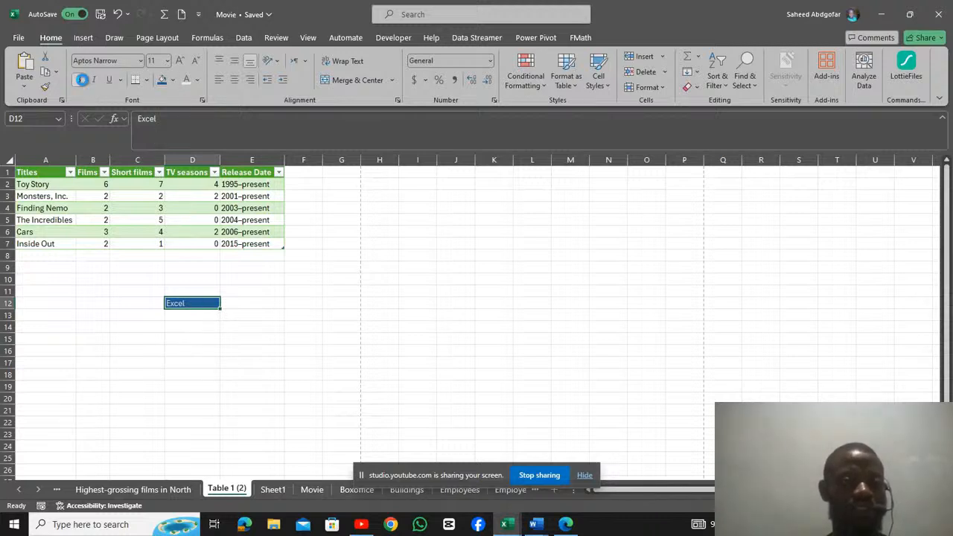
pyautogui.click(80, 80)
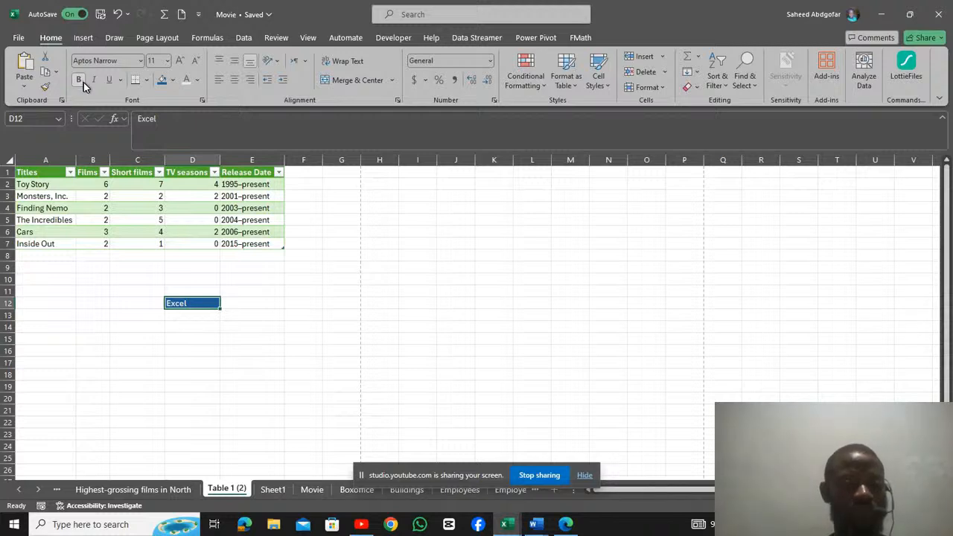
# Toggle bold off and on for the word Excel in D12, and make it italic with a double underline.
pyautogui.click(174, 114)
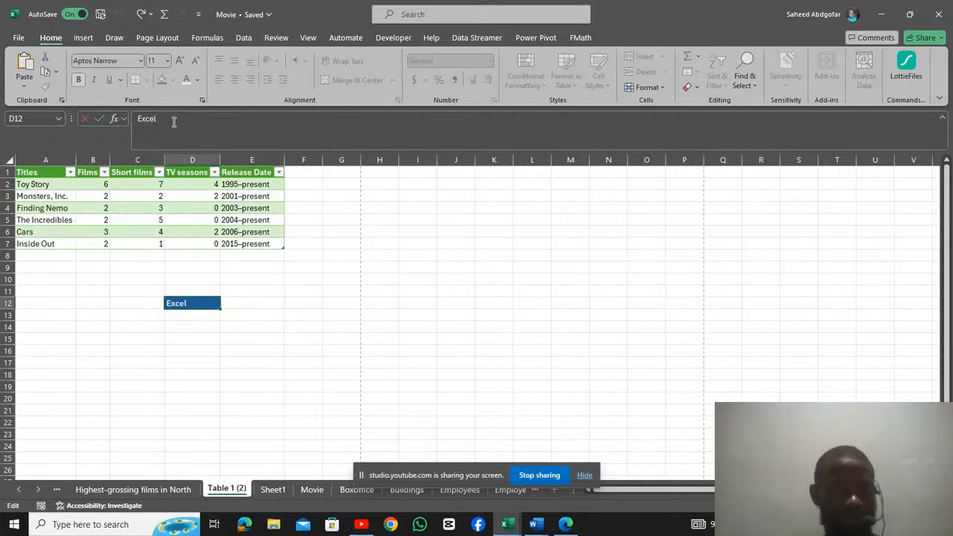
pyautogui.doubleClick(173, 121)
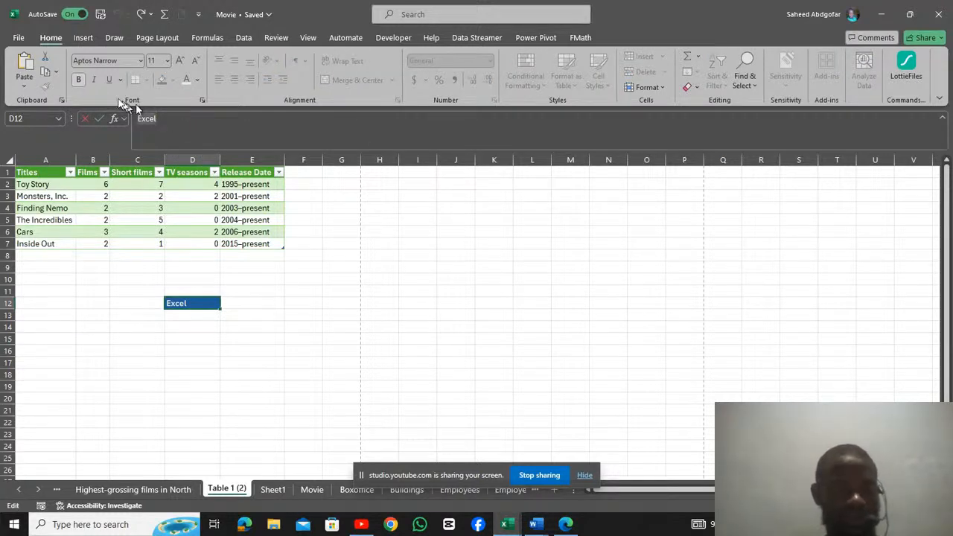
pyautogui.click(78, 81)
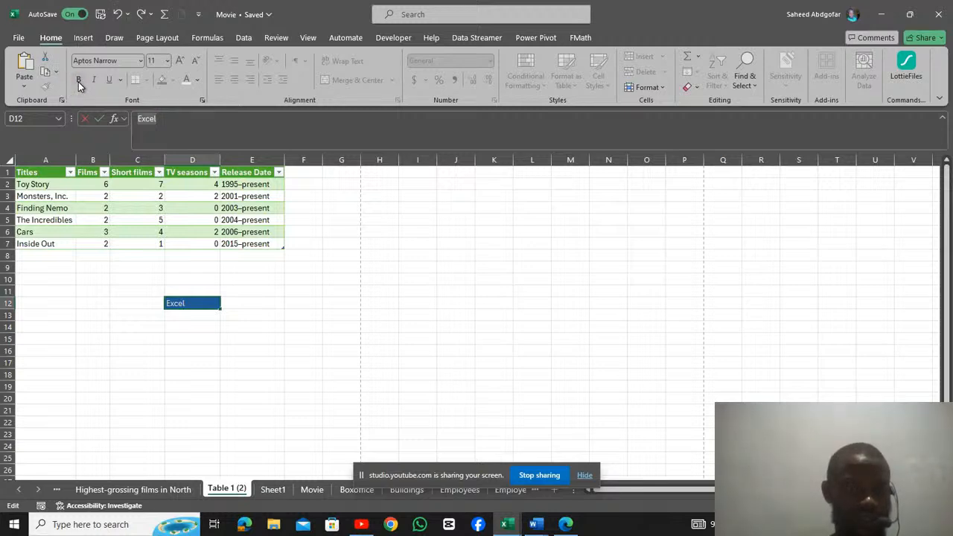
pyautogui.click(78, 81)
pyautogui.click(92, 81)
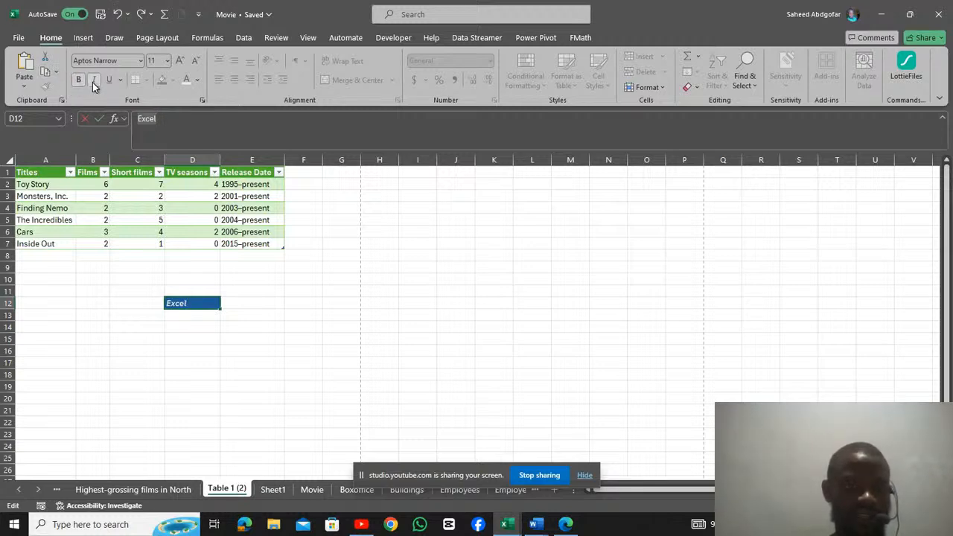
pyautogui.click(116, 80)
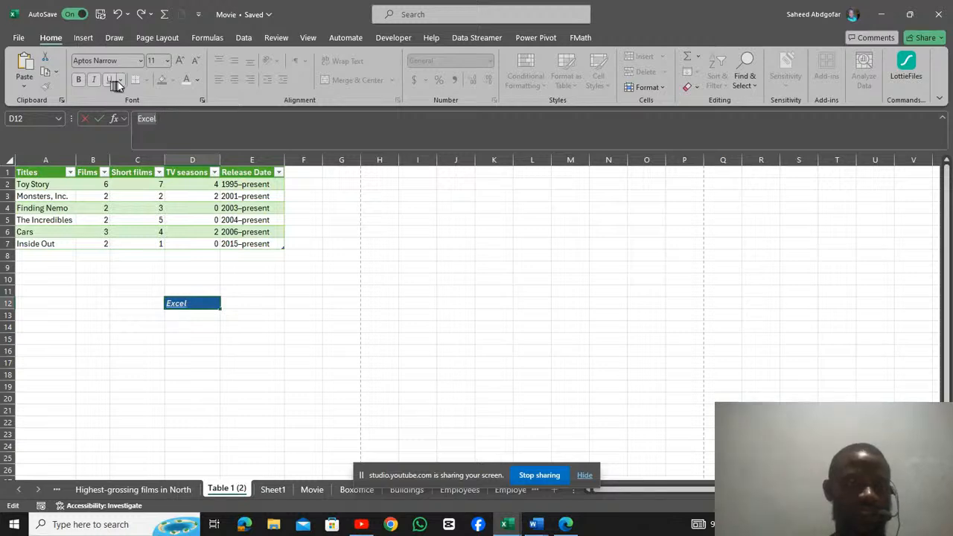
pyautogui.click(121, 81)
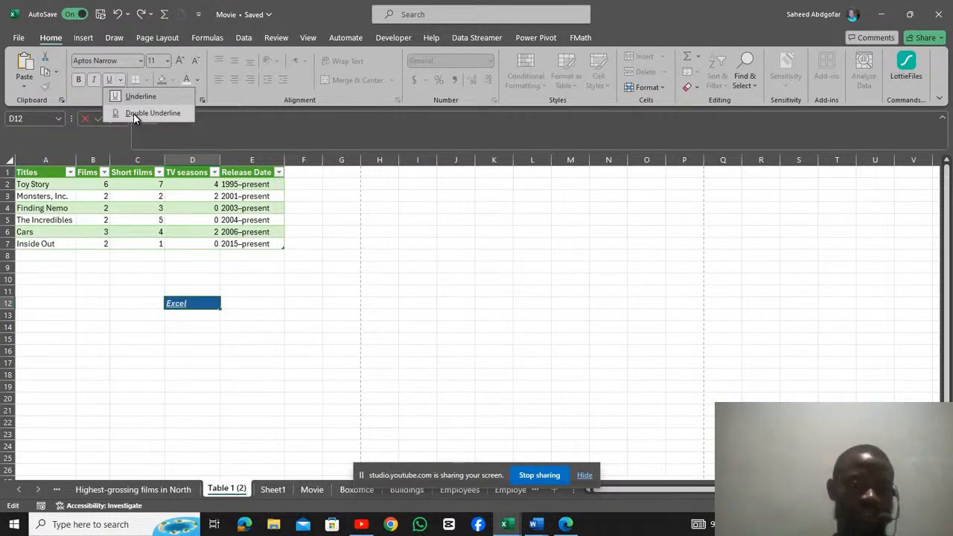
pyautogui.click(133, 113)
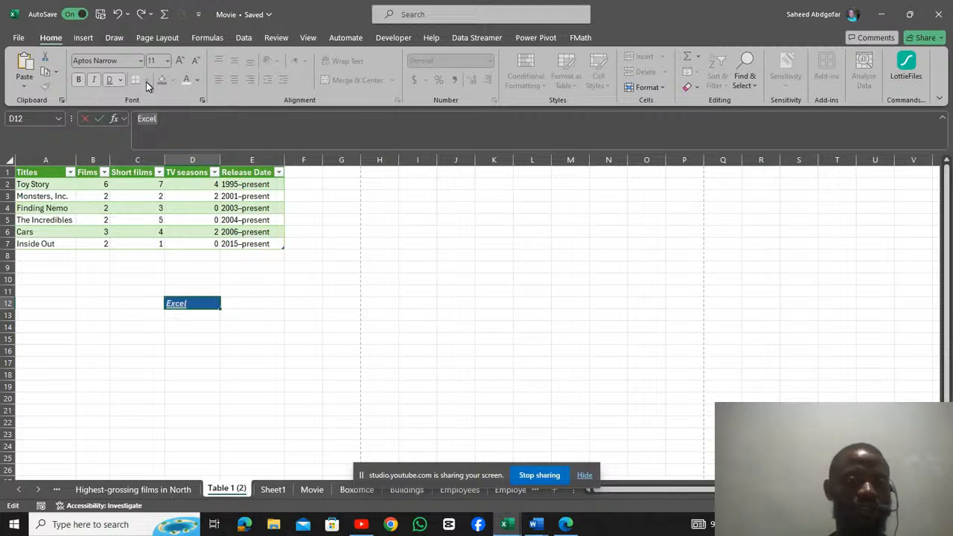
pyautogui.click(277, 290)
# Apply Thick Outside Borders to cell D12.
pyautogui.click(201, 304)
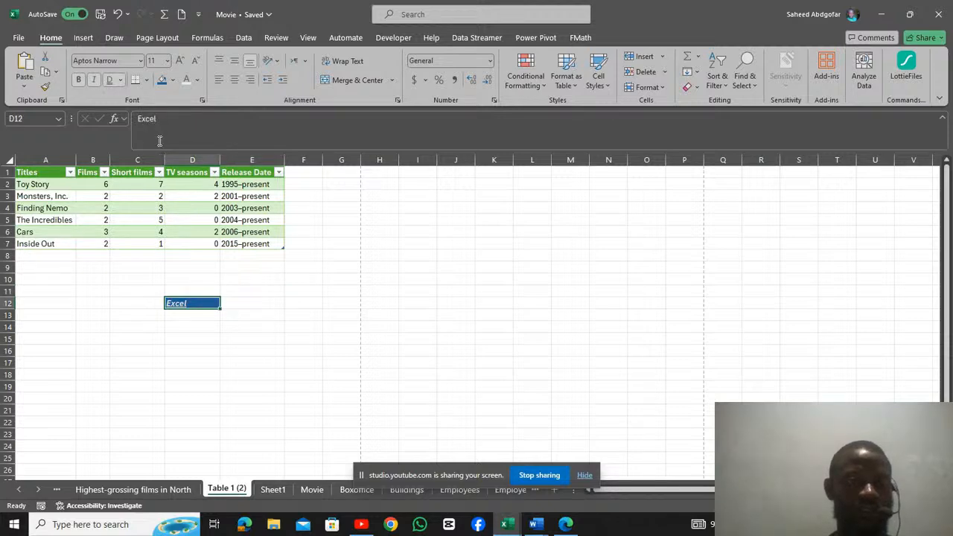
pyautogui.click(149, 82)
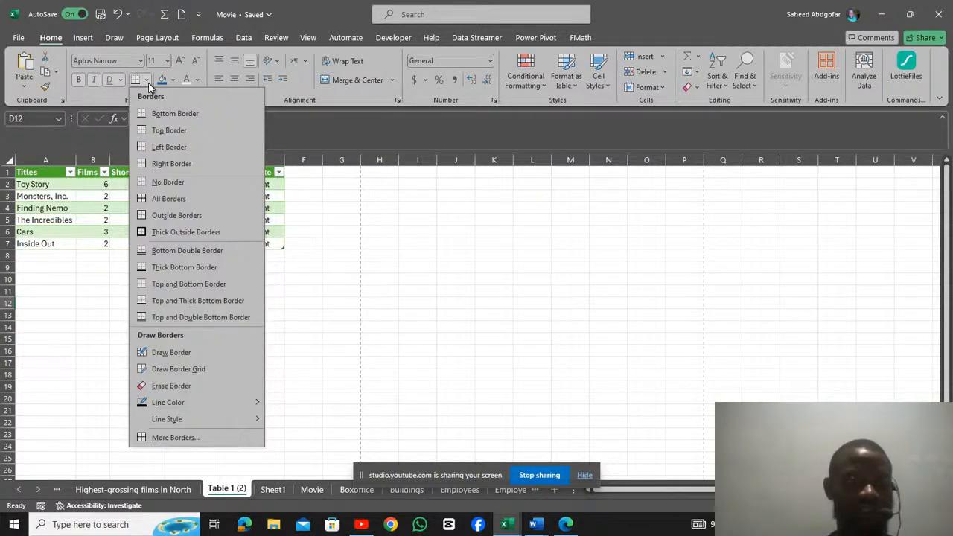
pyautogui.click(164, 233)
pyautogui.click(291, 339)
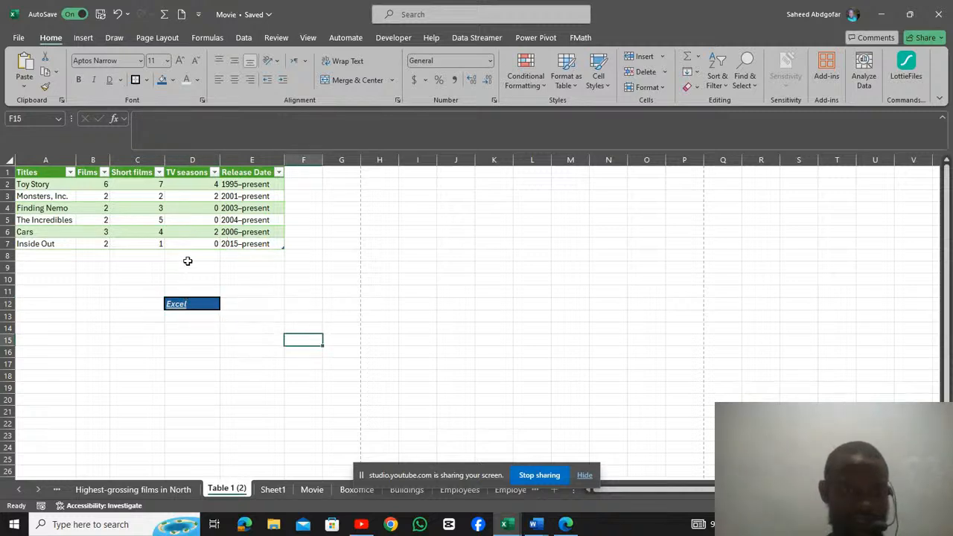
# Choose a light green theme fill, undo it on cell F15 and apply it to cell D12 instead.
pyautogui.click(169, 82)
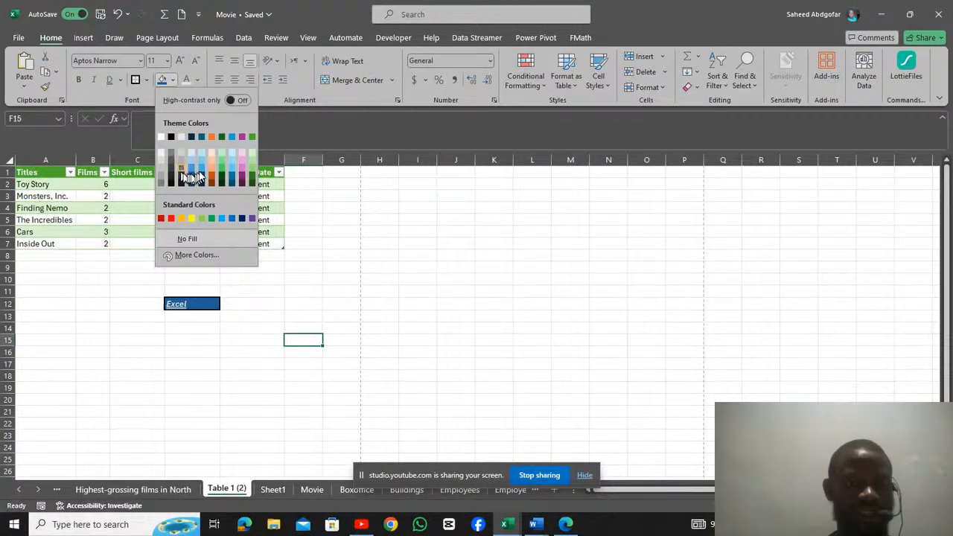
pyautogui.click(222, 155)
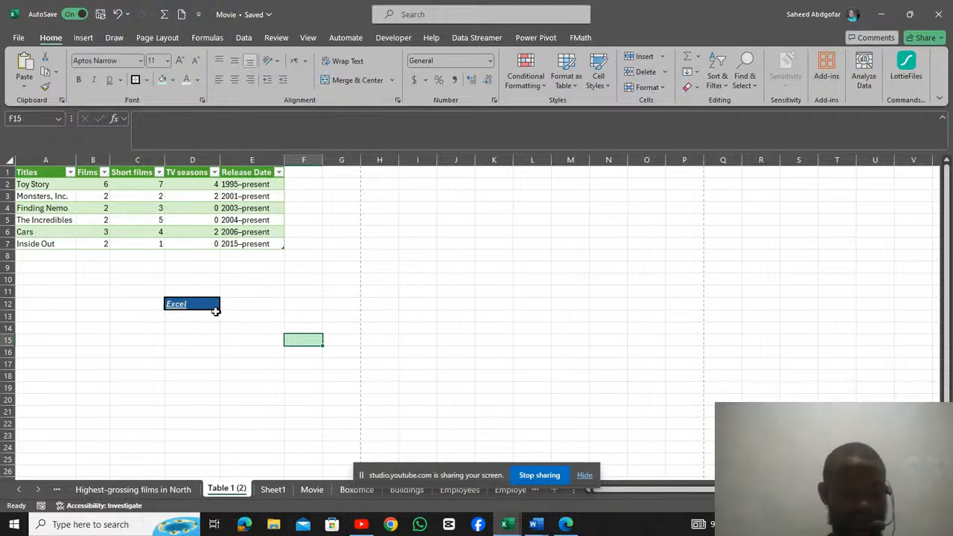
pyautogui.hotkey('ctrl', 'z')
pyautogui.click(201, 304)
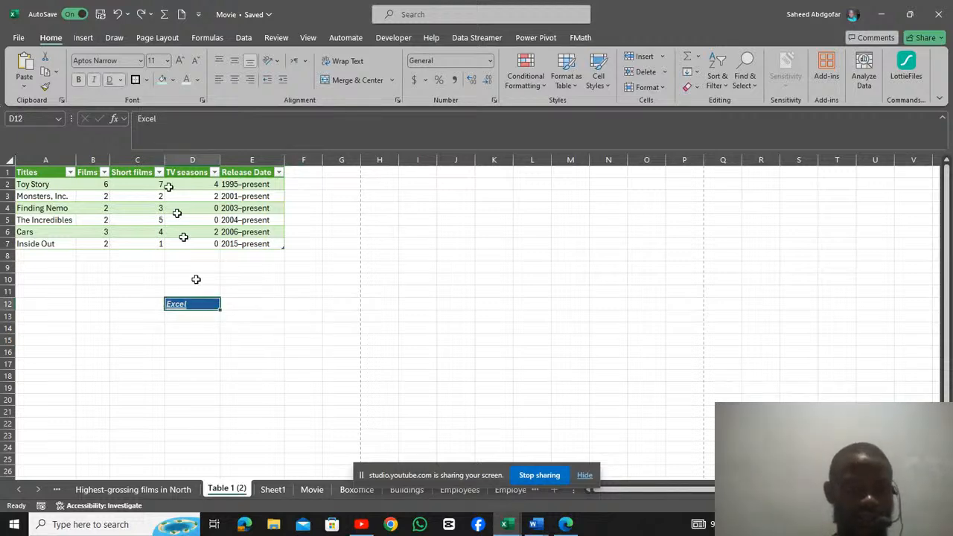
pyautogui.click(162, 80)
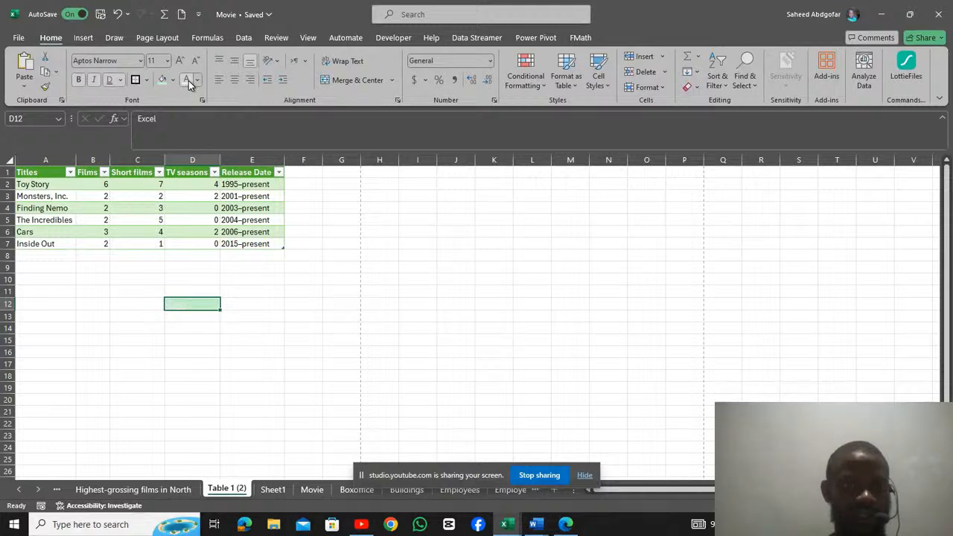
# Set the font colour of cell D12 to Automatic.
pyautogui.click(198, 80)
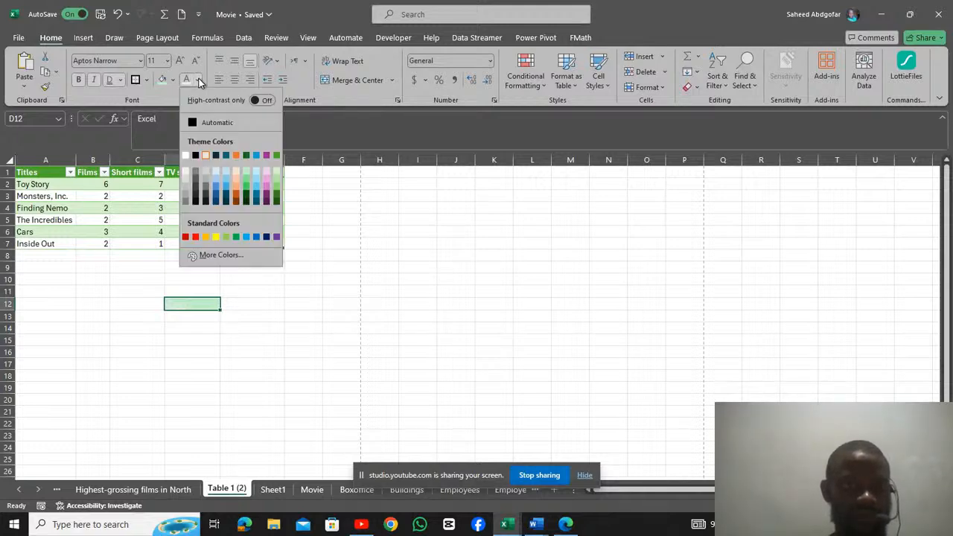
pyautogui.click(193, 124)
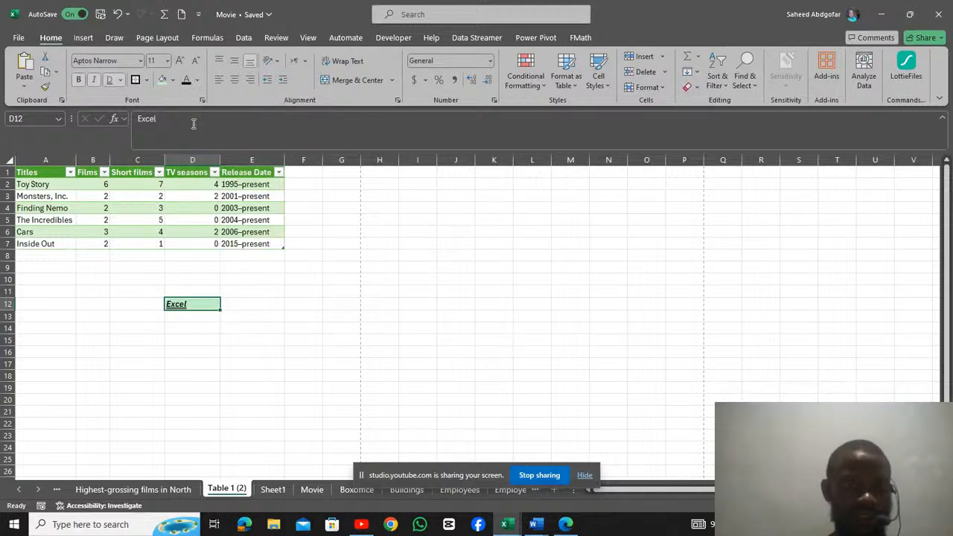
pyautogui.click(275, 325)
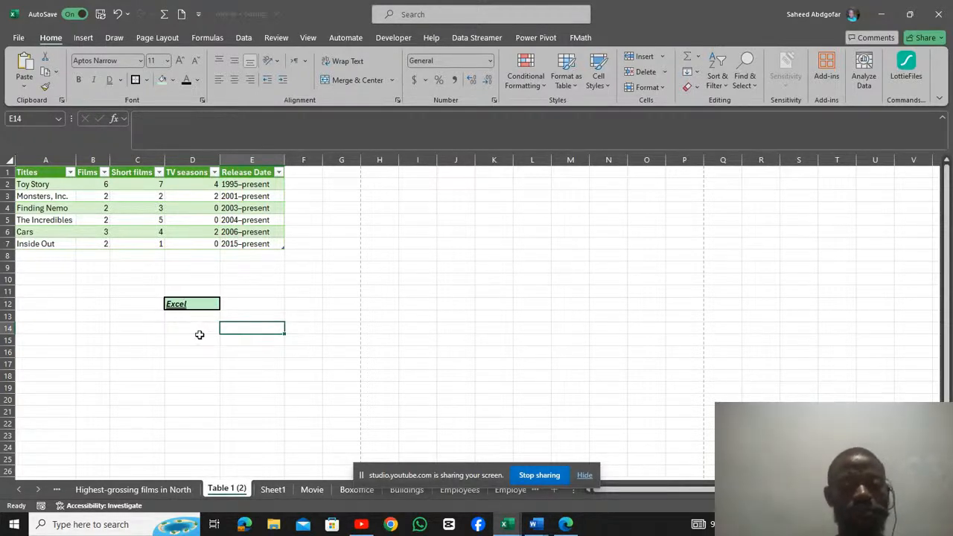
# Copy the formatted cell D12 and paste it into F12.
pyautogui.click(190, 303)
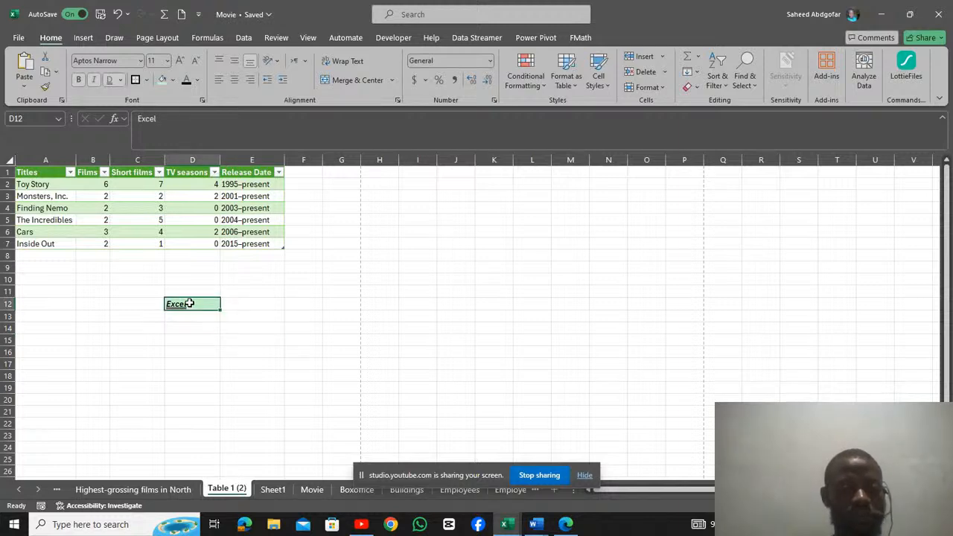
pyautogui.hotkey('ctrl', 'c')
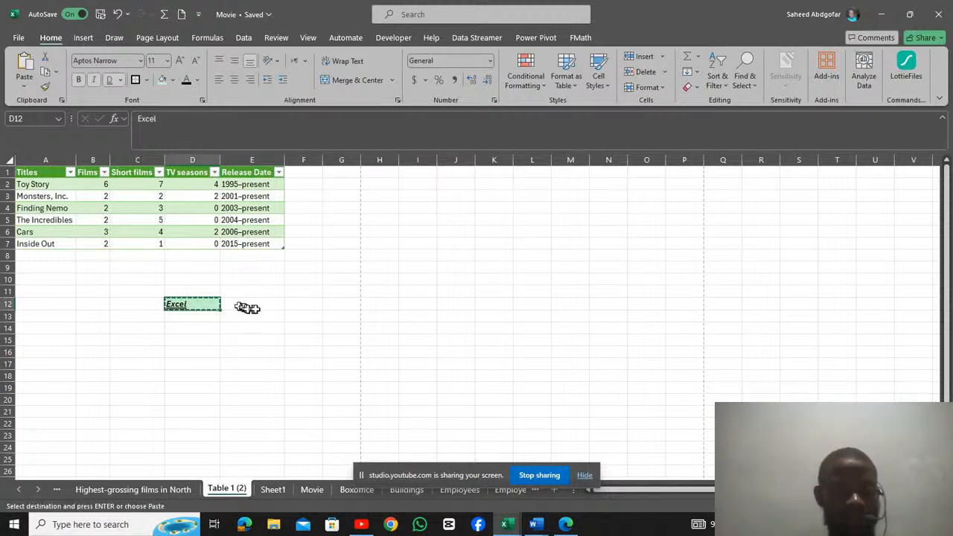
pyautogui.click(307, 307)
pyautogui.hotkey('ctrl', 'v')
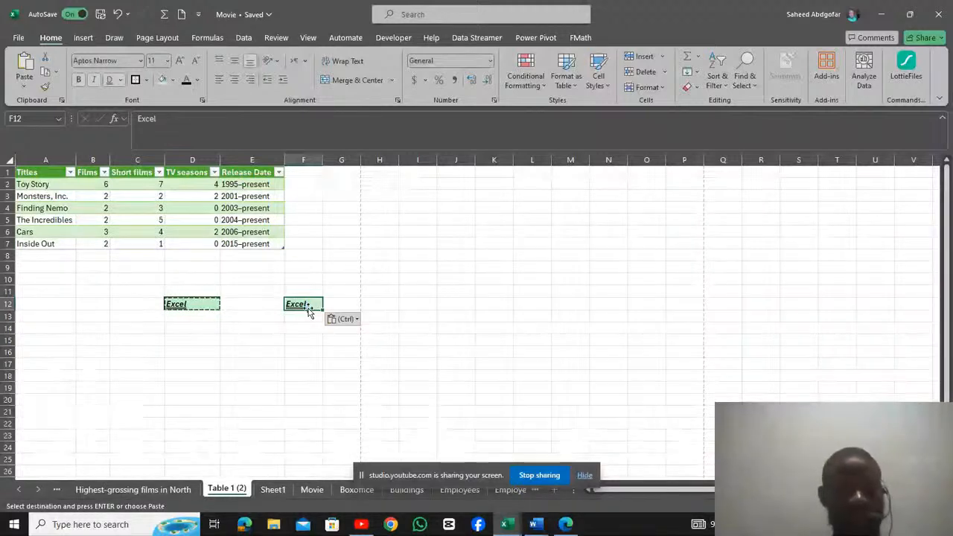
pyautogui.click(306, 339)
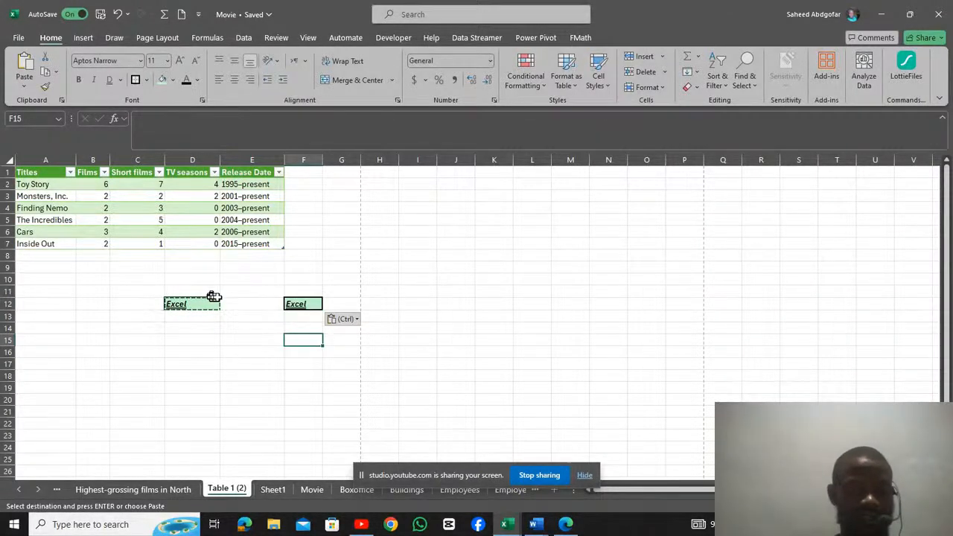
# Delete the contents of the pasted cell F12.
pyautogui.click(288, 306)
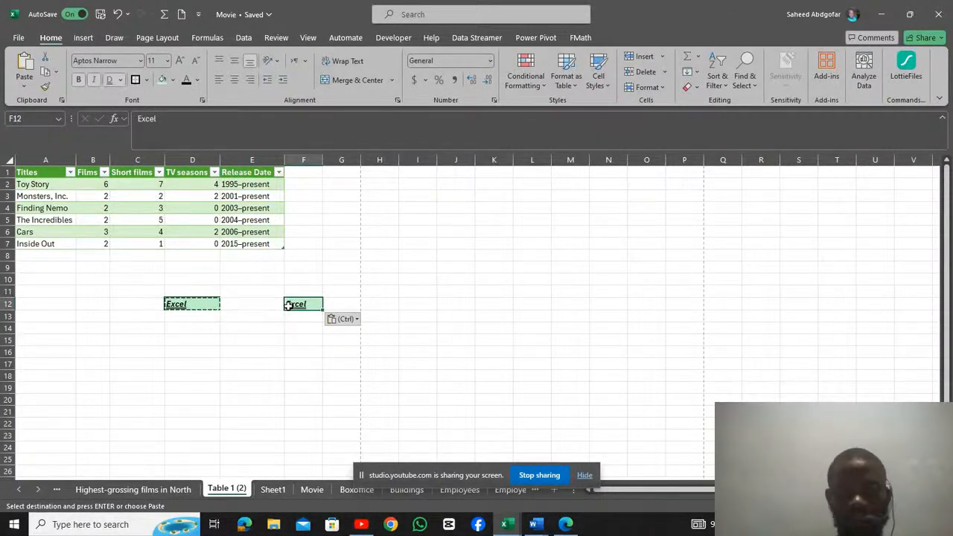
pyautogui.press('Delete')
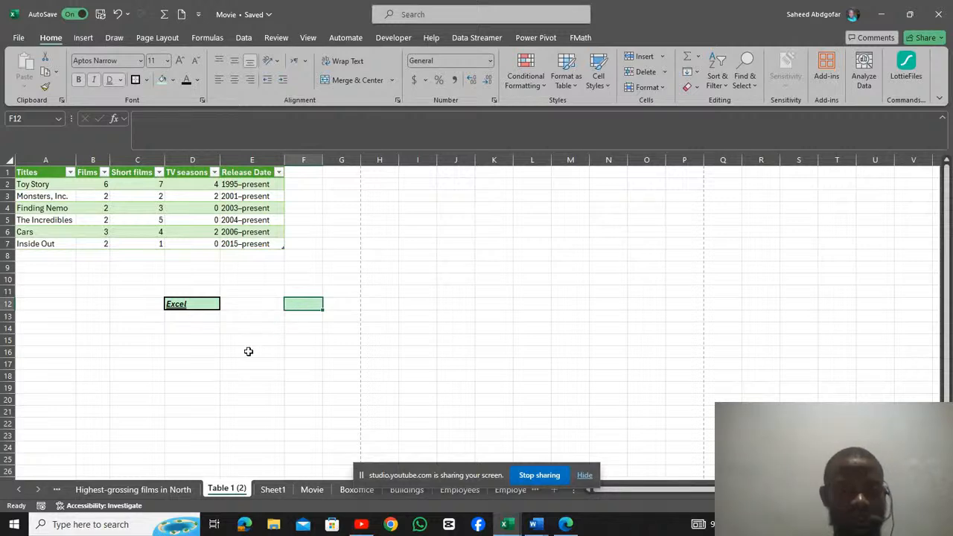
pyautogui.click(257, 377)
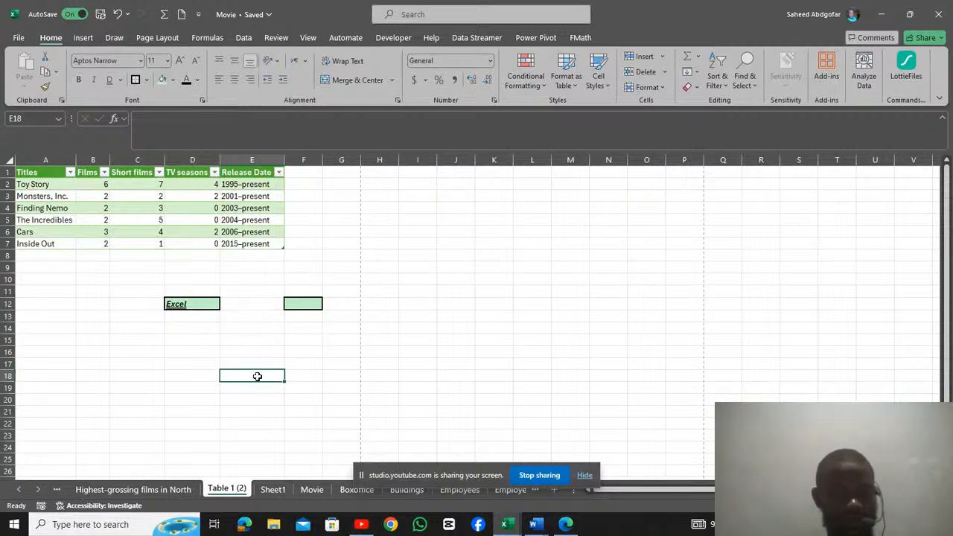
# Undo the deletion and the paste in F12, and cancel the copy selection around D12.
pyautogui.hotkey('ctrl', 'z')
pyautogui.hotkey('ctrl', 'z')
pyautogui.hotkey('ctrl', 'z')
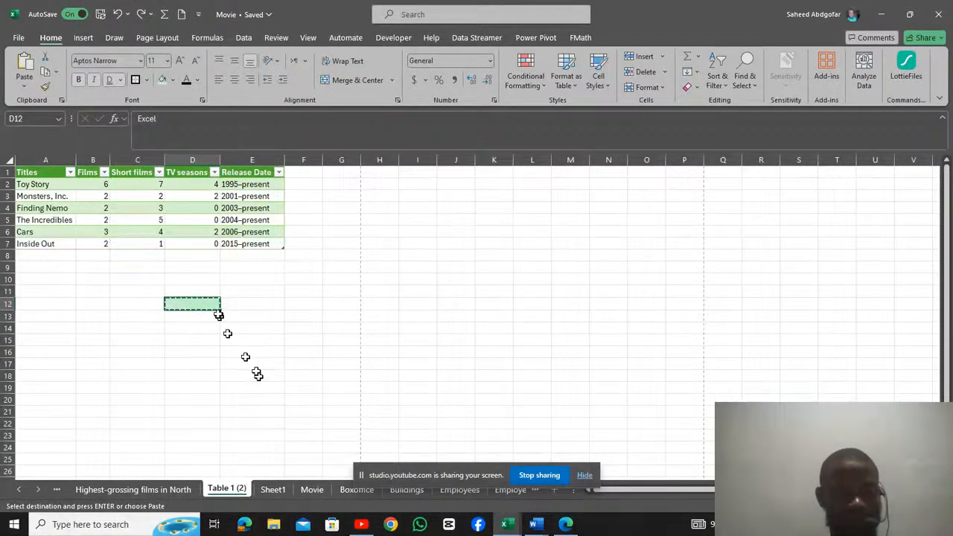
pyautogui.click(230, 336)
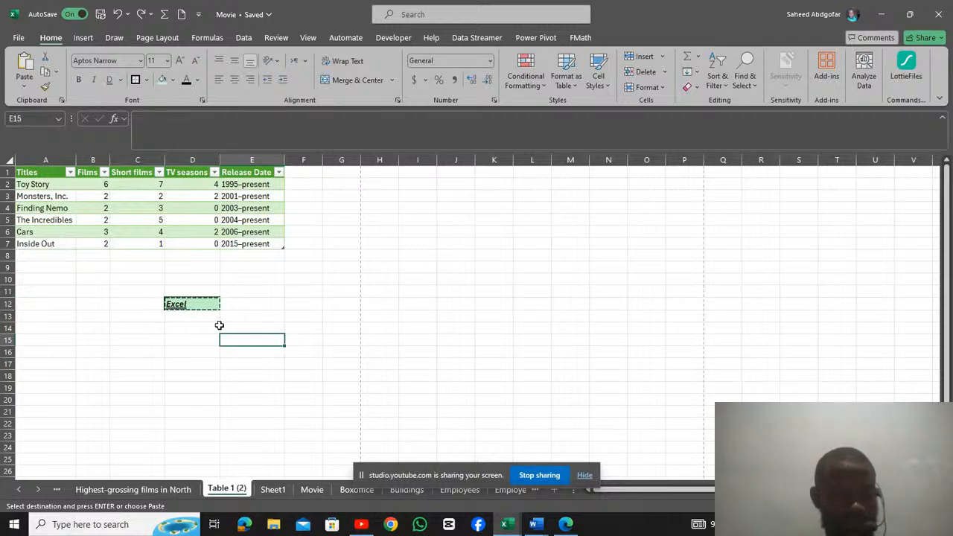
pyautogui.press('Escape')
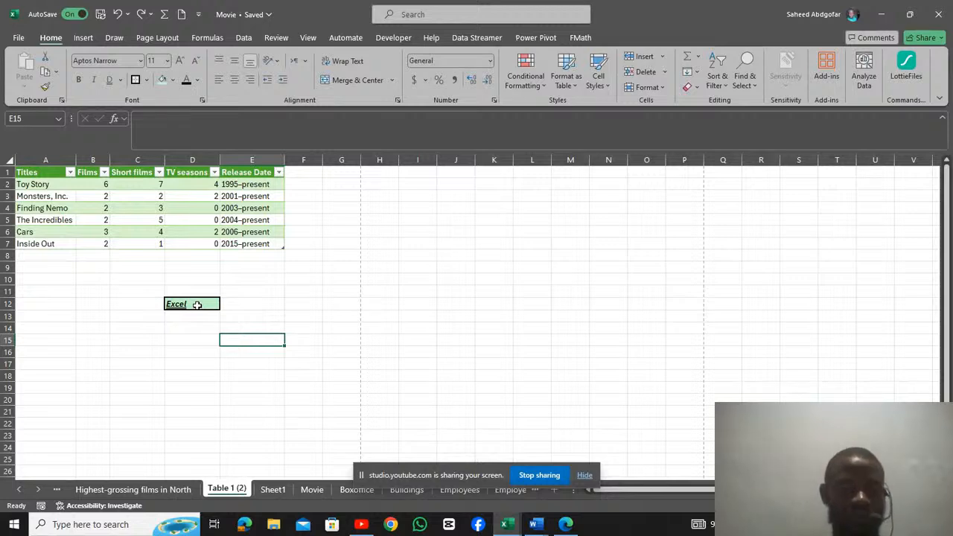
# Move the formatted Excel cell from D12 to G11.
pyautogui.click(197, 305)
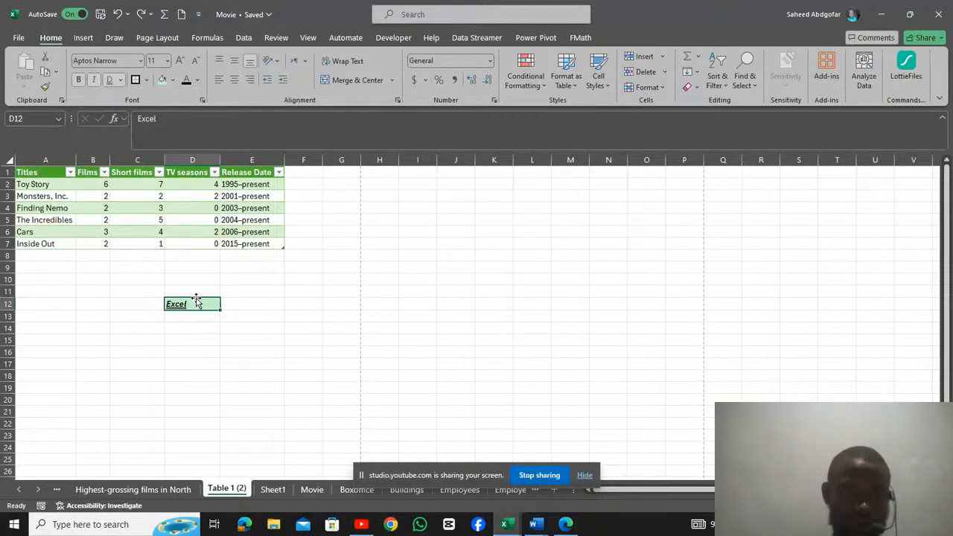
pyautogui.moveTo(196, 299); pyautogui.dragTo(354, 289)
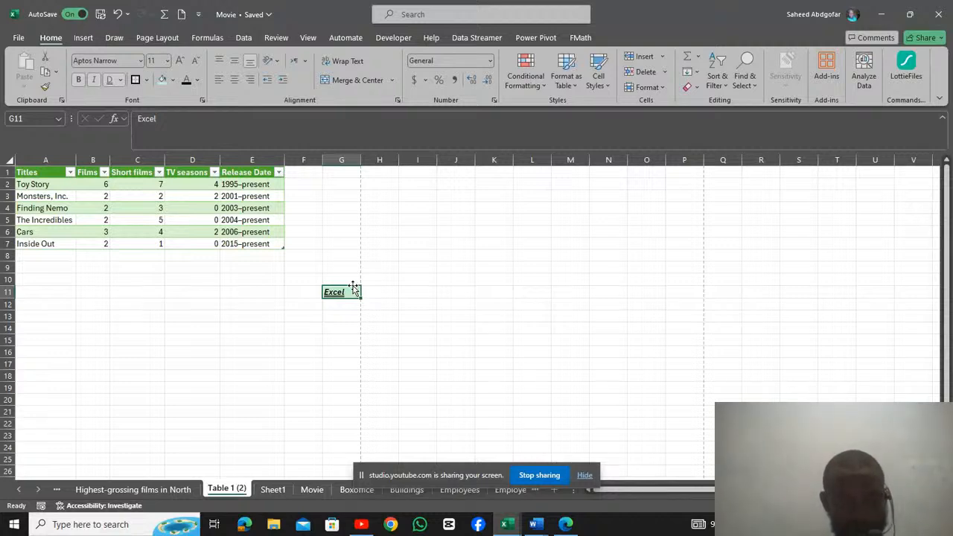
# Switch to the Movie sheet and select cell C5 in the Director column.
pyautogui.click(307, 493)
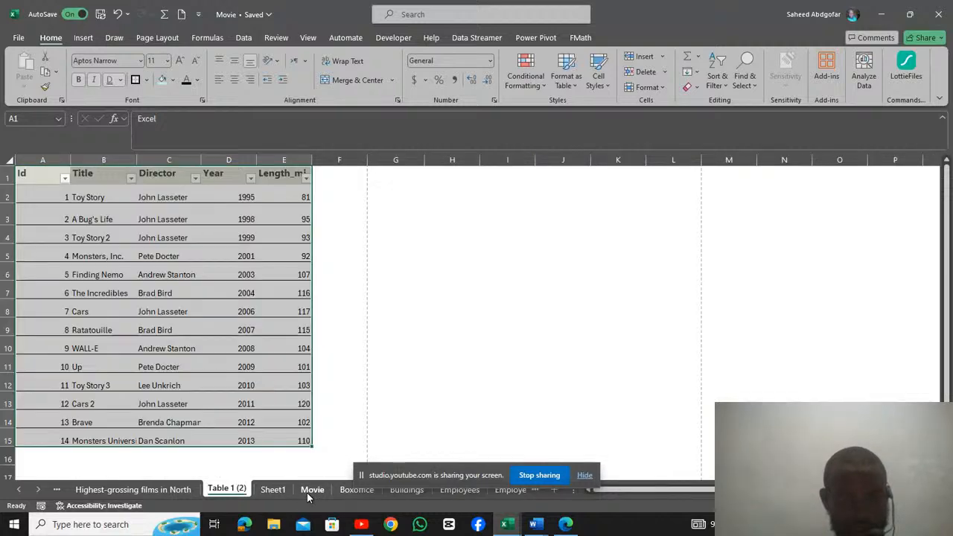
pyautogui.click(307, 493)
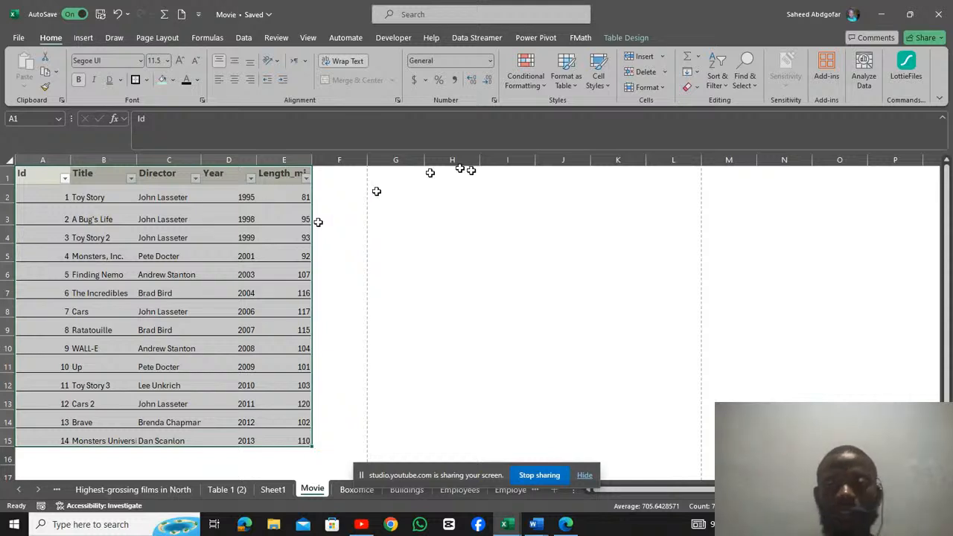
pyautogui.click(167, 256)
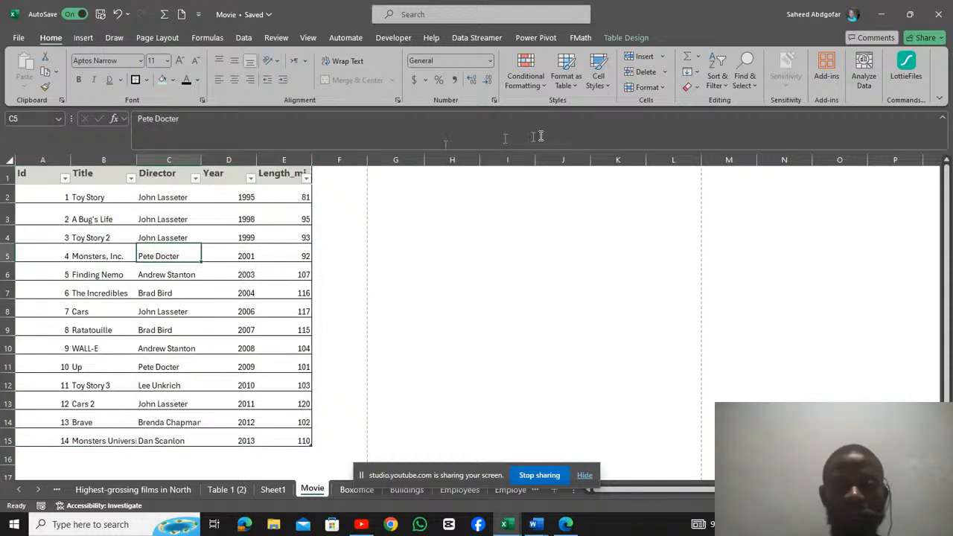
# Clear the formats from all data rows of the Movie table.
pyautogui.hotkey('ctrl', 'a')
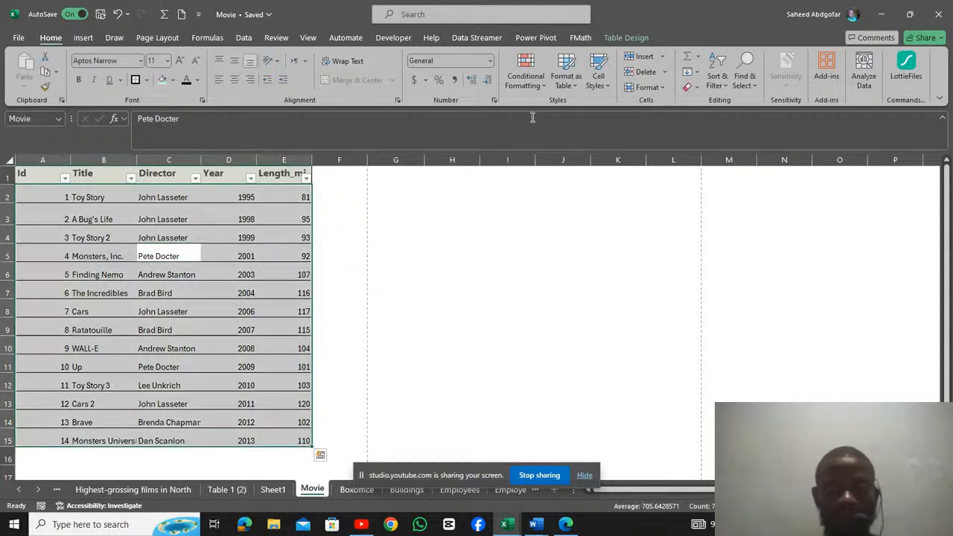
pyautogui.click(691, 88)
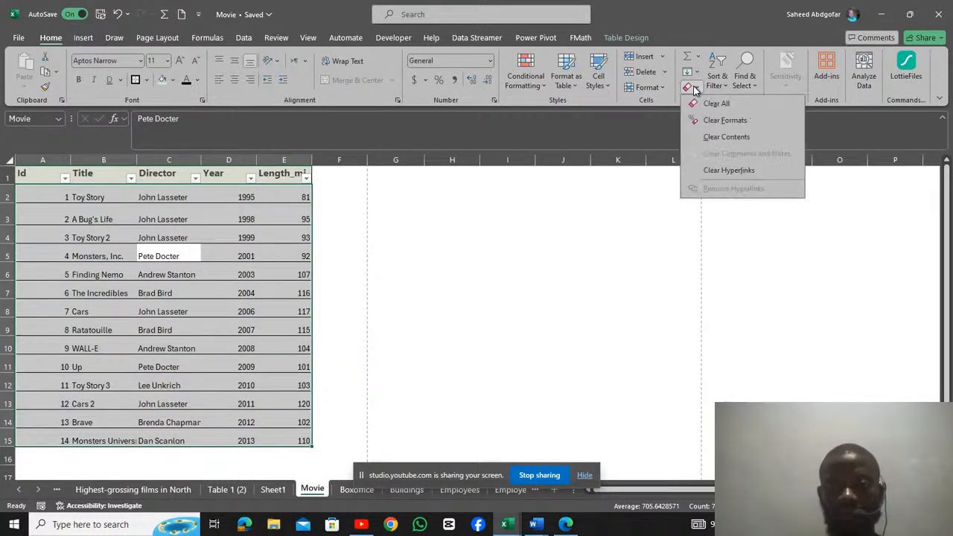
pyautogui.click(713, 119)
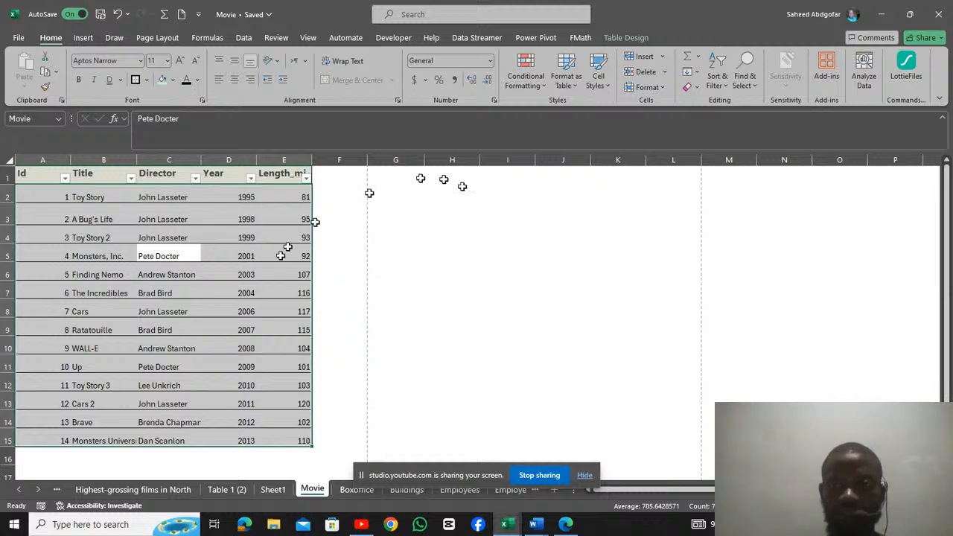
pyautogui.click(240, 277)
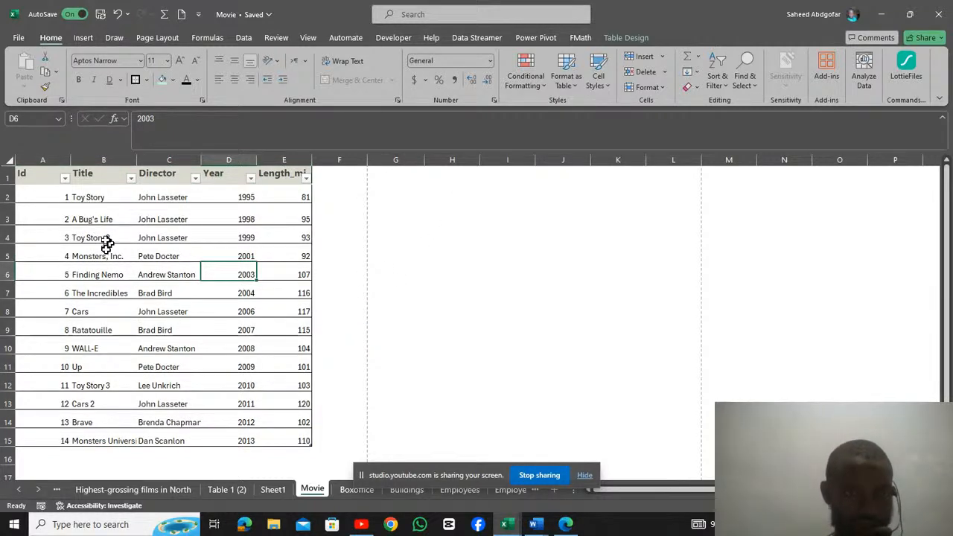
# Clear the formats from the Movie table's header row, from Id in A1 to the length column in E1.
pyautogui.click(95, 179)
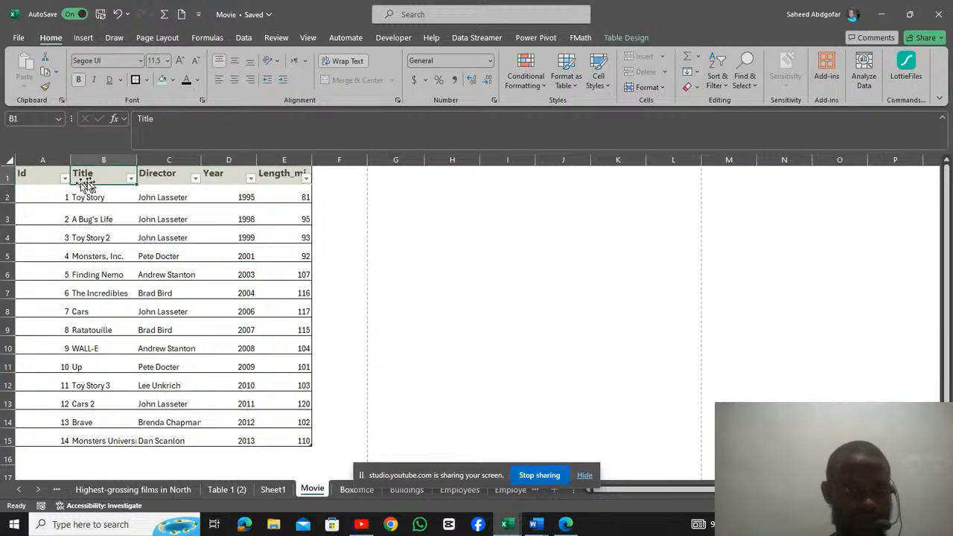
pyautogui.click(37, 176)
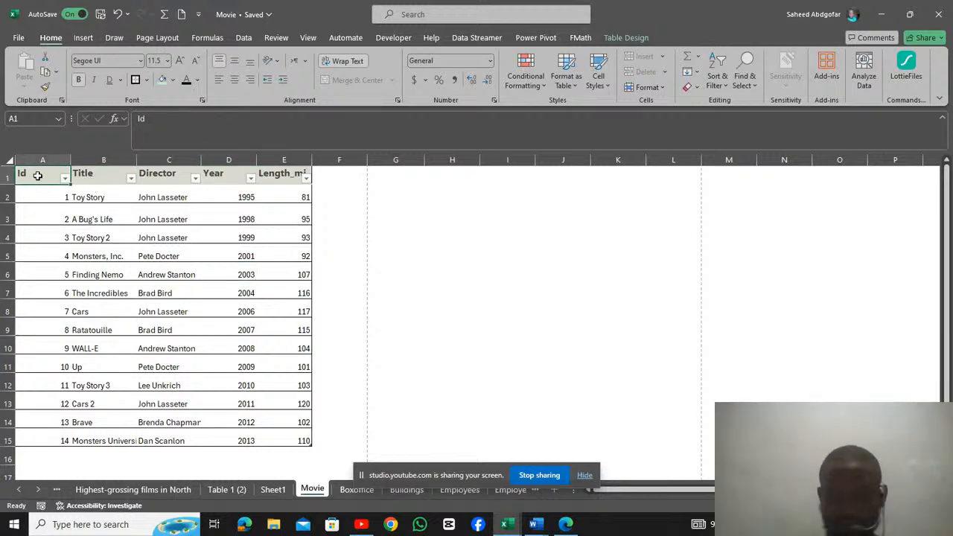
pyautogui.hotkey('shift', 'Right')
pyautogui.hotkey('shift', 'Right')
pyautogui.hotkey('shift', 'Right')
pyautogui.hotkey('shift', 'Right')
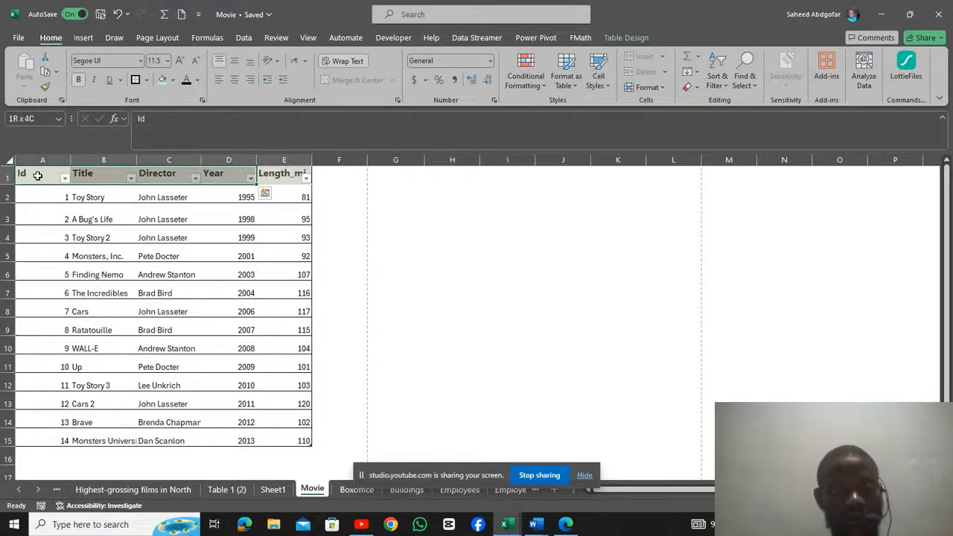
pyautogui.click(697, 85)
pyautogui.click(712, 122)
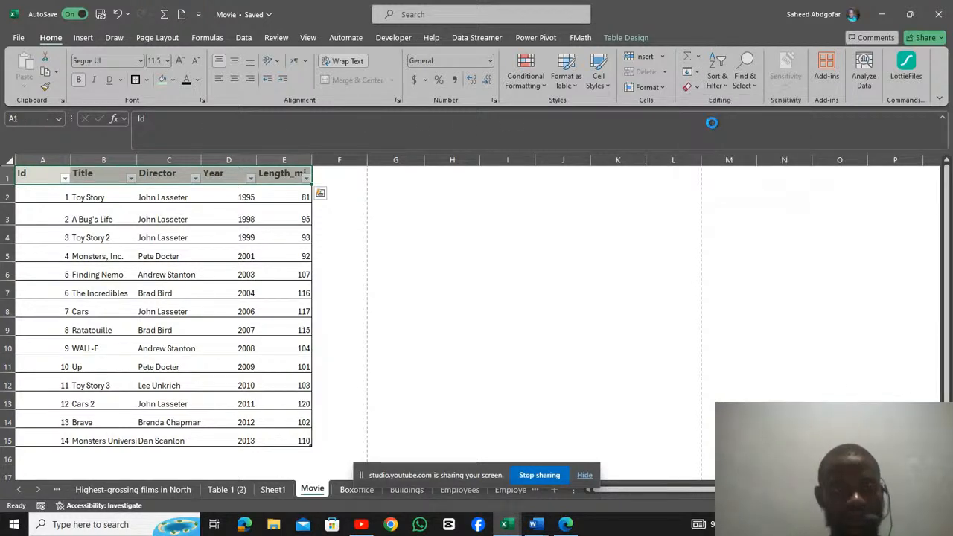
pyautogui.click(293, 237)
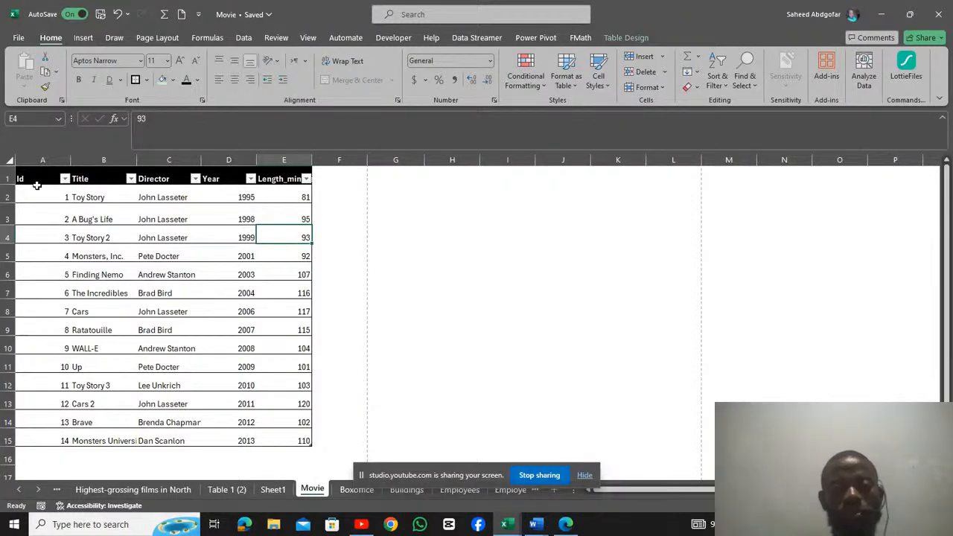
pyautogui.click(56, 212)
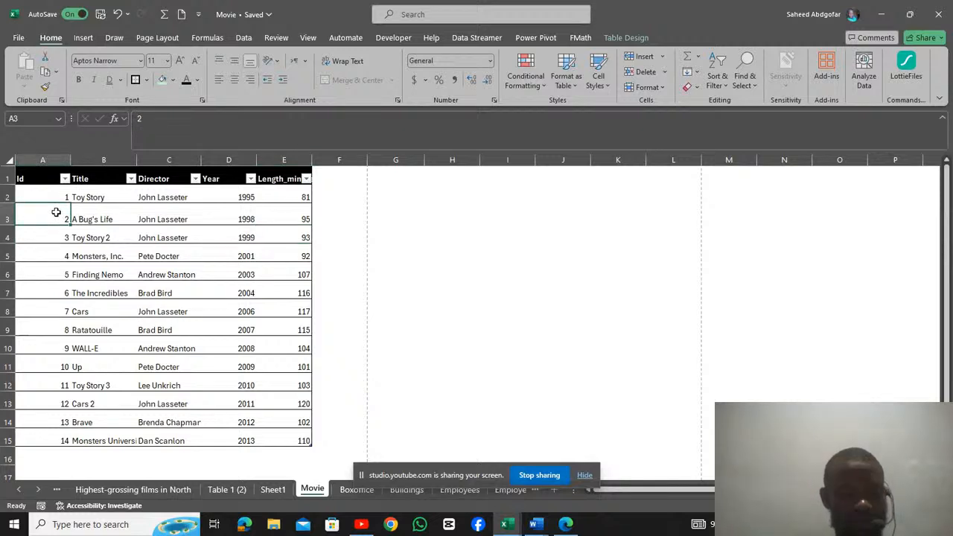
pyautogui.hotkey('ctrl', 'a')
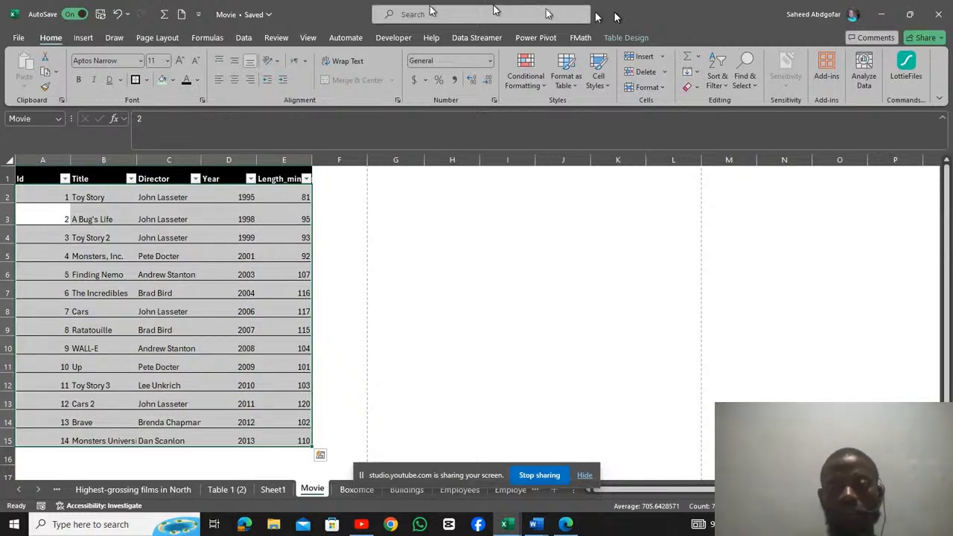
pyautogui.click(454, 305)
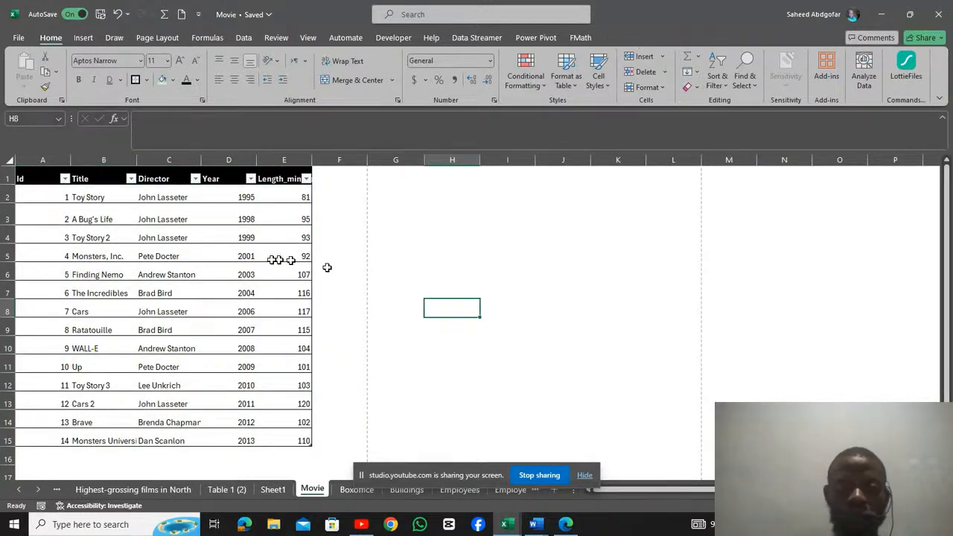
# Try out table styles on the Movie table and apply the Medium style with a dark blue header and plain white rows.
pyautogui.click(250, 261)
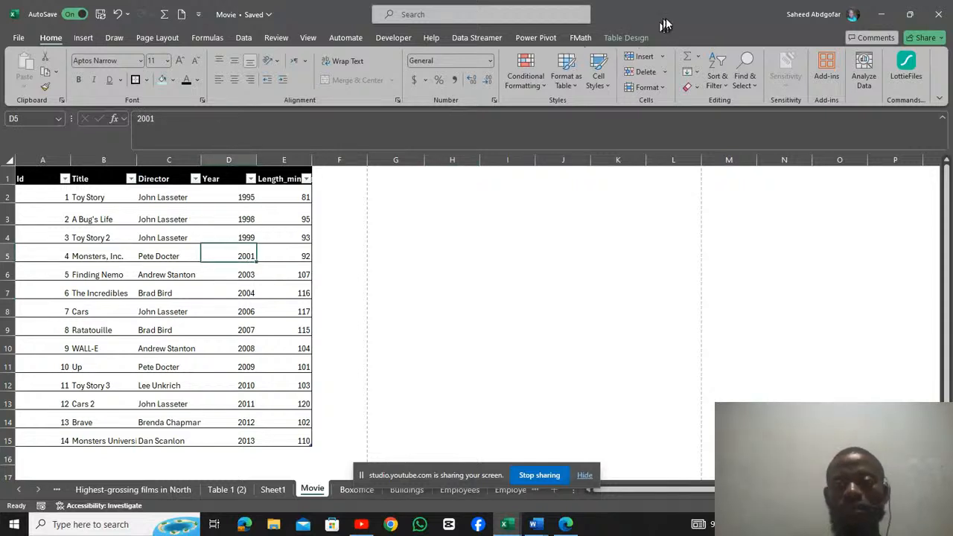
pyautogui.click(618, 37)
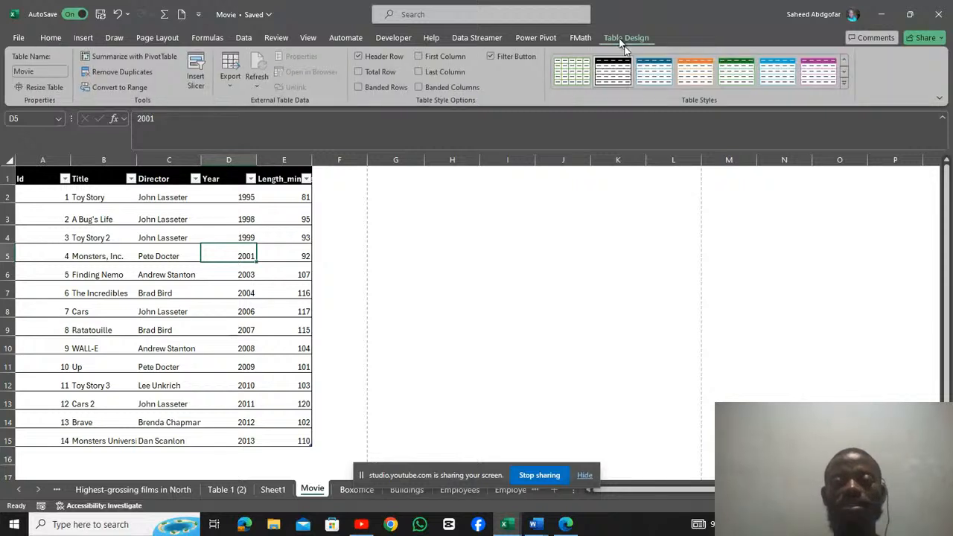
pyautogui.click(574, 80)
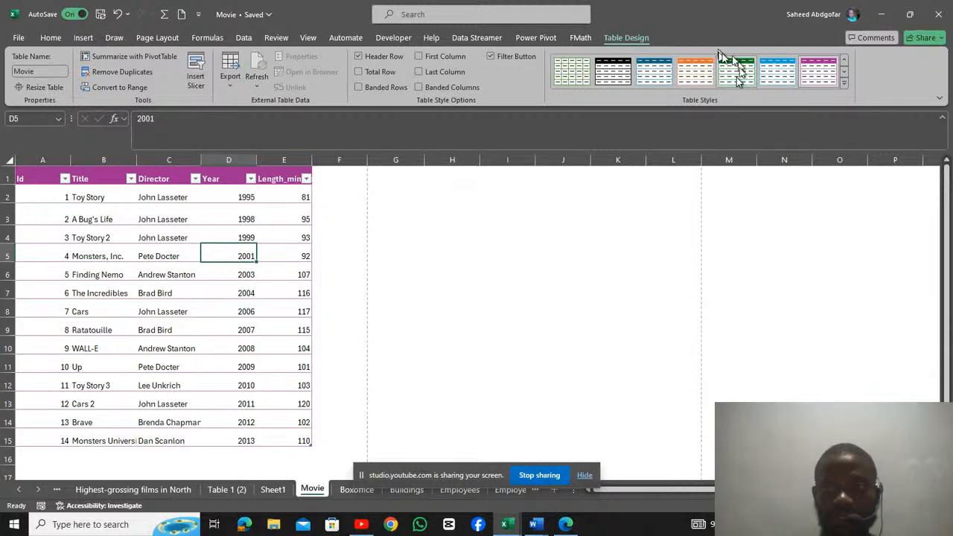
pyautogui.click(844, 82)
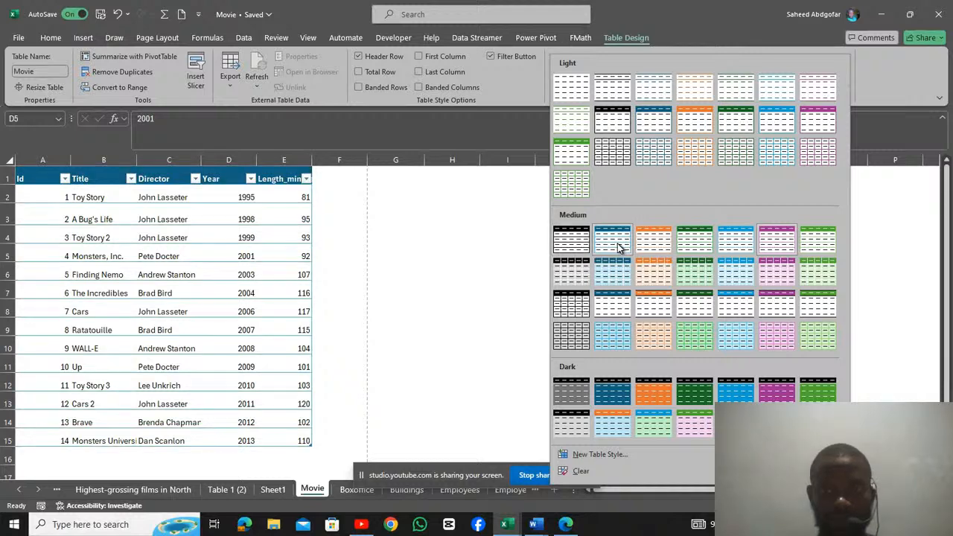
pyautogui.click(622, 307)
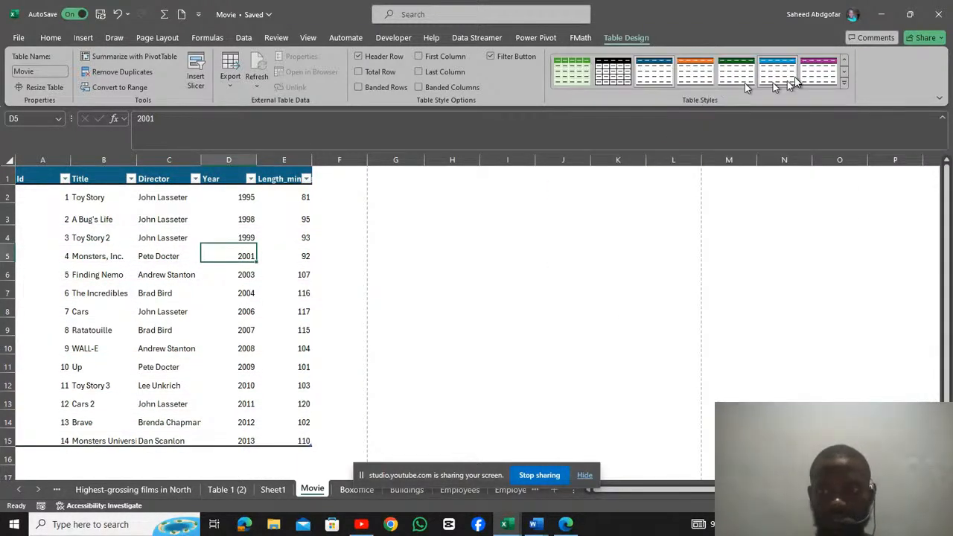
pyautogui.click(844, 83)
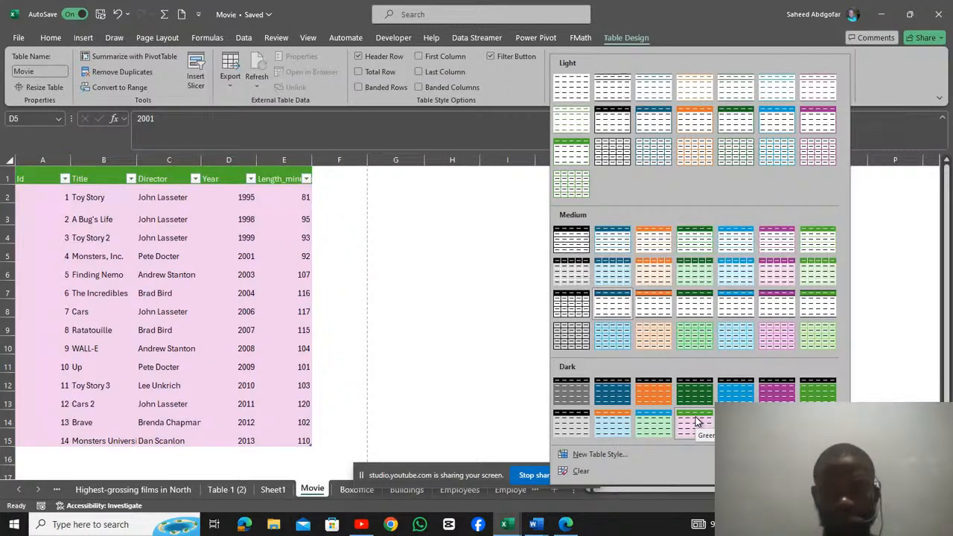
pyautogui.click(480, 251)
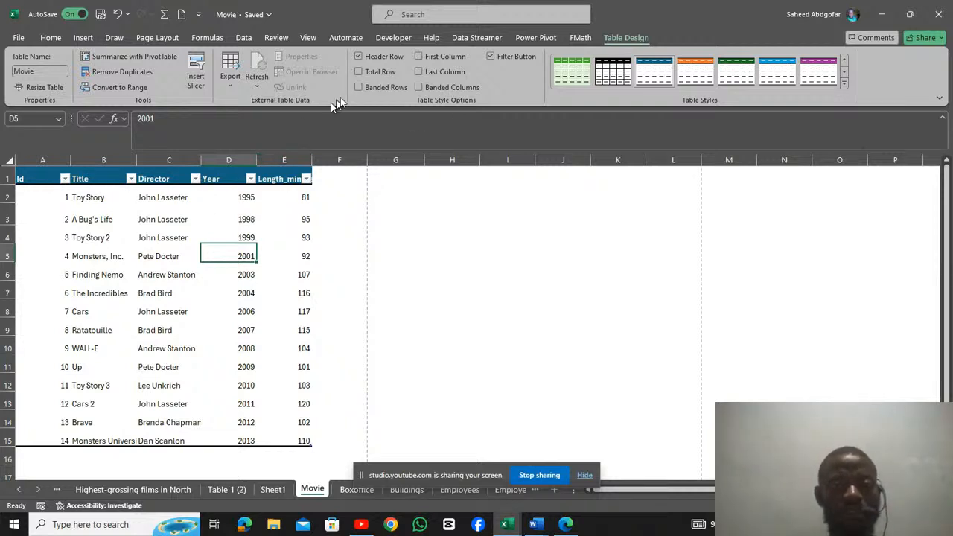
# Turn the Movie table's Header Row off and back on, and show and remove its Total Row.
pyautogui.click(358, 57)
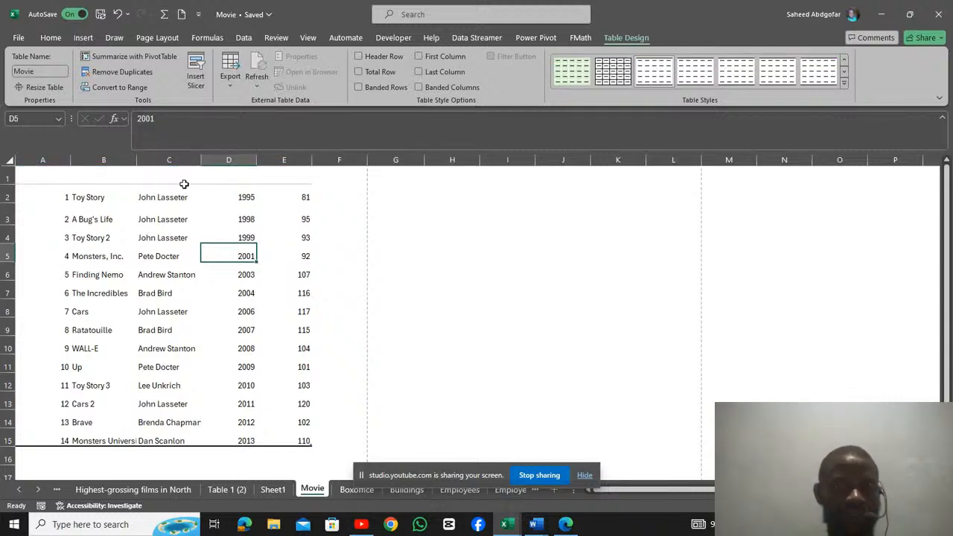
pyautogui.click(359, 57)
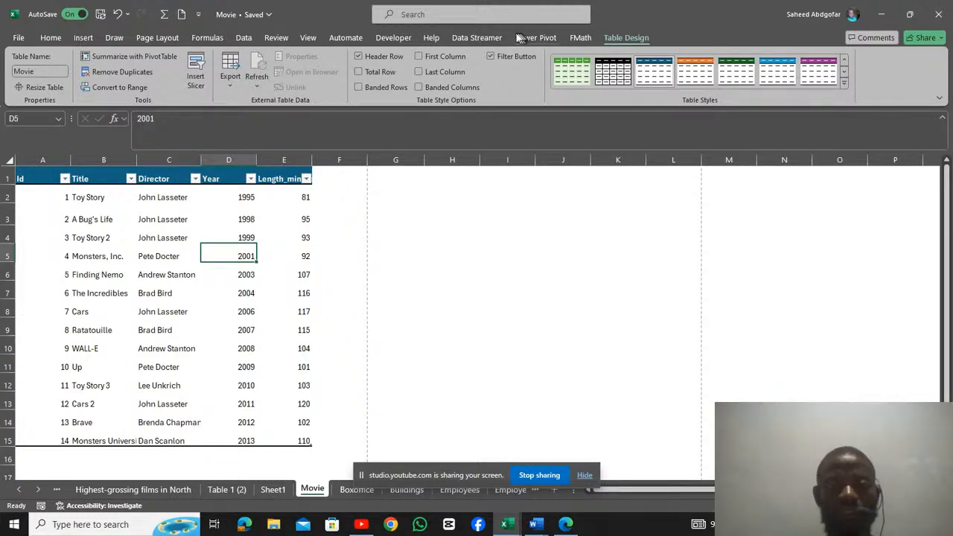
pyautogui.click(358, 73)
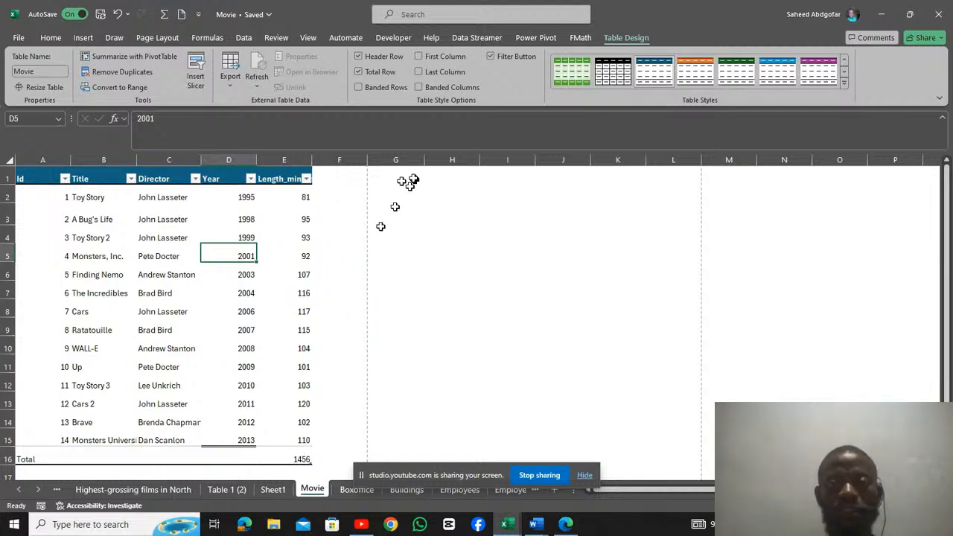
pyautogui.click(358, 72)
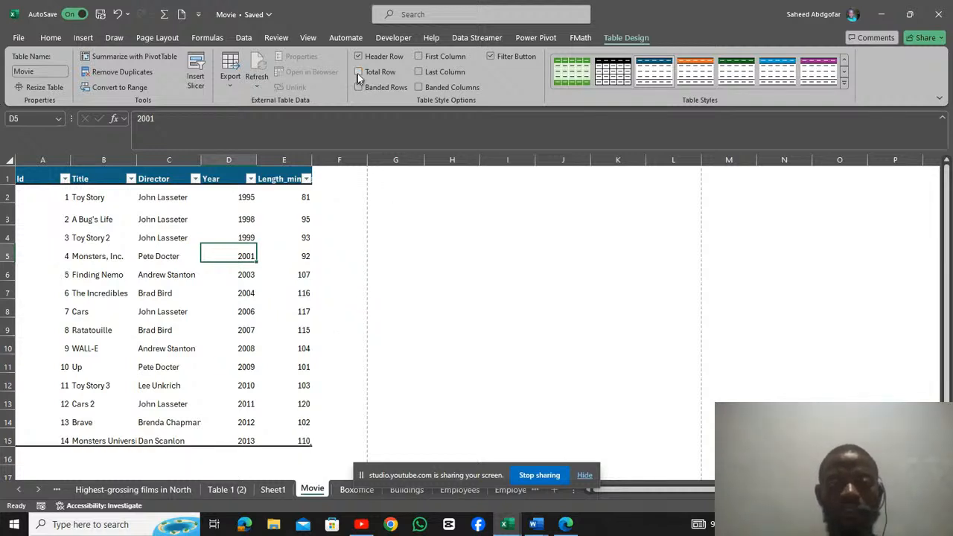
# Turn on First Column and Last Column emphasis for the Movie table, and turn both off again.
pyautogui.click(419, 57)
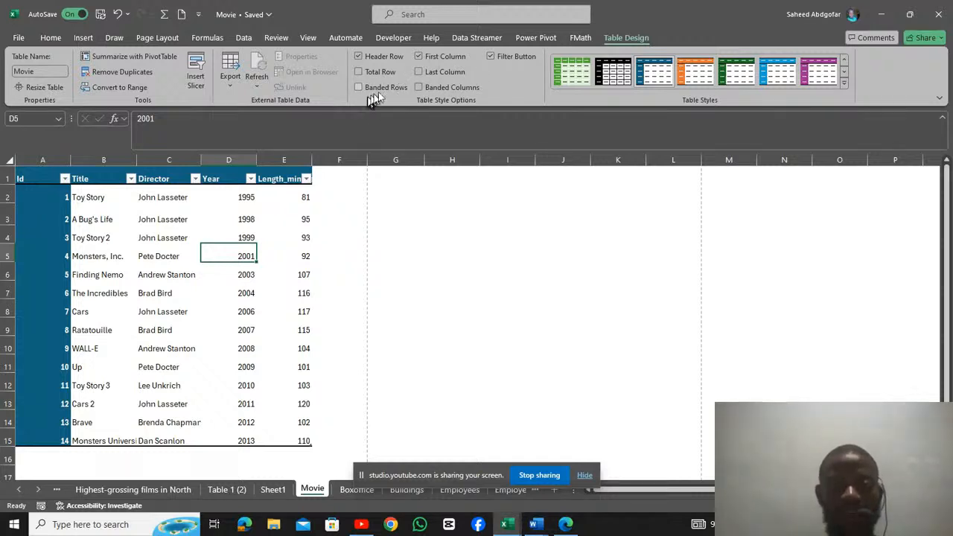
pyautogui.click(418, 72)
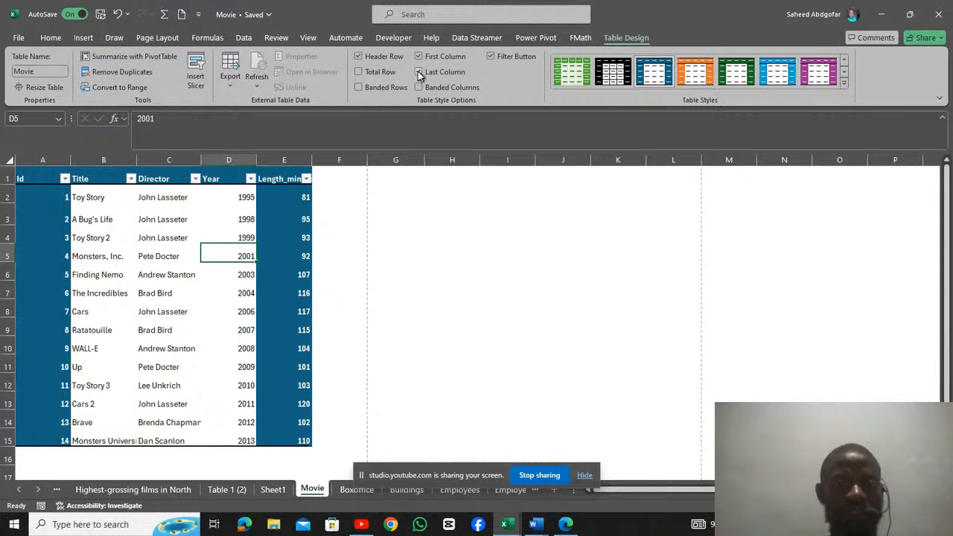
pyautogui.click(418, 71)
pyautogui.click(418, 57)
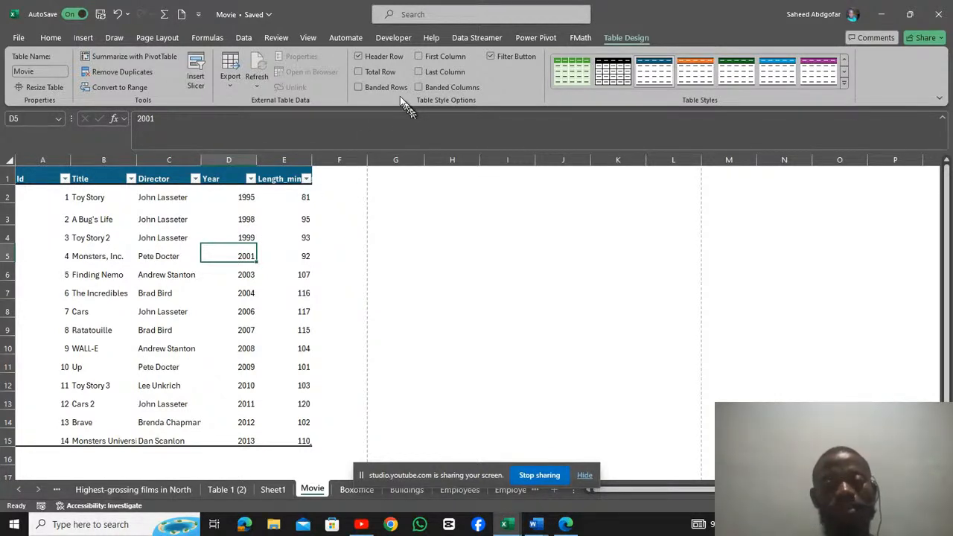
# Switch Banded Rows on and off for the Movie table, and do the same with Banded Columns.
pyautogui.click(358, 88)
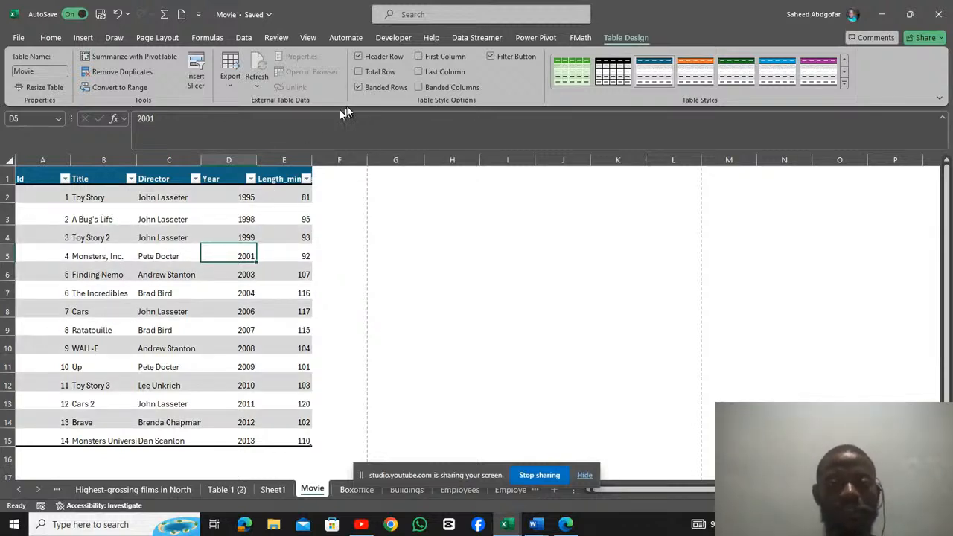
pyautogui.click(358, 87)
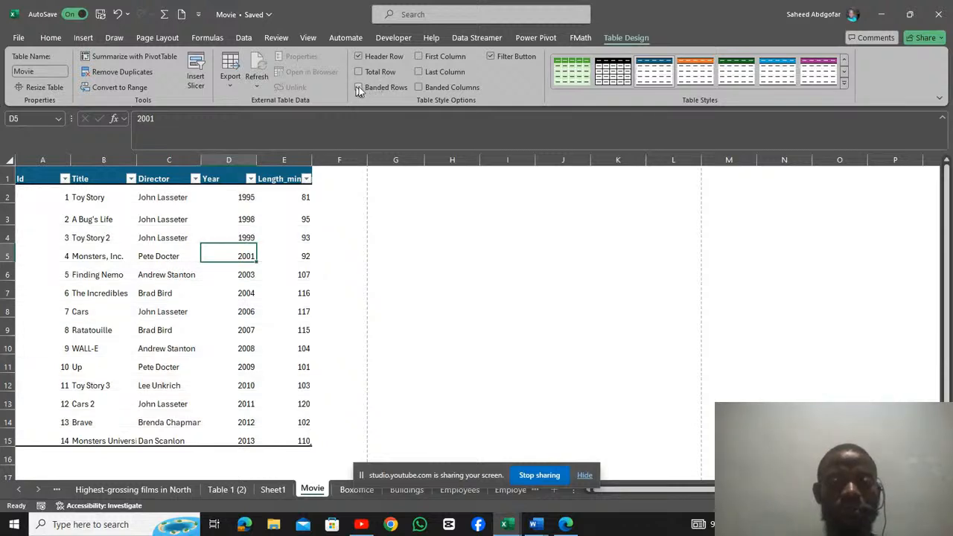
pyautogui.click(417, 87)
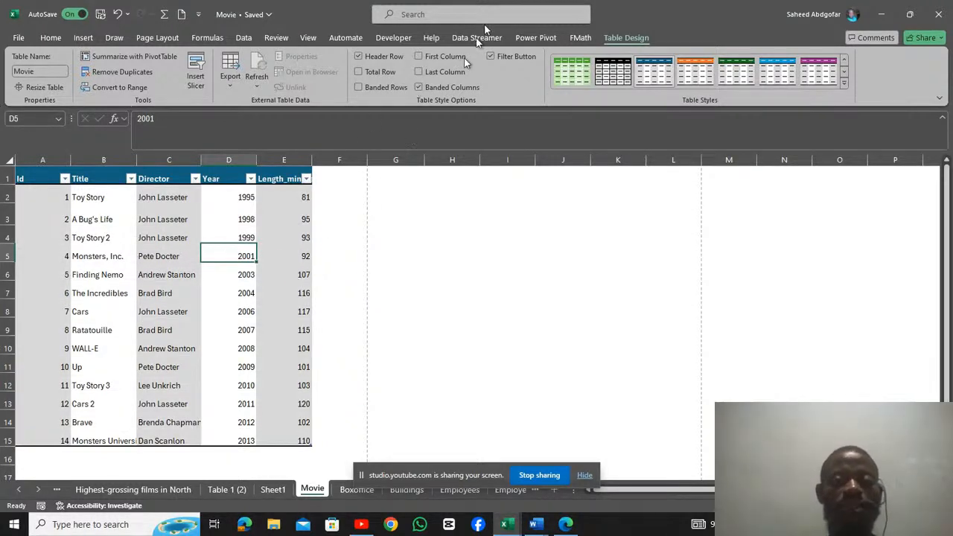
pyautogui.click(418, 87)
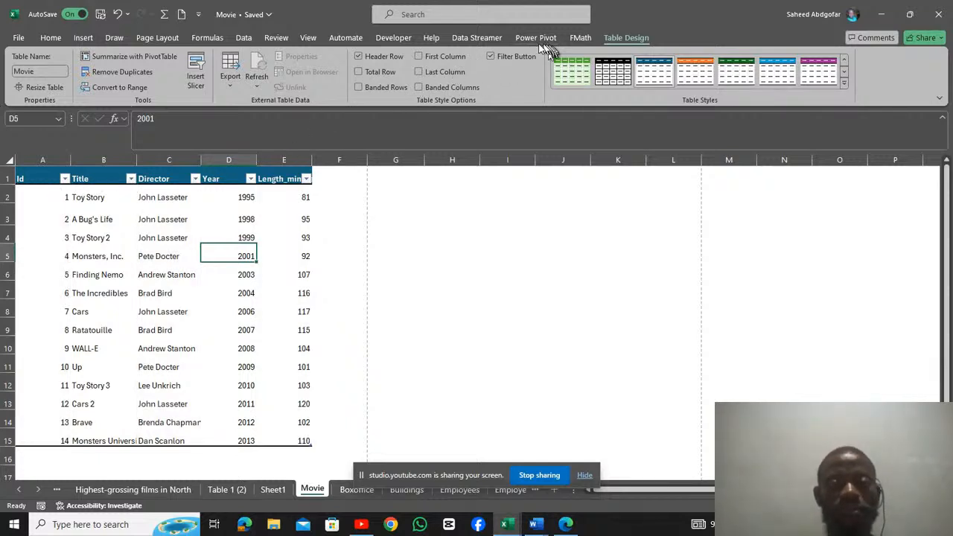
# Hide the filter buttons in the Movie table's header row and show them again.
pyautogui.click(491, 56)
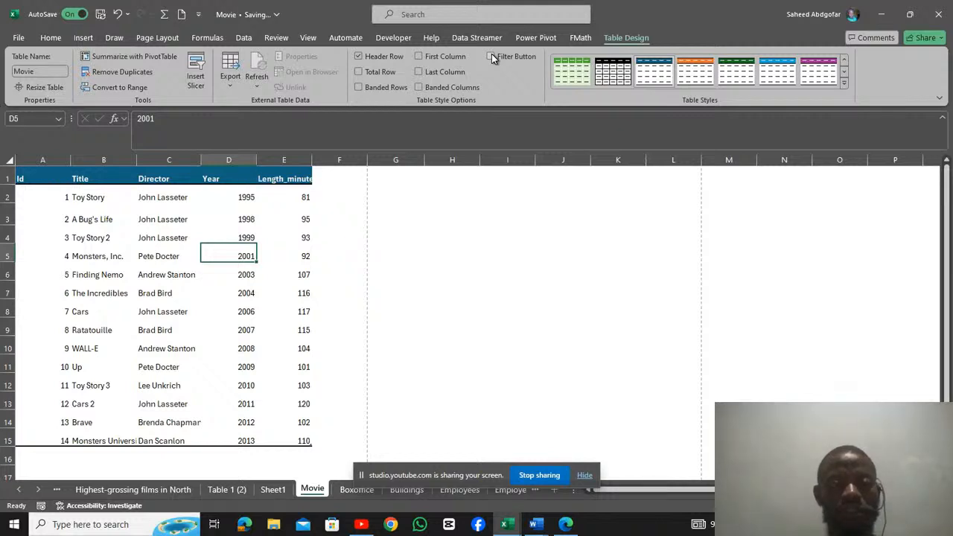
pyautogui.click(492, 56)
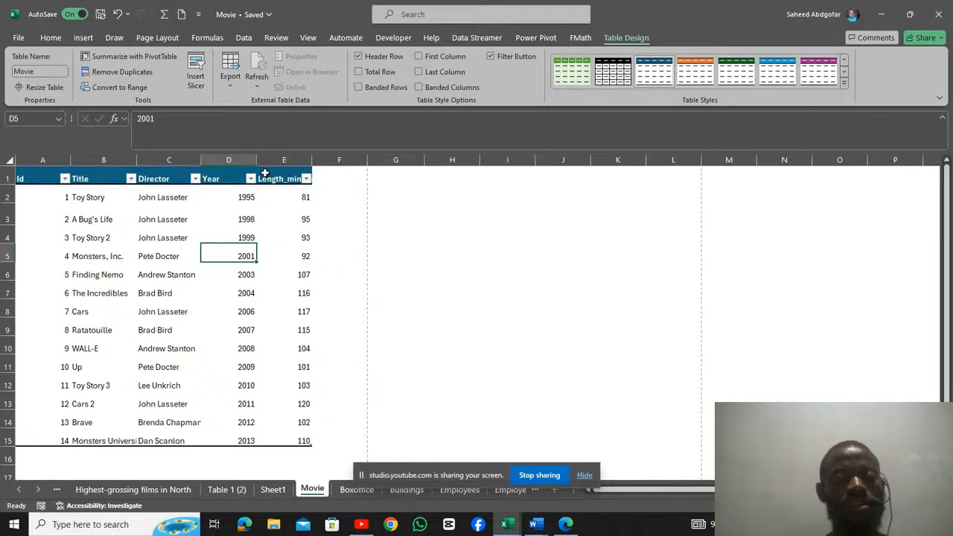
# Select the whole Movie table including its headers and move it so that it starts at cell D3.
pyautogui.click(271, 297)
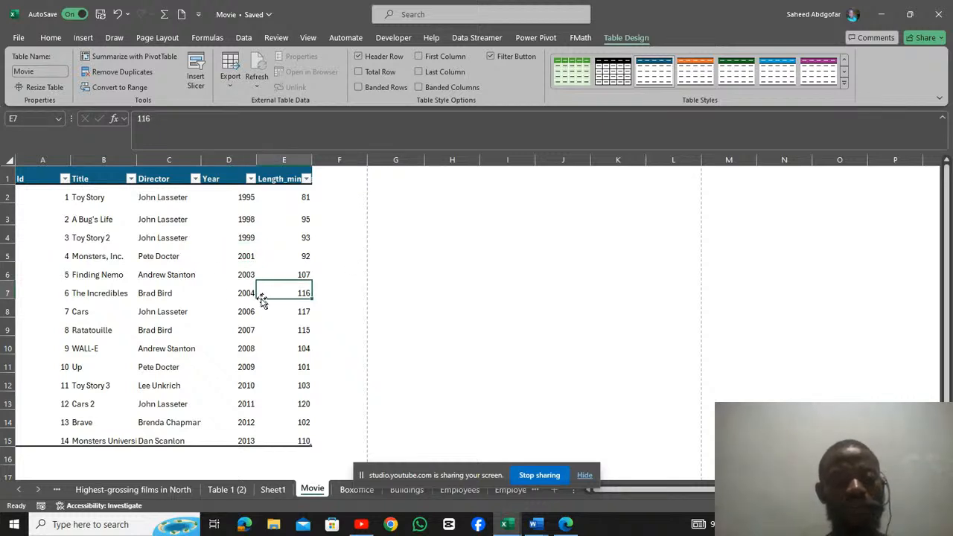
pyautogui.click(36, 179)
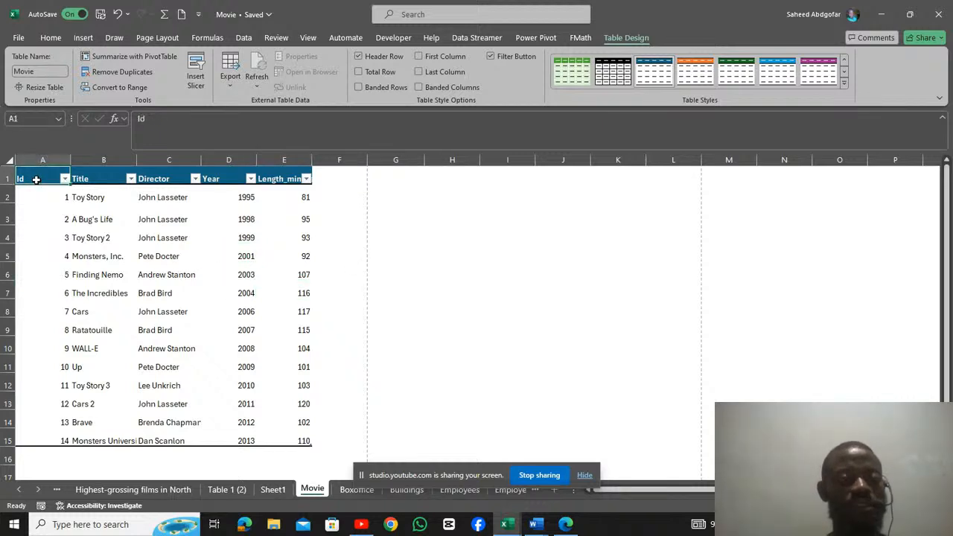
pyautogui.hotkey('ctrl', 'a')
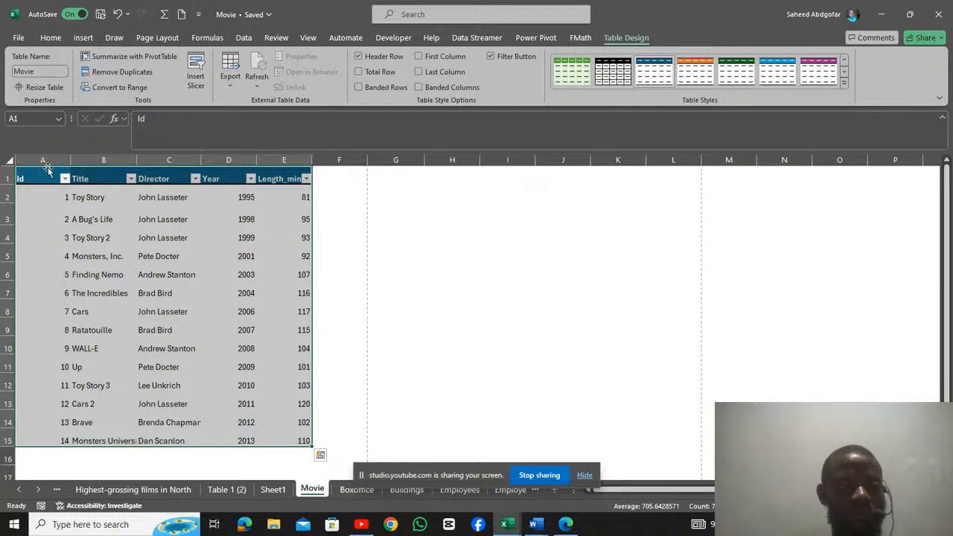
pyautogui.press('shift')
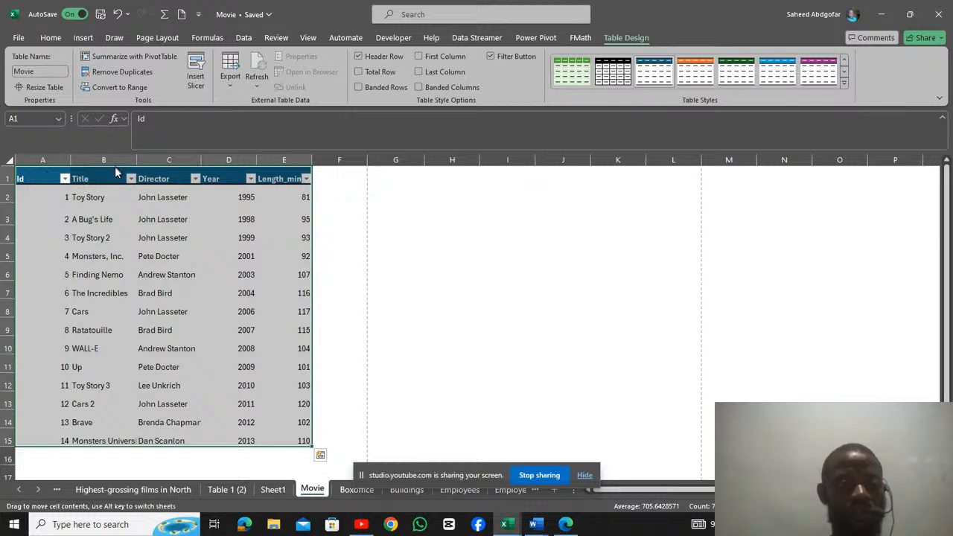
pyautogui.moveTo(115, 169); pyautogui.dragTo(264, 195)
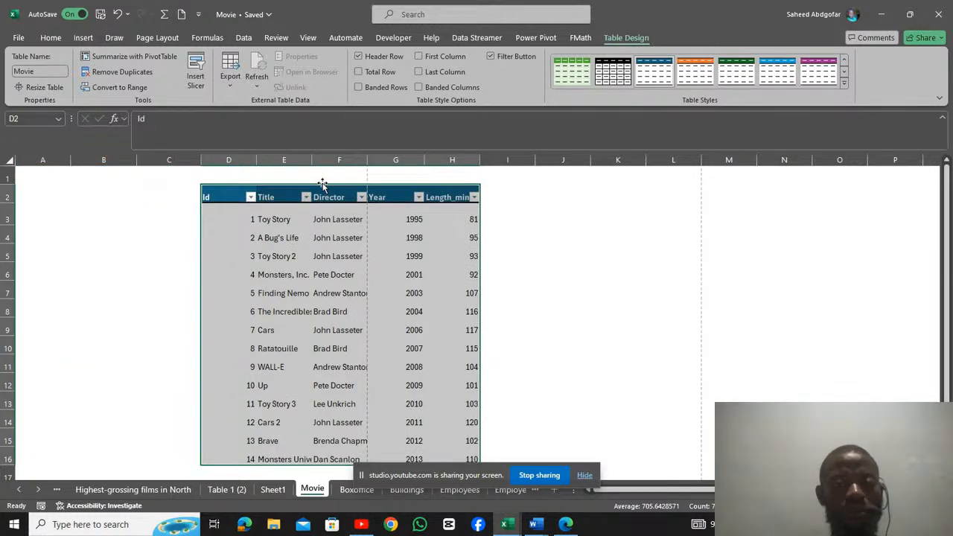
pyautogui.moveTo(323, 184)
pyautogui.mouseDown()
pyautogui.moveTo(323, 204)
pyautogui.moveTo(323, 196)
pyautogui.mouseUp()
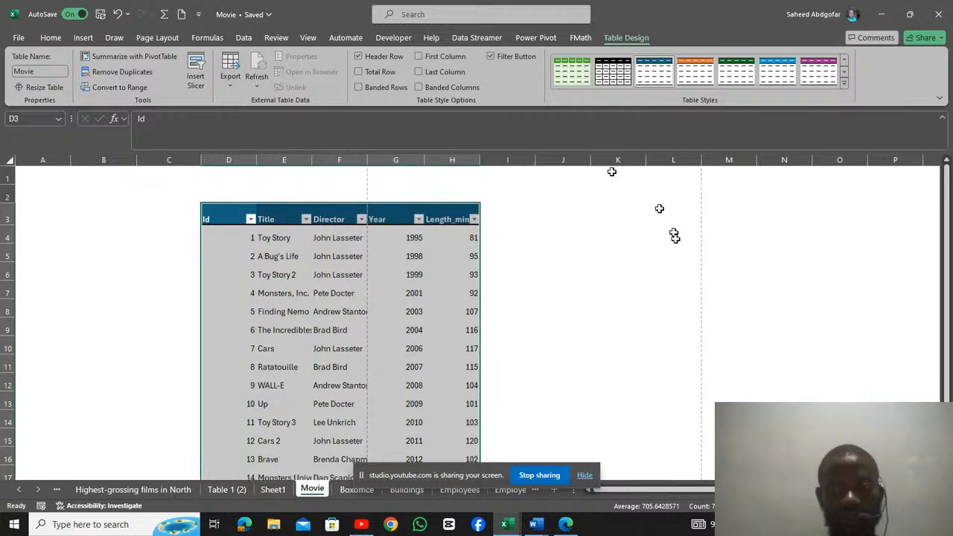
# Deselect the table and turn on gridlines for the Movie sheet.
pyautogui.click(561, 231)
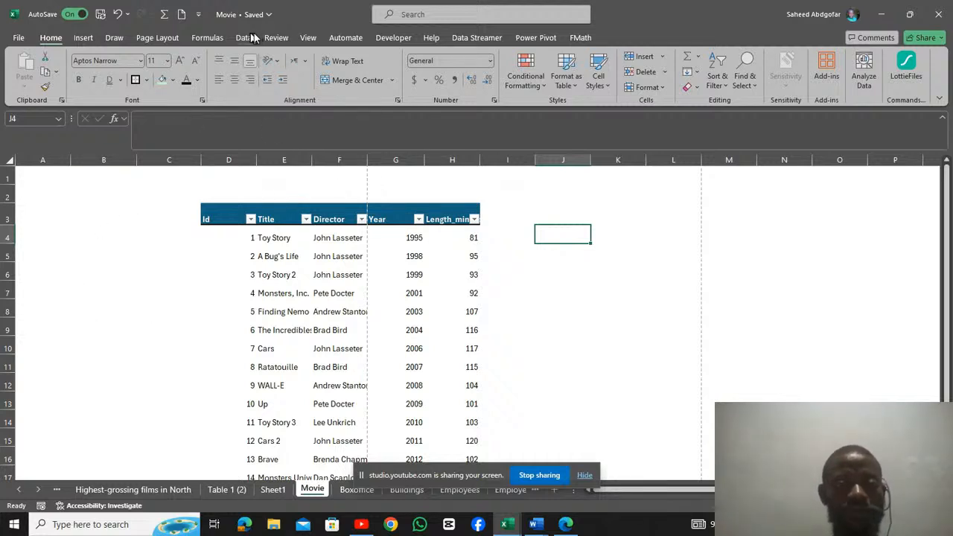
pyautogui.click(307, 38)
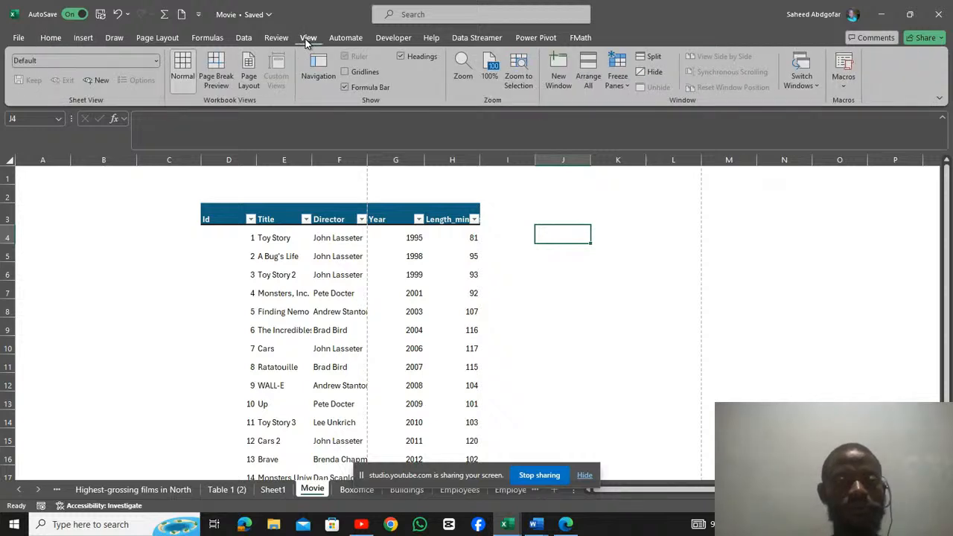
pyautogui.click(345, 72)
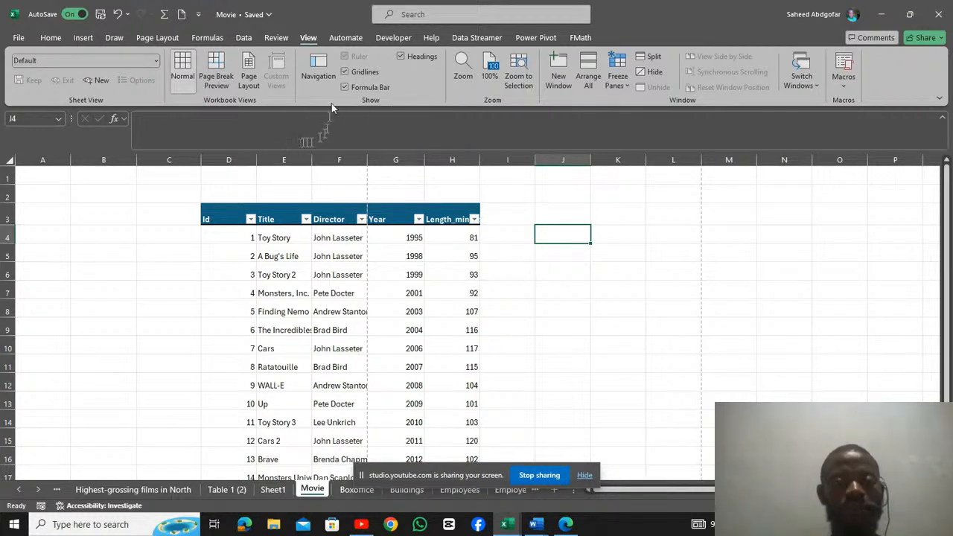
# Hide the formula bar and show it again, and do the same with the row and column headings.
pyautogui.click(344, 87)
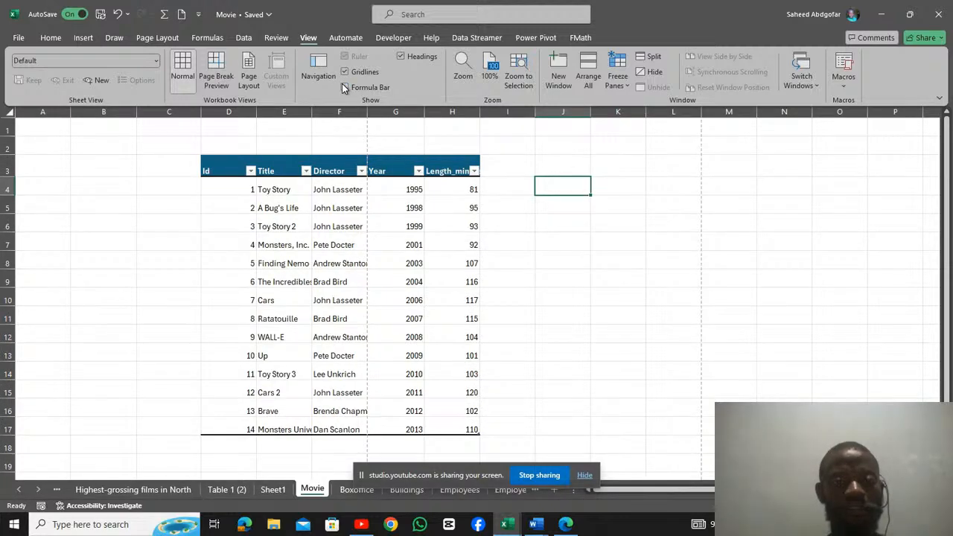
pyautogui.click(344, 87)
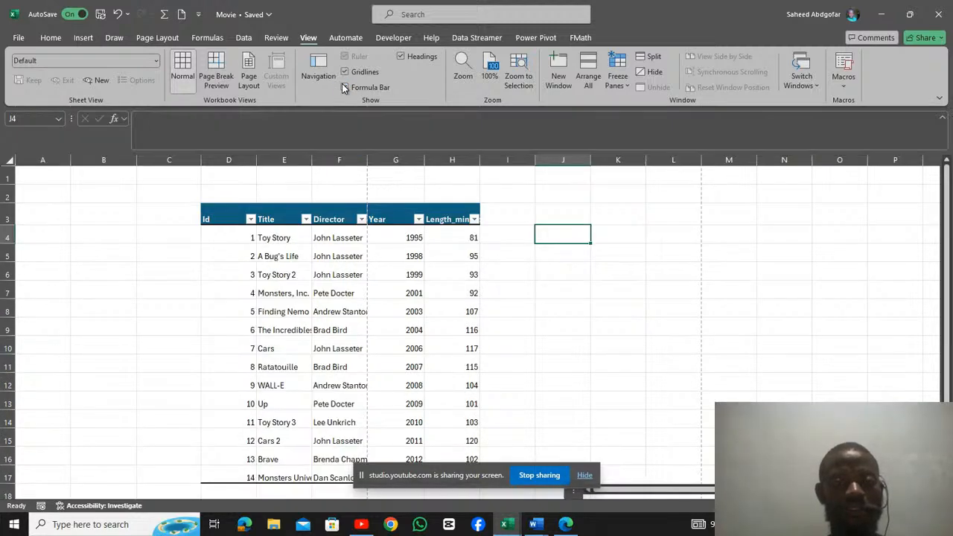
pyautogui.click(402, 57)
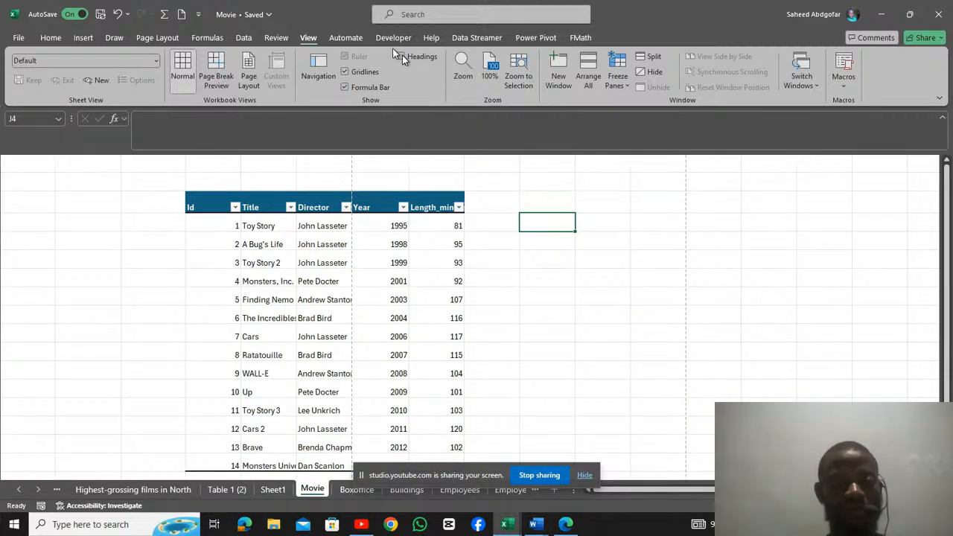
pyautogui.click(403, 56)
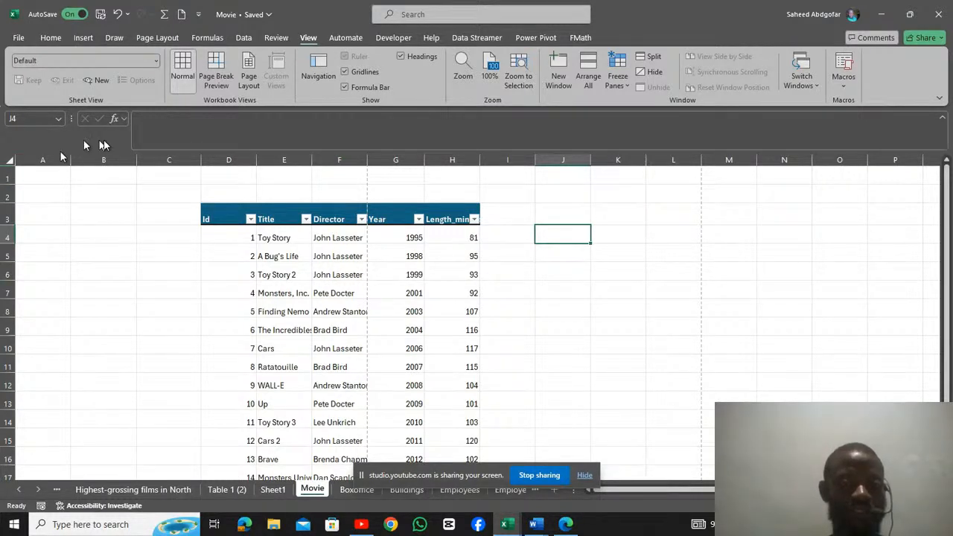
pyautogui.click(402, 57)
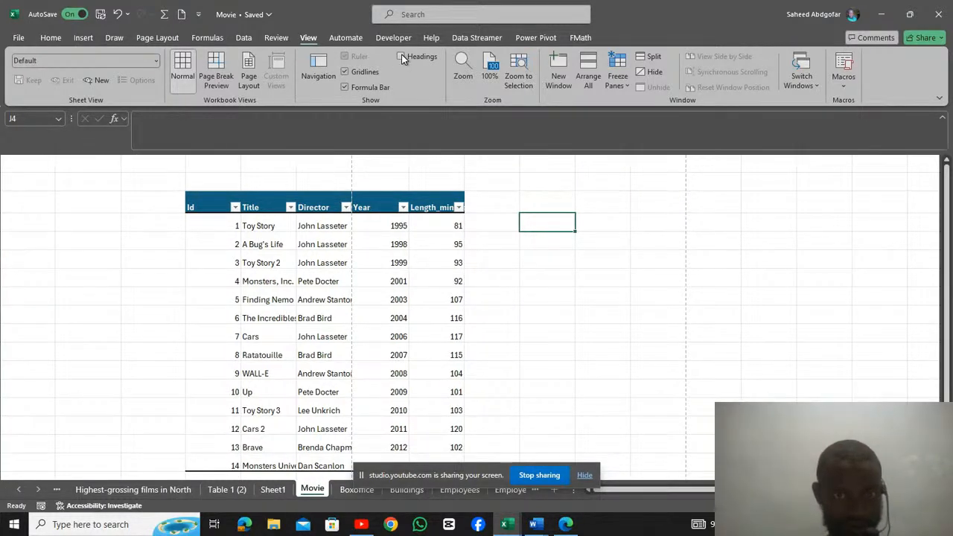
pyautogui.click(402, 57)
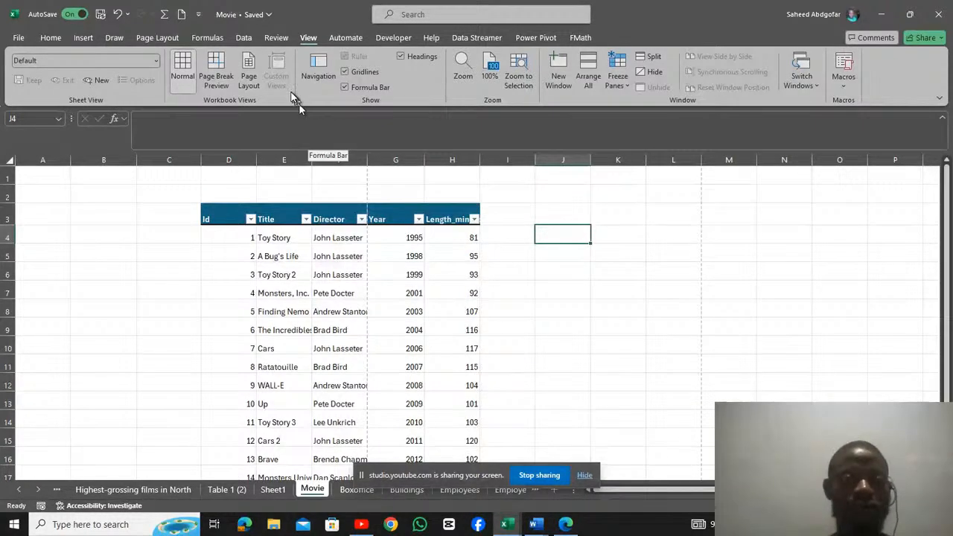
# Check the sheet in Page Layout view, return to Normal view, and move the entire Movie table so that it starts at cell B5.
pyautogui.click(251, 78)
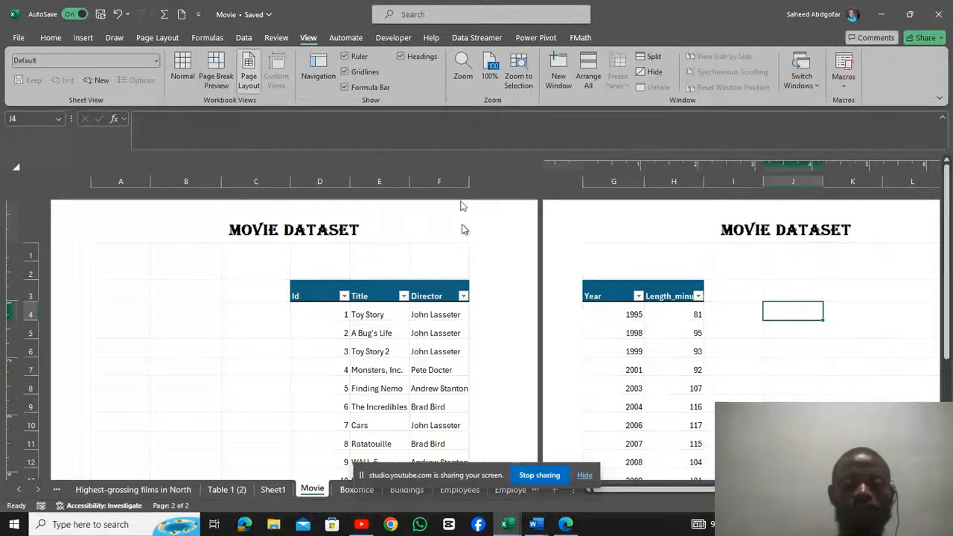
pyautogui.click(181, 71)
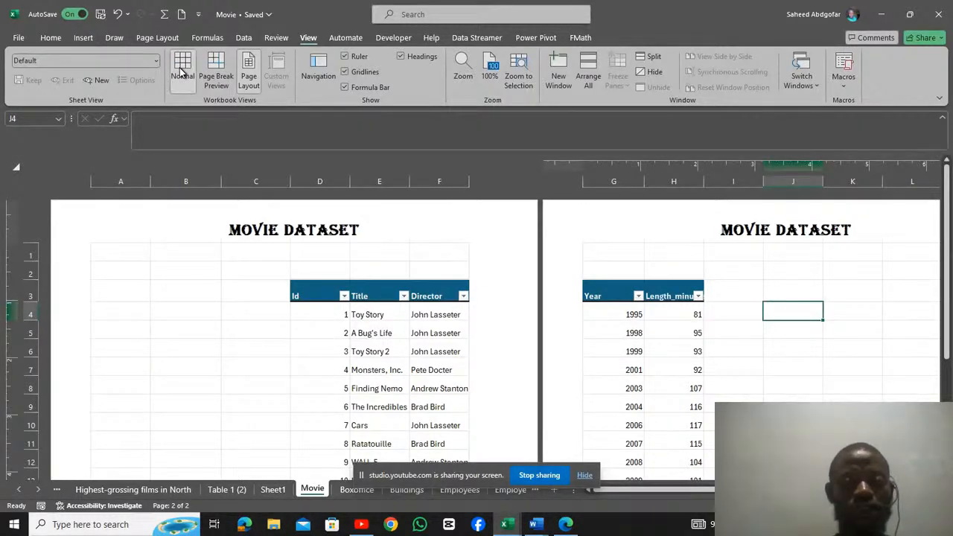
pyautogui.click(351, 249)
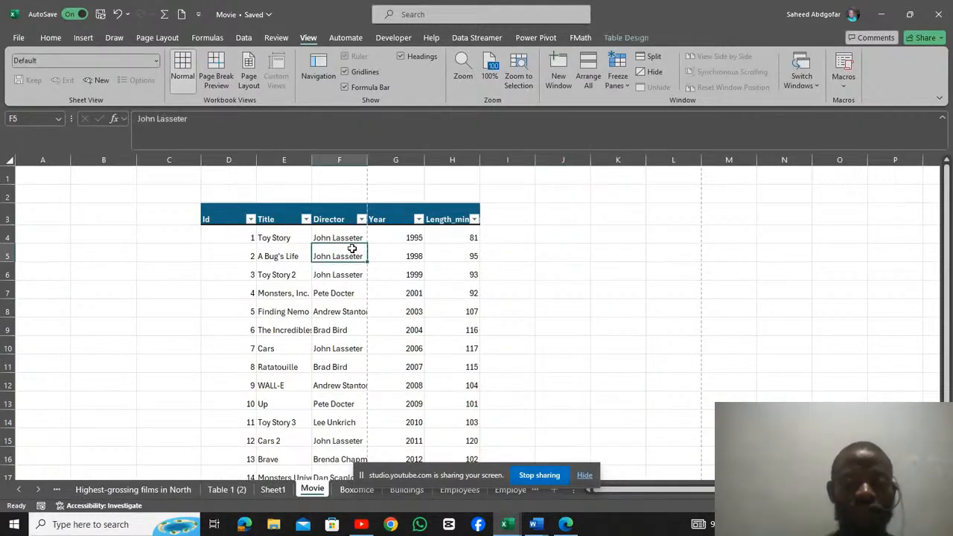
pyautogui.hotkey('ctrl', 'a')
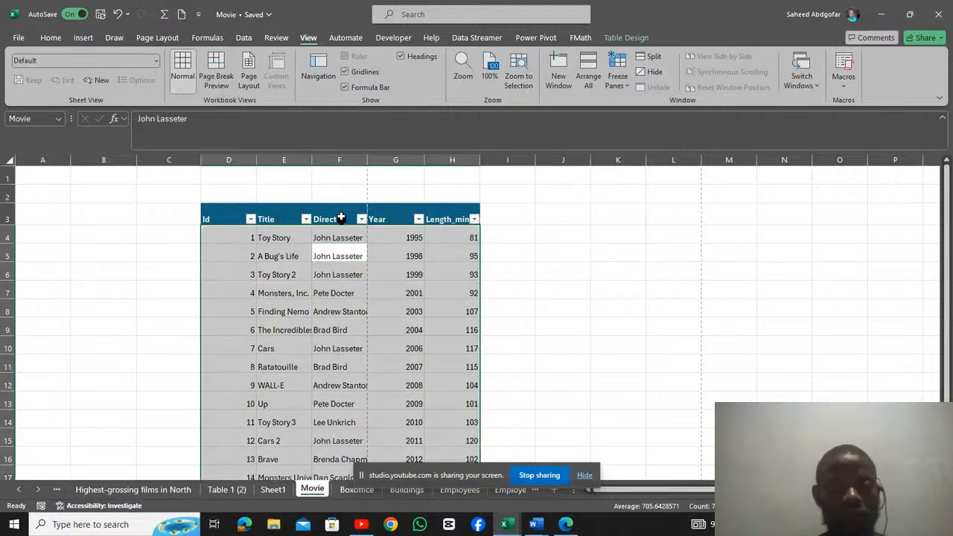
pyautogui.moveTo(341, 213); pyautogui.dragTo(281, 228)
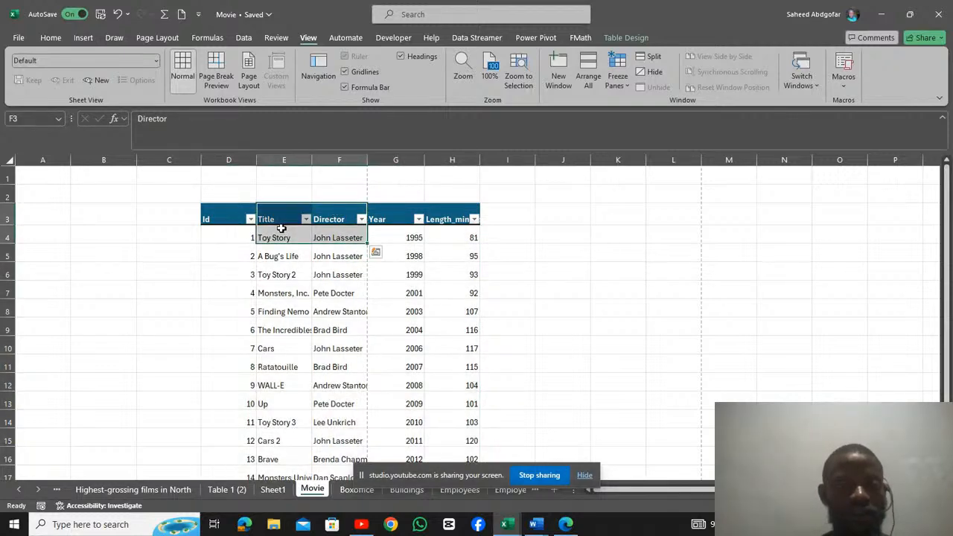
pyautogui.click(282, 229)
pyautogui.hotkey('ctrl', 'a')
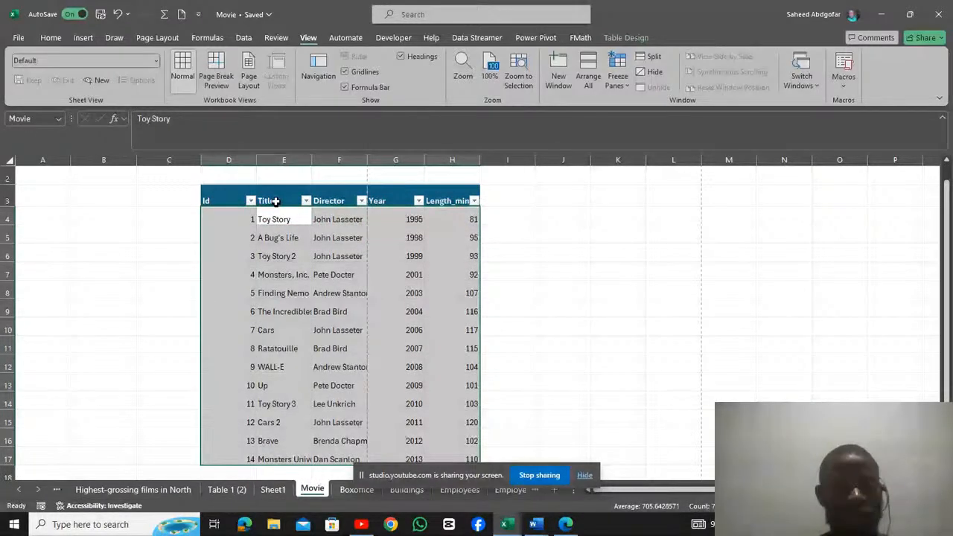
pyautogui.moveTo(276, 188); pyautogui.dragTo(142, 235)
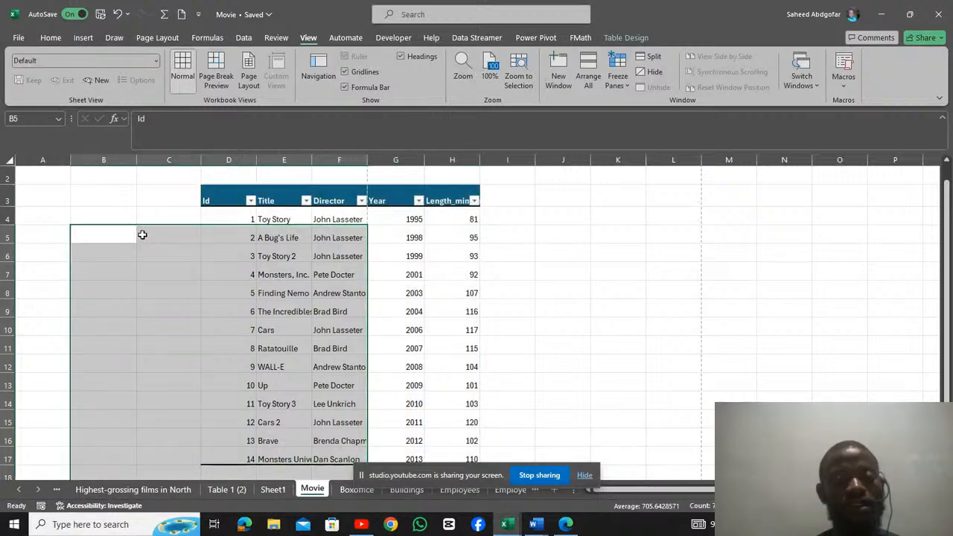
# Display the sheet in Page Layout view and narrow the table's Id column to fit its short numbers.
pyautogui.click(250, 84)
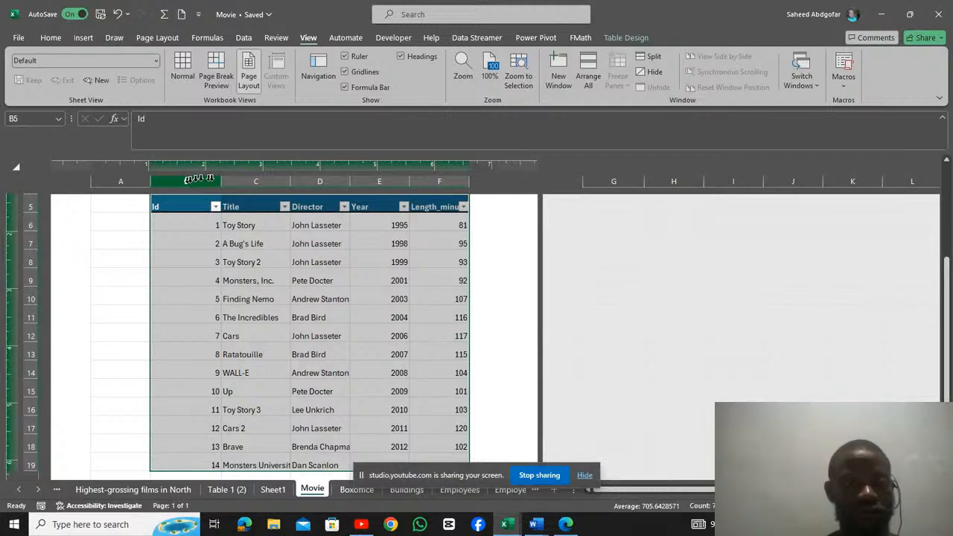
pyautogui.moveTo(222, 181); pyautogui.dragTo(181, 180)
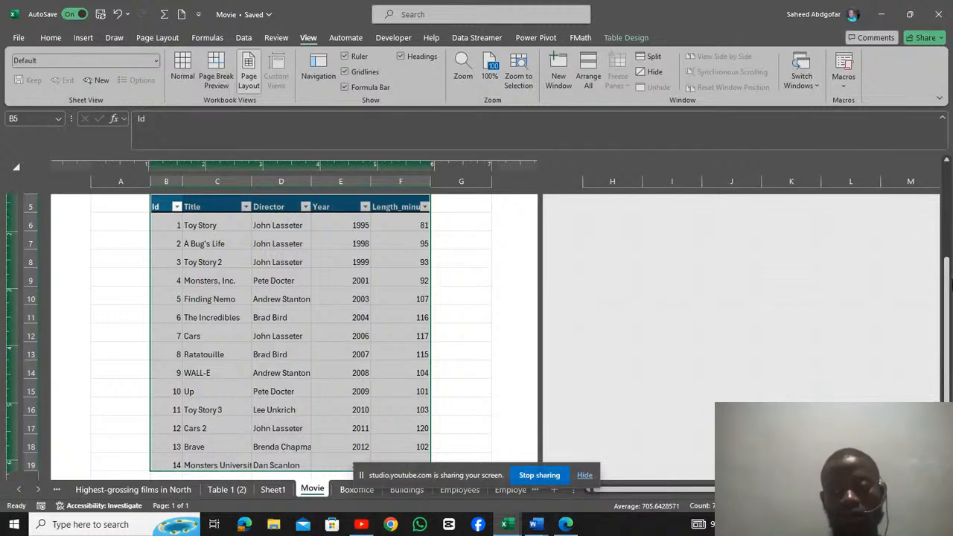
# Replace the centre page header text with "LIST OF ITEMS" and leave header editing.
pyautogui.scroll(3, 945, 282)
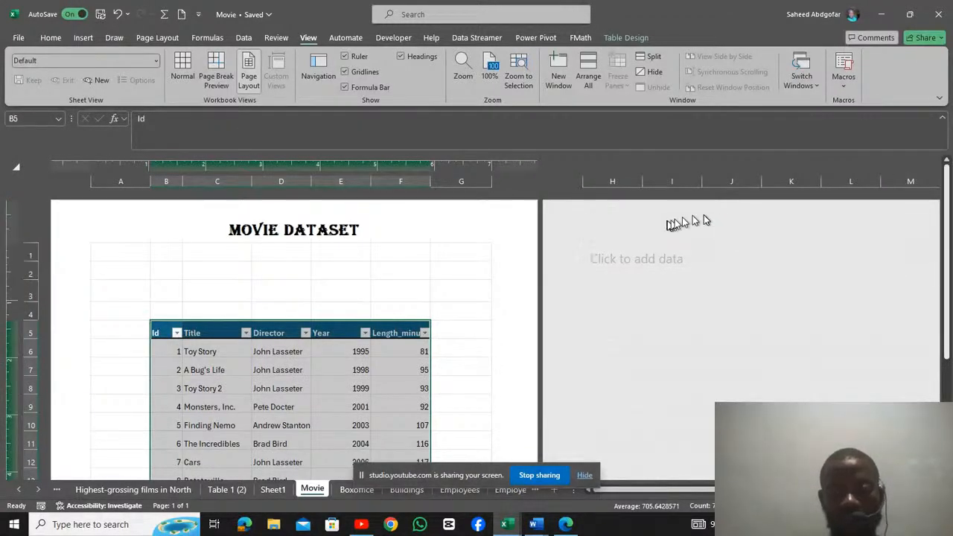
pyautogui.click(760, 223)
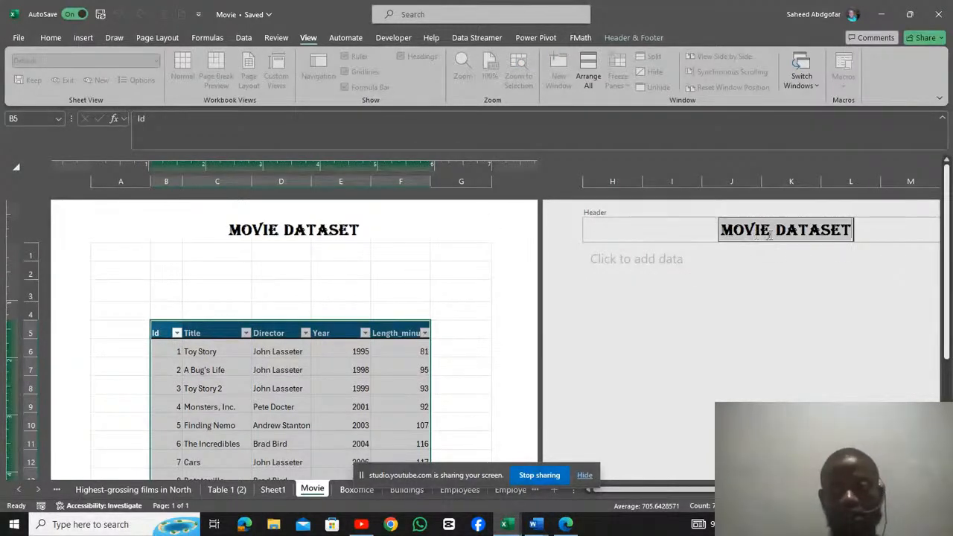
pyautogui.press('Delete')
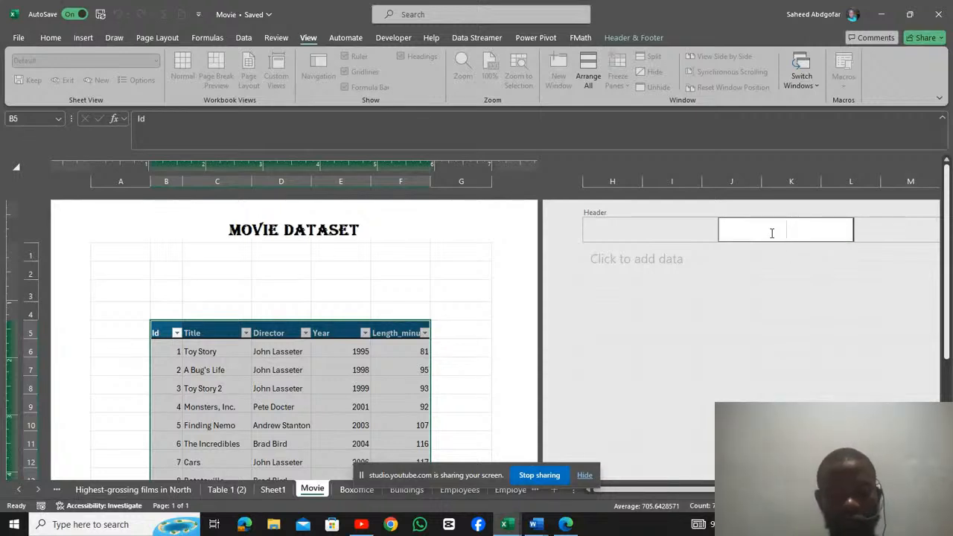
pyautogui.write('LIST')
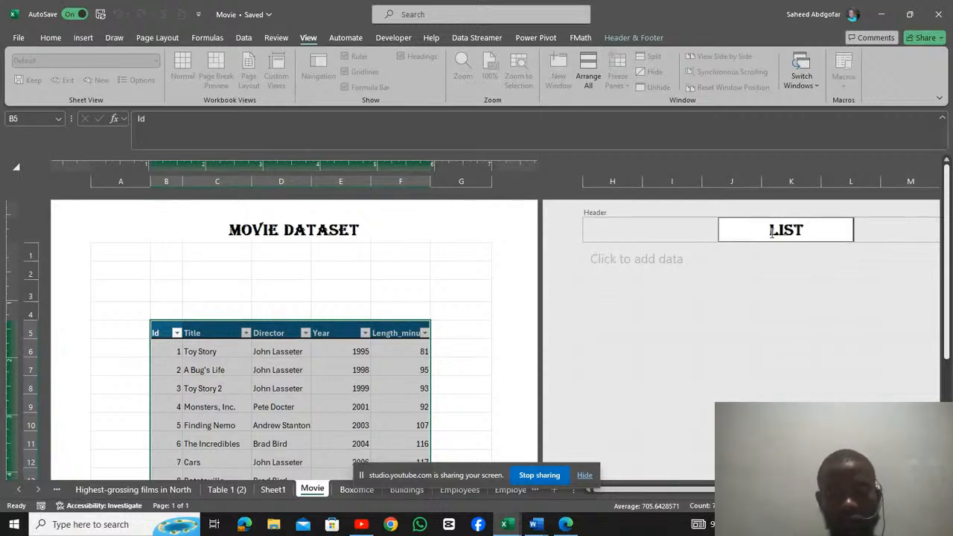
pyautogui.write(' OF ')
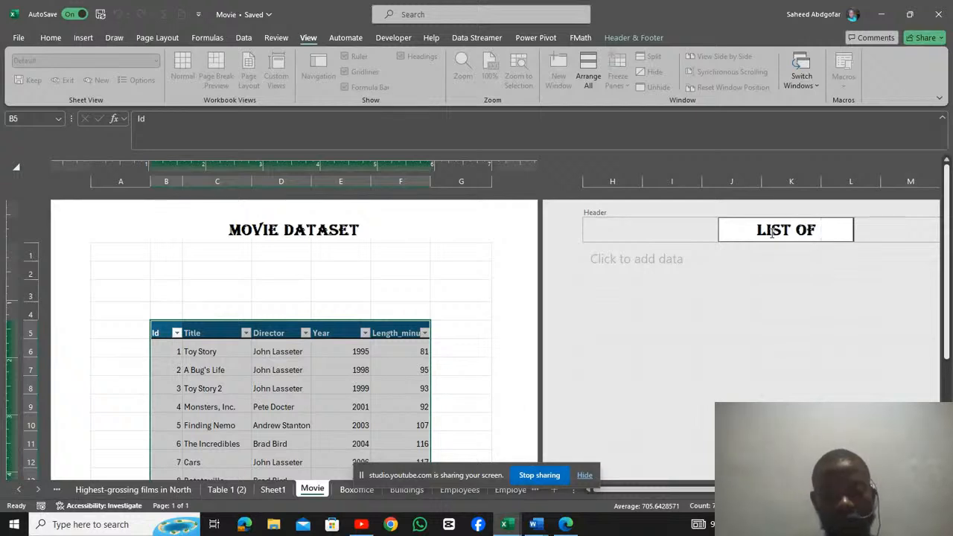
pyautogui.write('ITEMS')
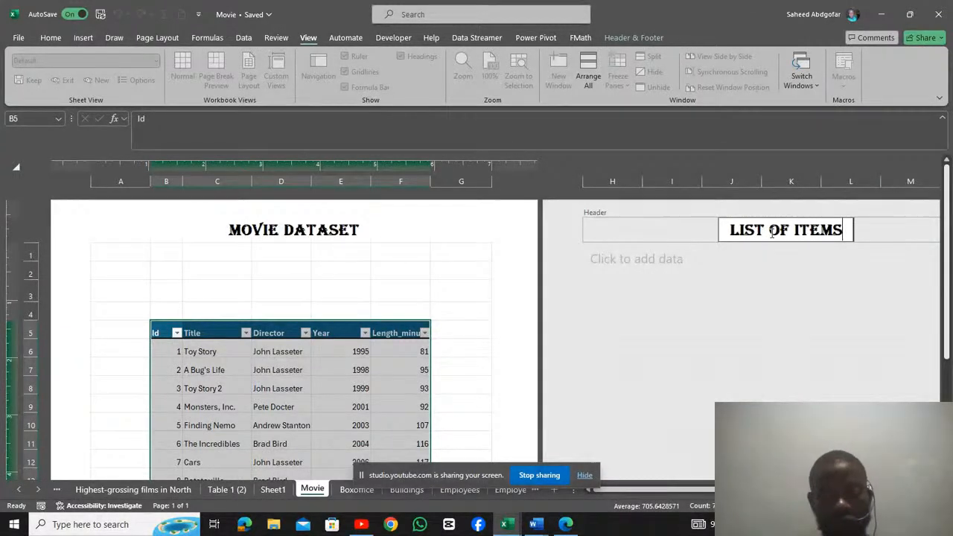
pyautogui.press('Return')
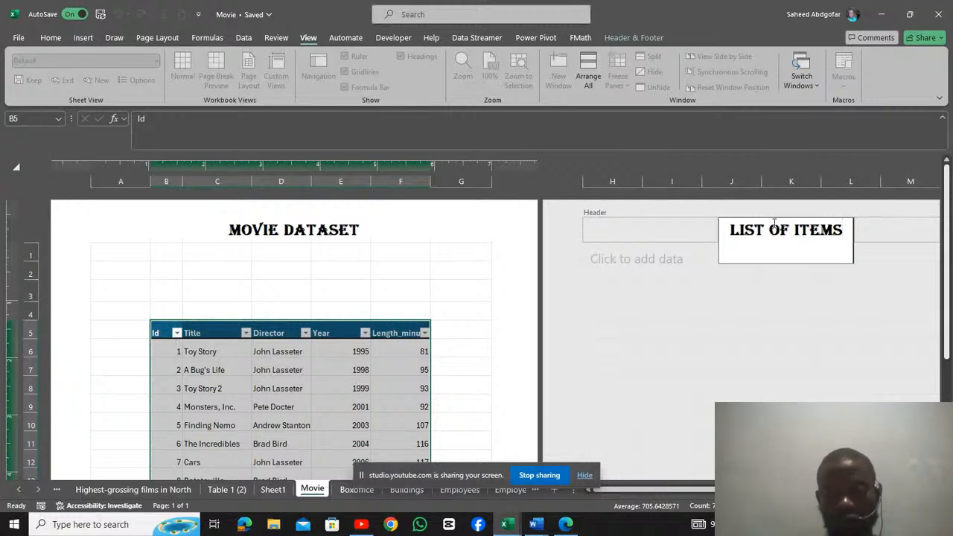
pyautogui.click(757, 309)
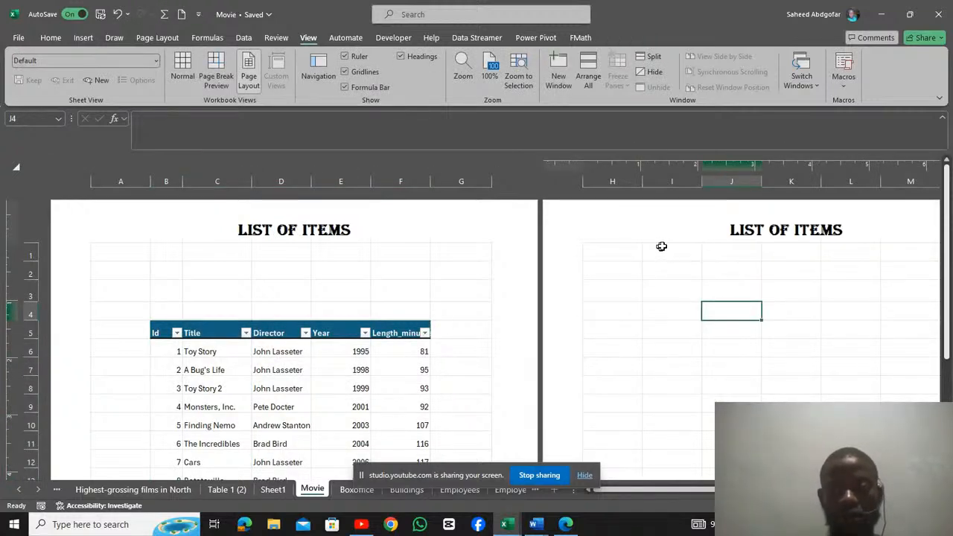
# Replace the centre page header text with "MOVIE DATASET" and leave header editing.
pyautogui.click(316, 231)
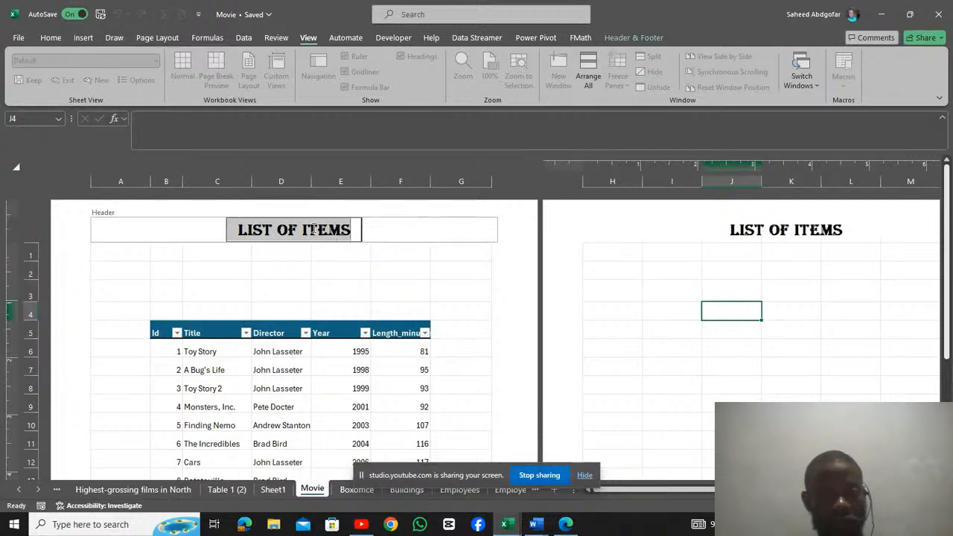
pyautogui.write('M')
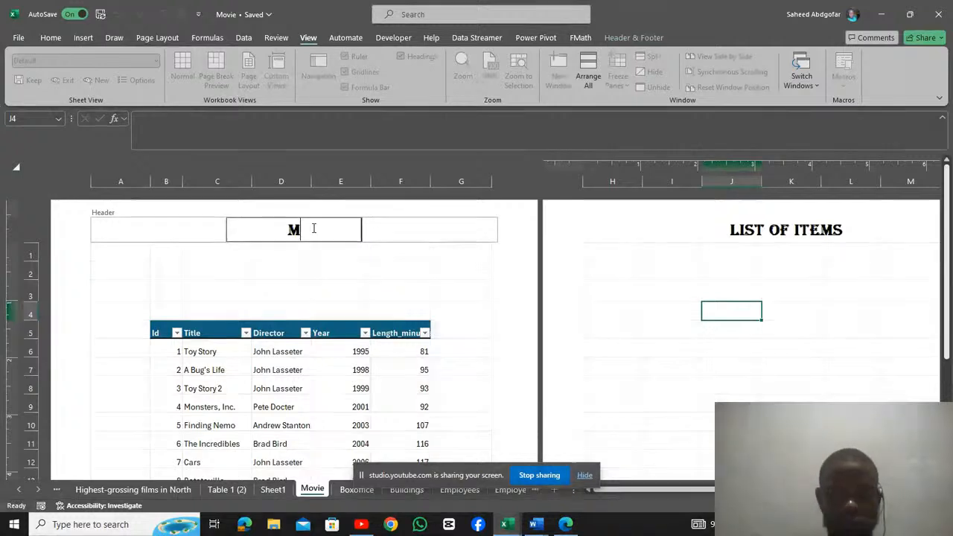
pyautogui.write('OVIE ')
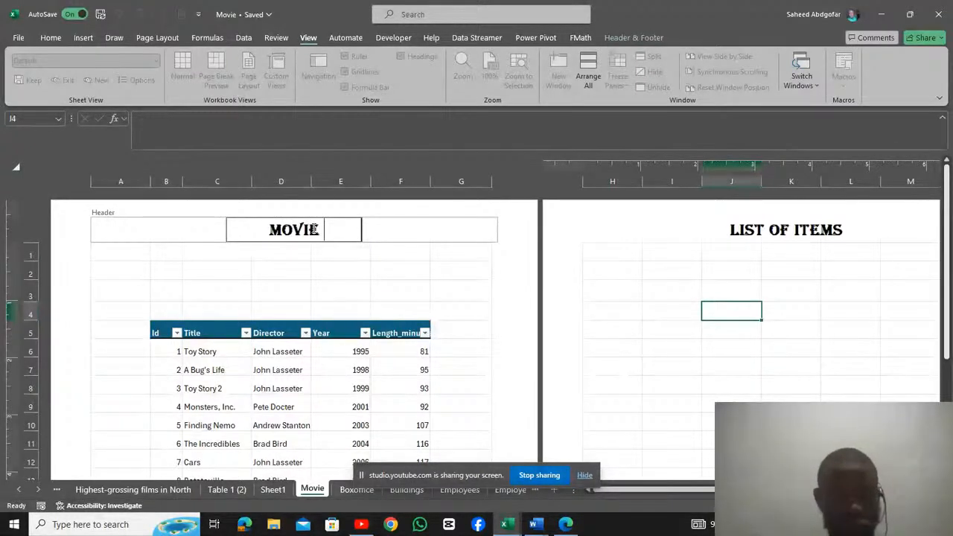
pyautogui.write('DATA')
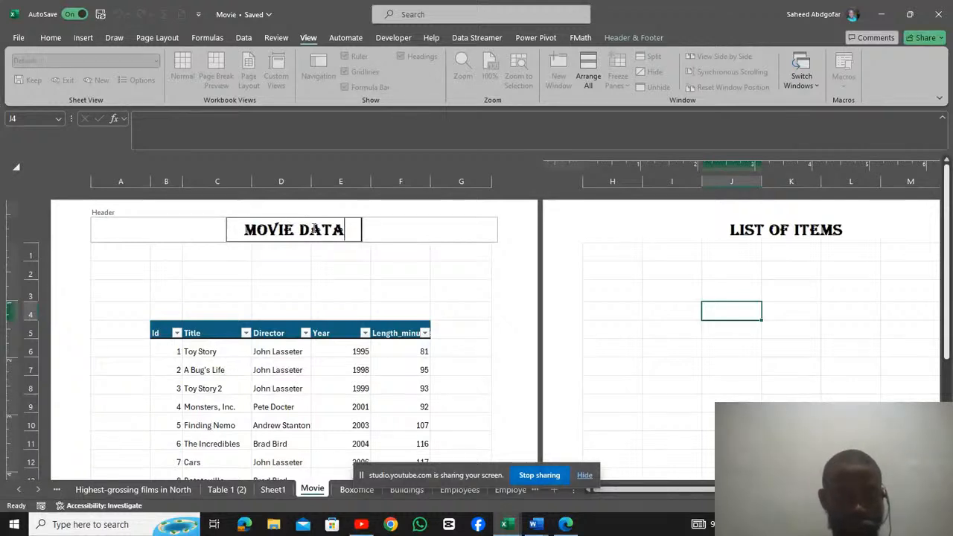
pyautogui.write('SET')
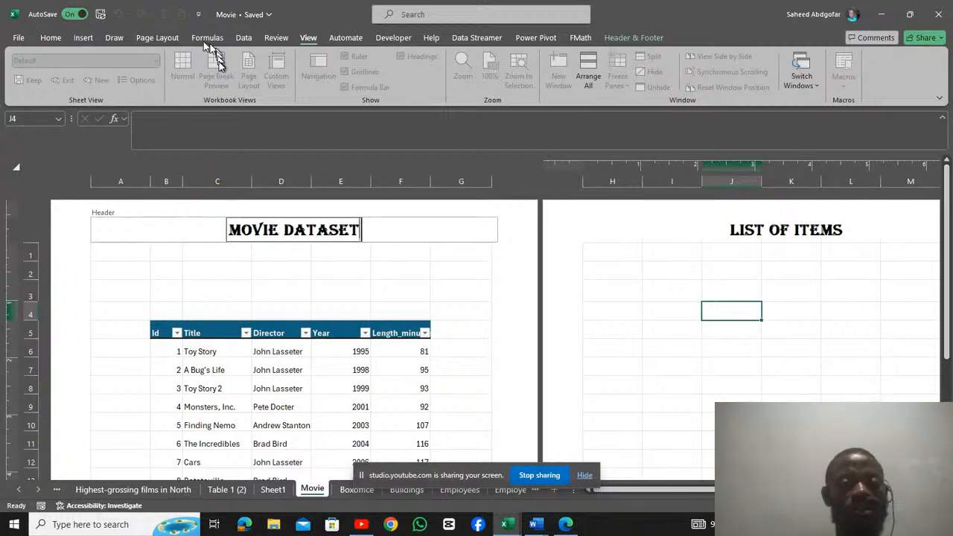
pyautogui.click(267, 271)
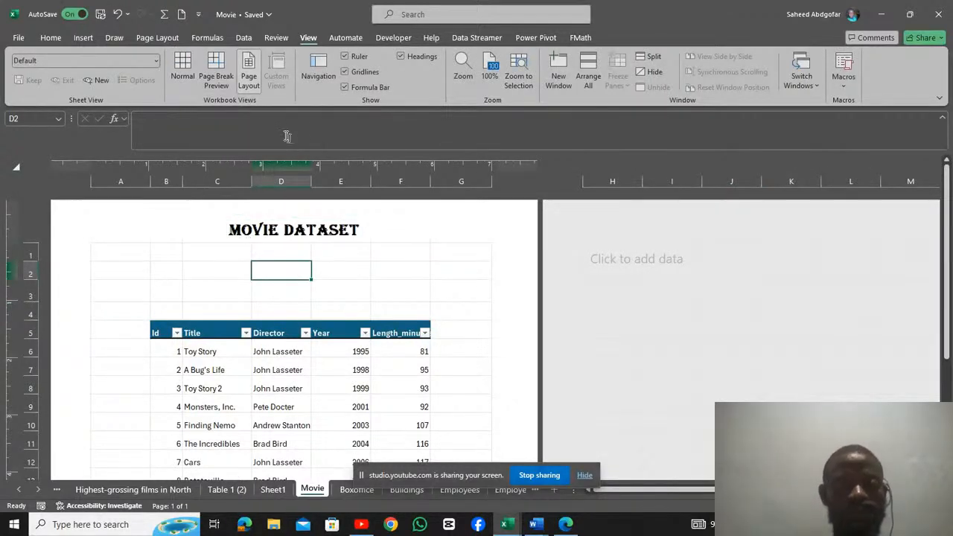
# In Page Break Preview, extend the print area across to column J and down past row 22, and return to Normal view.
pyautogui.click(217, 72)
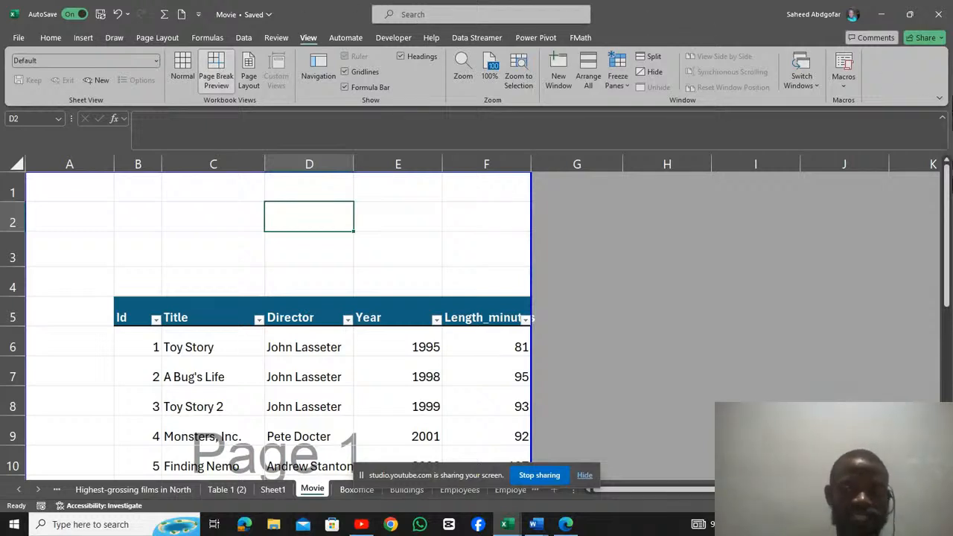
pyautogui.moveTo(947, 215); pyautogui.dragTo(947, 223)
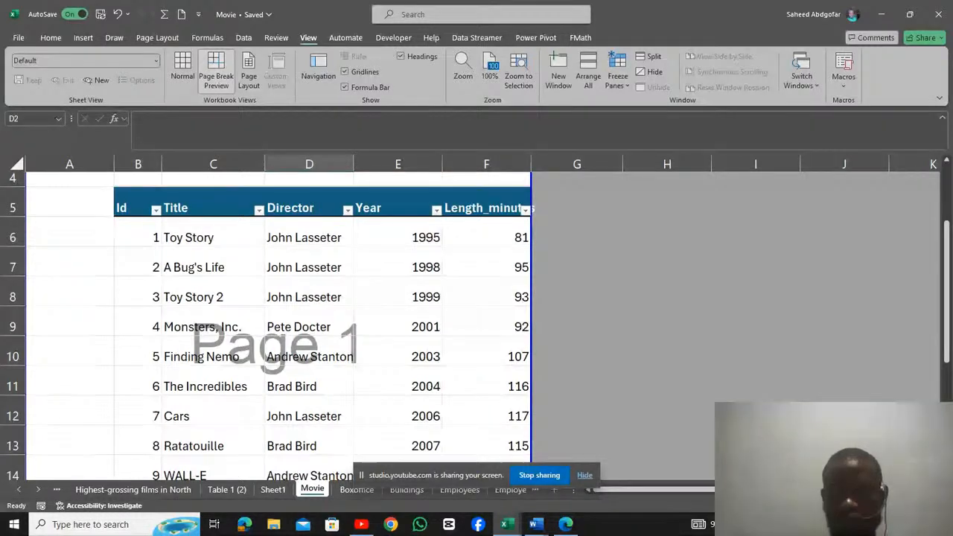
pyautogui.scroll(-3, 476, 320)
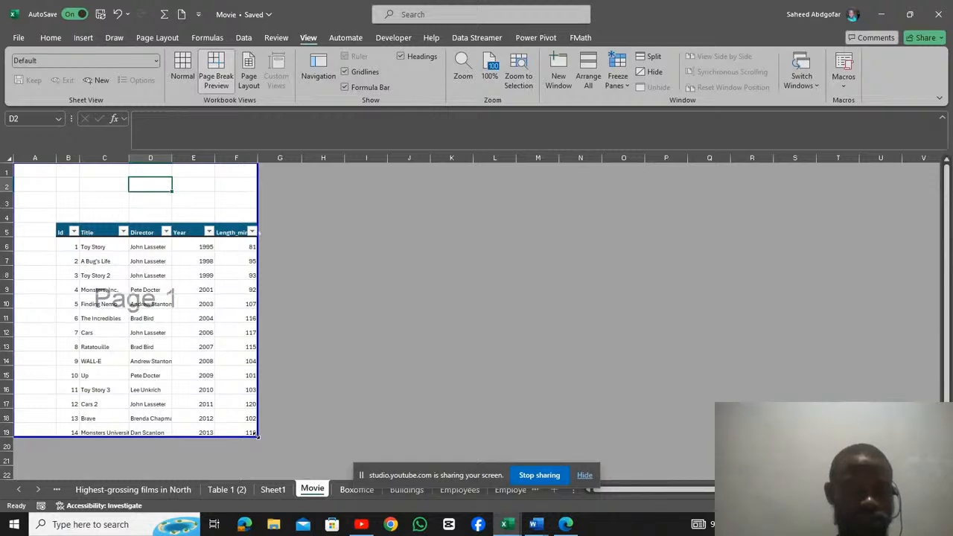
pyautogui.moveTo(255, 353); pyautogui.dragTo(444, 343)
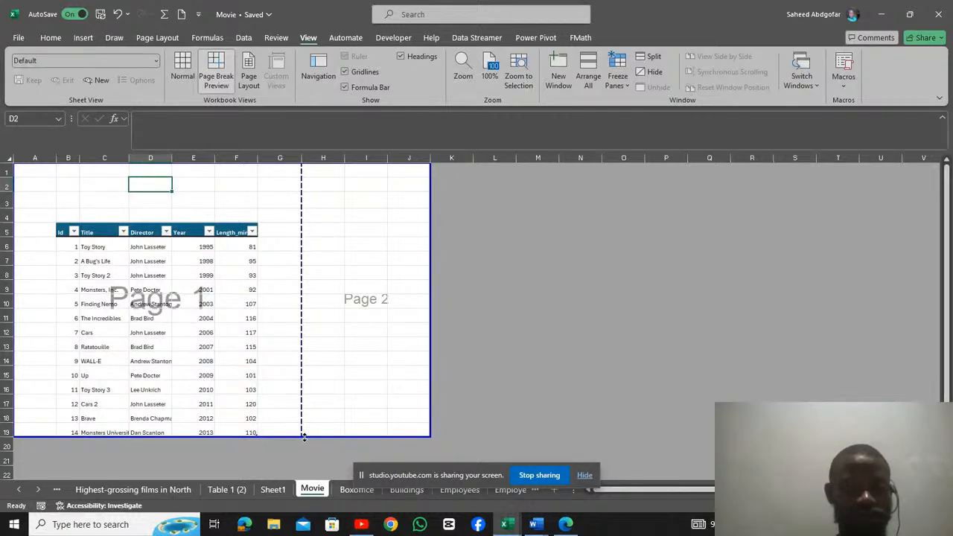
pyautogui.moveTo(304, 437); pyautogui.dragTo(306, 481)
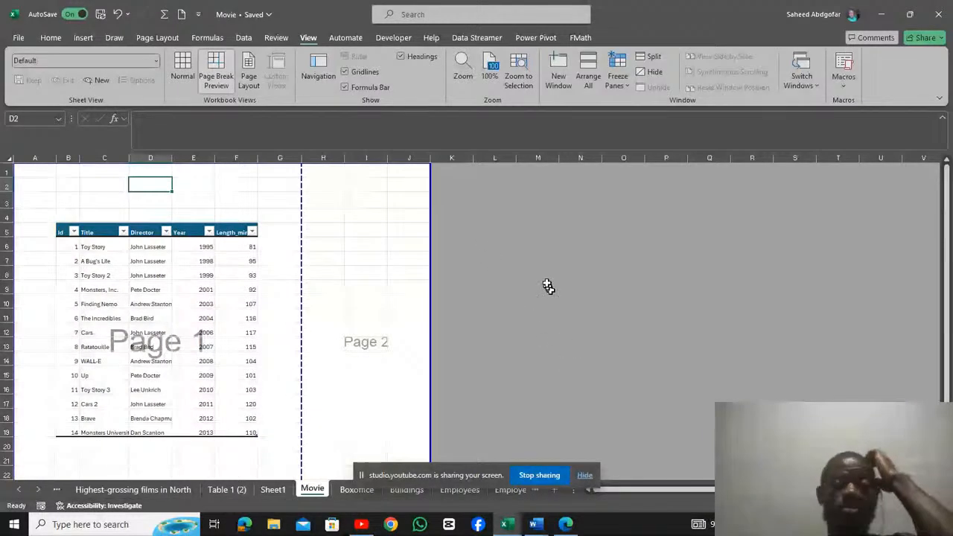
pyautogui.click(183, 69)
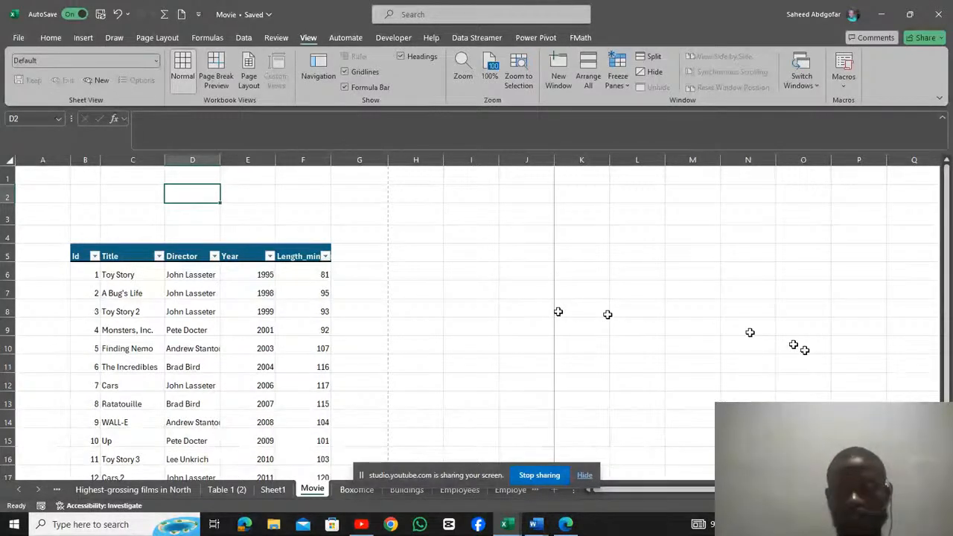
# Set the print scope to Print Active Sheets, check the Movie sheet's preview, and return to the worksheet.
pyautogui.click(948, 329)
pyautogui.moveTo(949, 328); pyautogui.dragTo(949, 333)
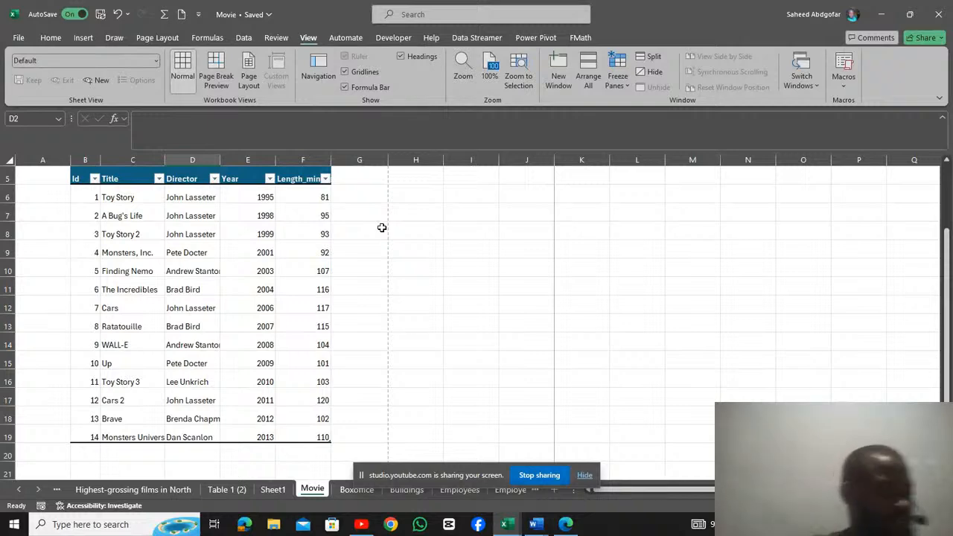
pyautogui.click(19, 38)
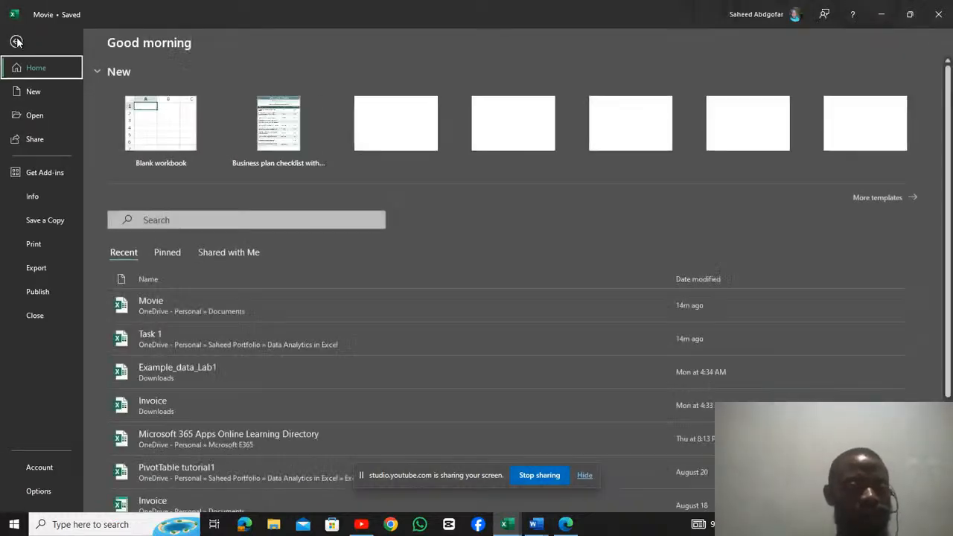
pyautogui.click(35, 243)
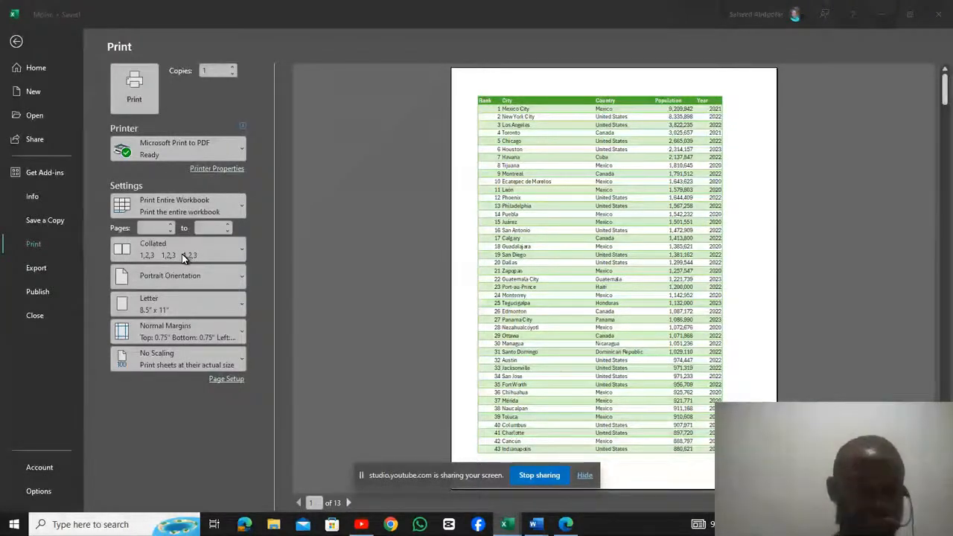
pyautogui.click(241, 204)
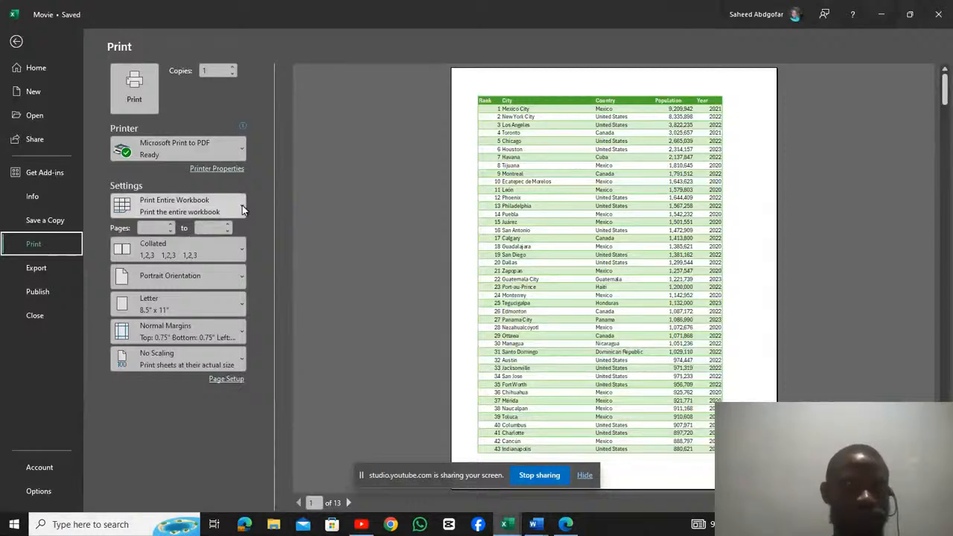
pyautogui.click(242, 205)
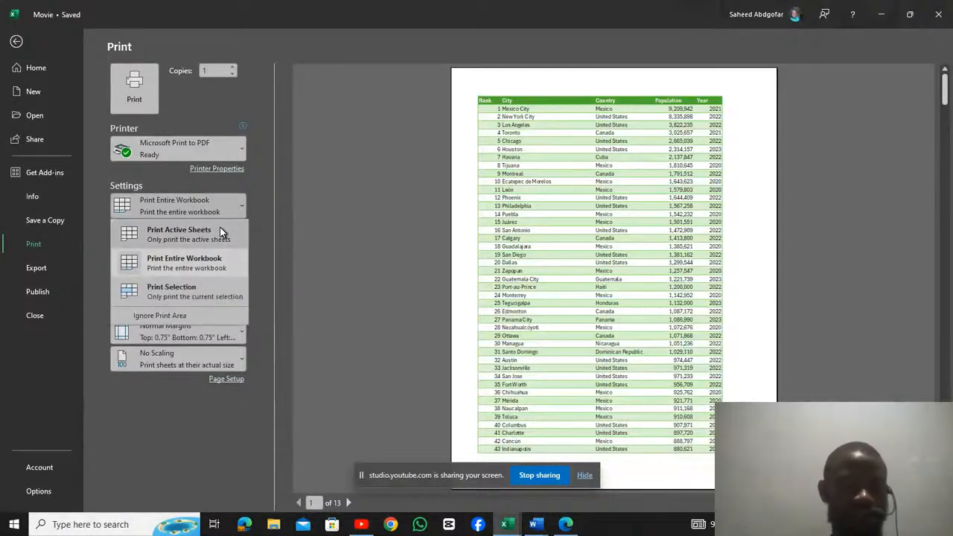
pyautogui.click(221, 233)
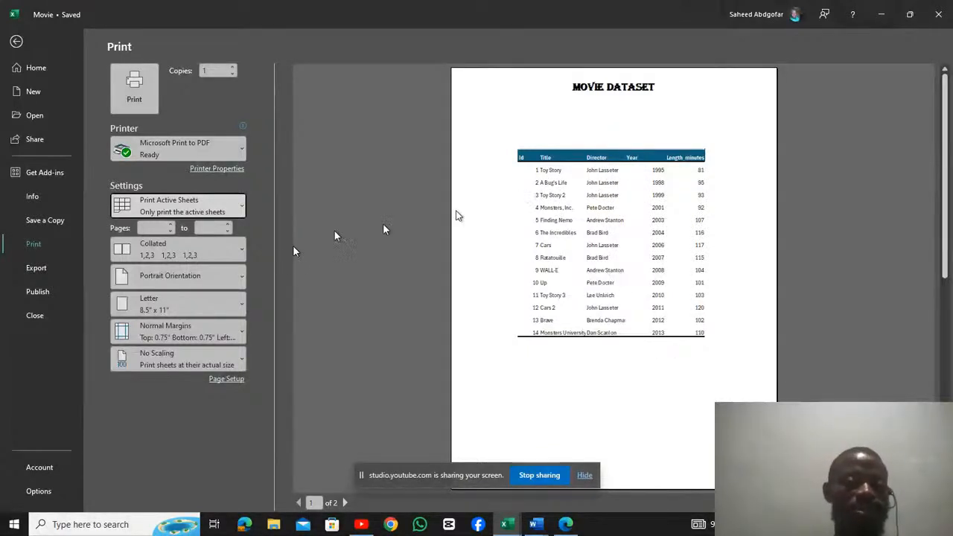
pyautogui.click(238, 206)
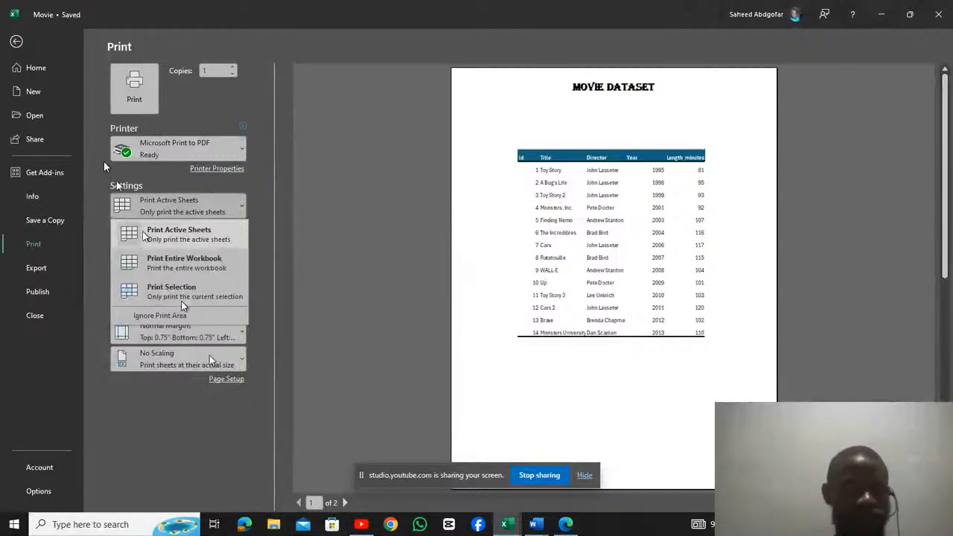
pyautogui.click(16, 43)
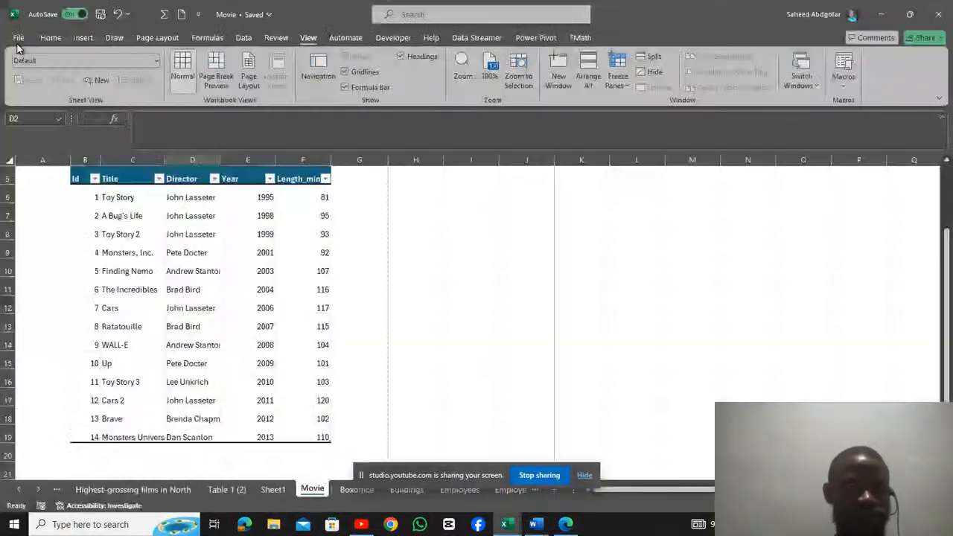
# Copy the entire Movie table with its headers and paste copies beside it at cells G5 and L5.
pyautogui.click(268, 234)
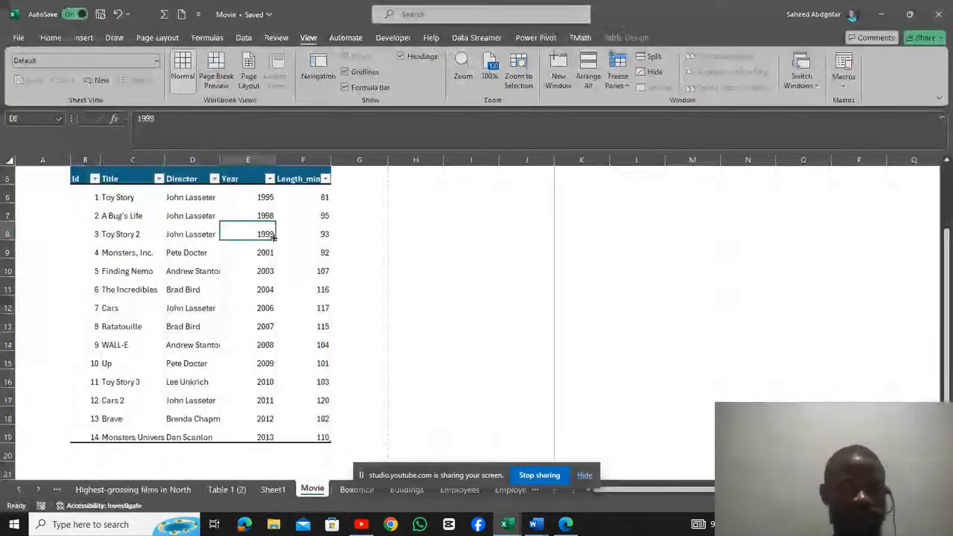
pyautogui.click(118, 172)
pyautogui.hotkey('ctrl', 'a')
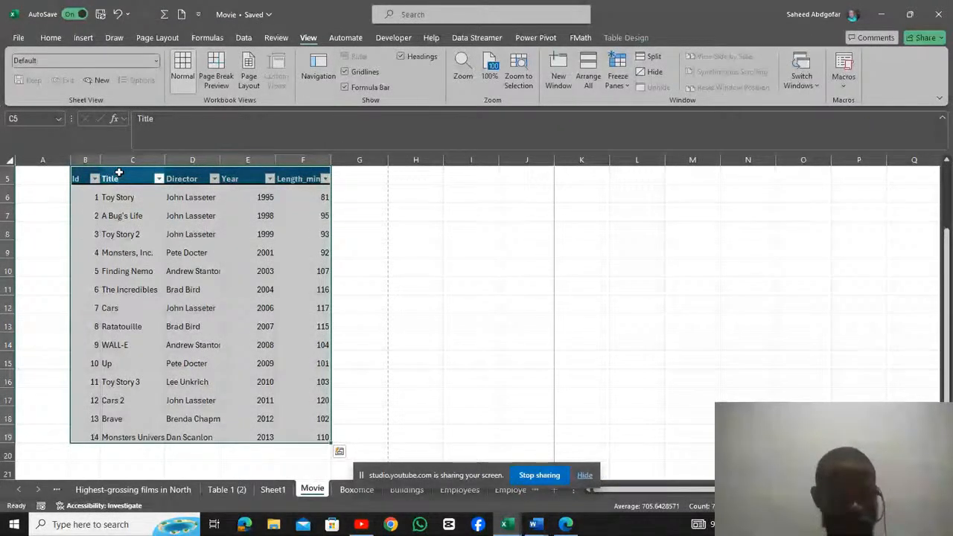
pyautogui.hotkey('ctrl', 'c')
pyautogui.click(368, 176)
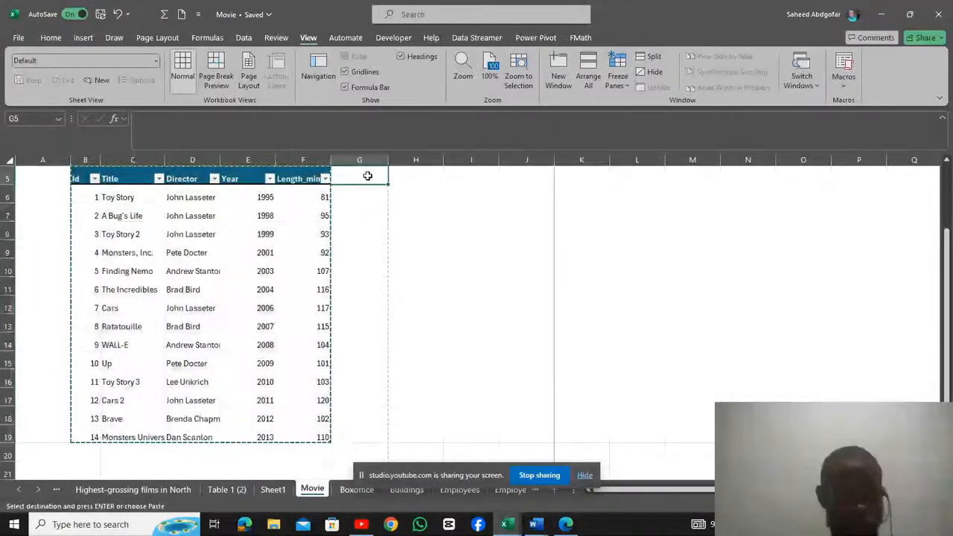
pyautogui.hotkey('ctrl', 'v')
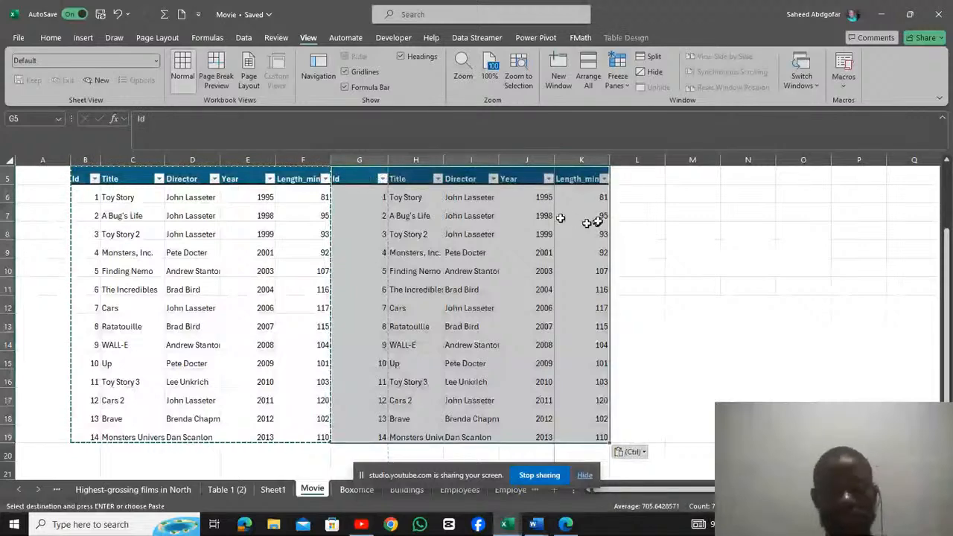
pyautogui.click(638, 179)
pyautogui.hotkey('ctrl', 'v')
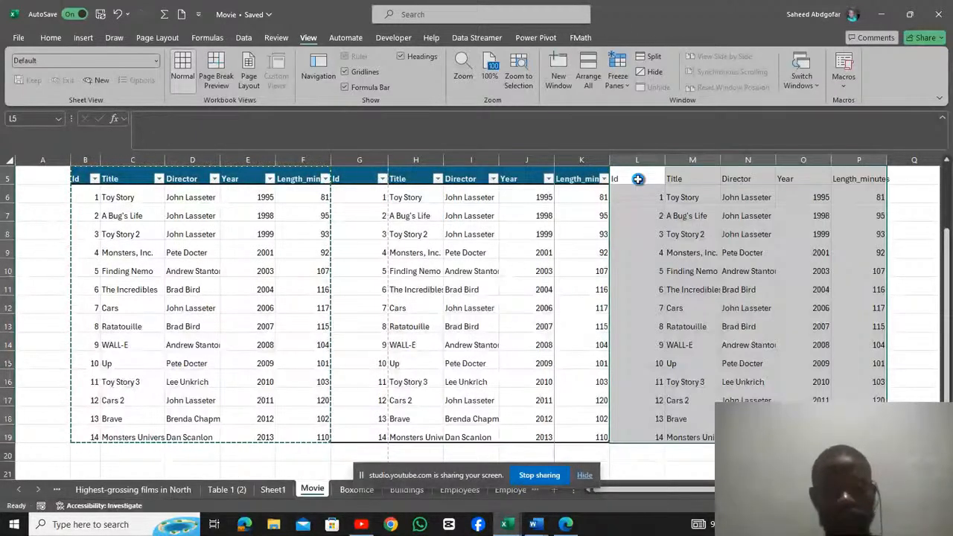
# Paste three more copies of the Movie table below the first row of tables, at cells B20, G20 and L20.
pyautogui.click(91, 456)
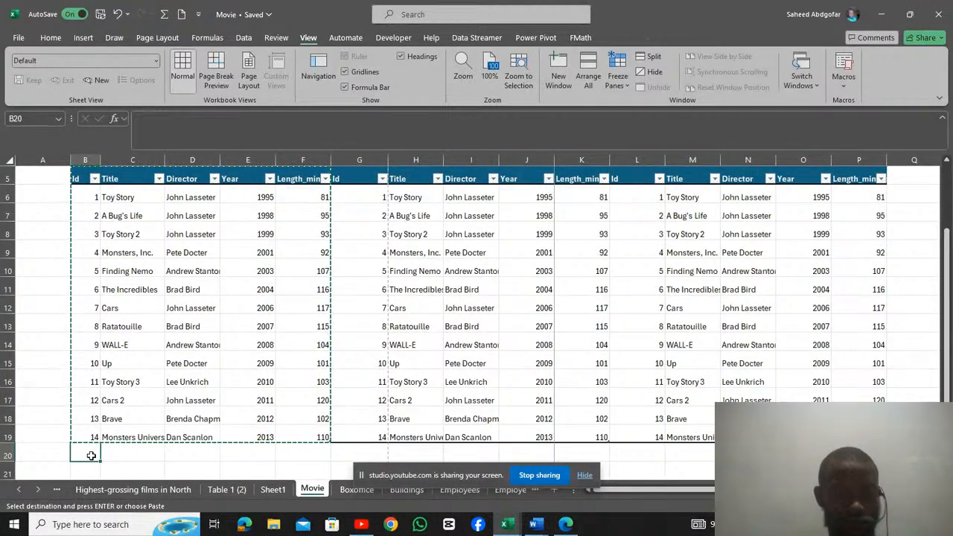
pyautogui.hotkey('ctrl', 'v')
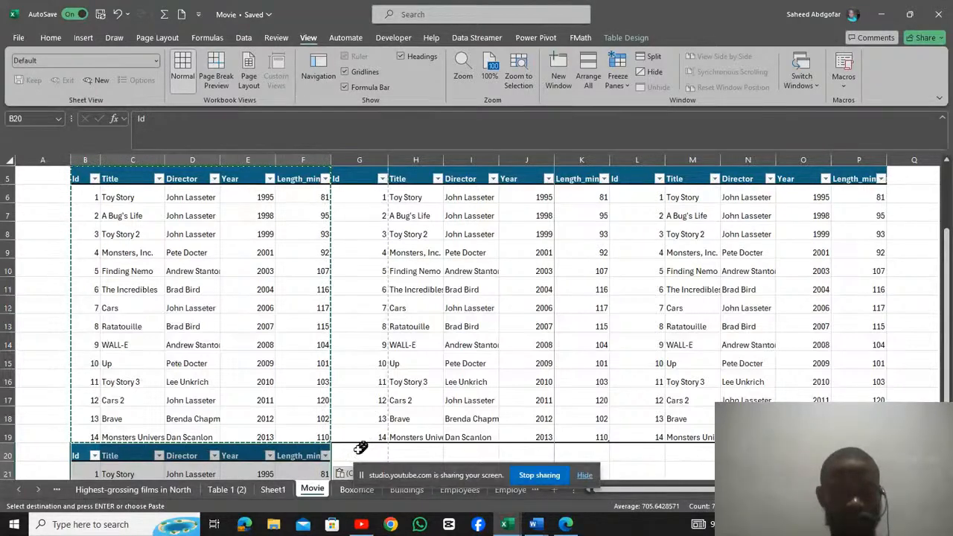
pyautogui.click(358, 449)
pyautogui.hotkey('ctrl', 'v')
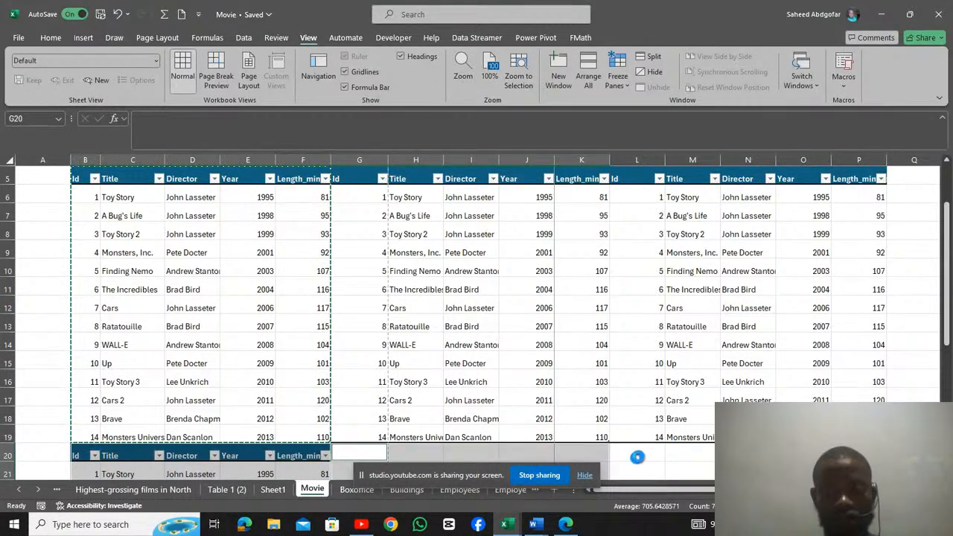
pyautogui.click(621, 454)
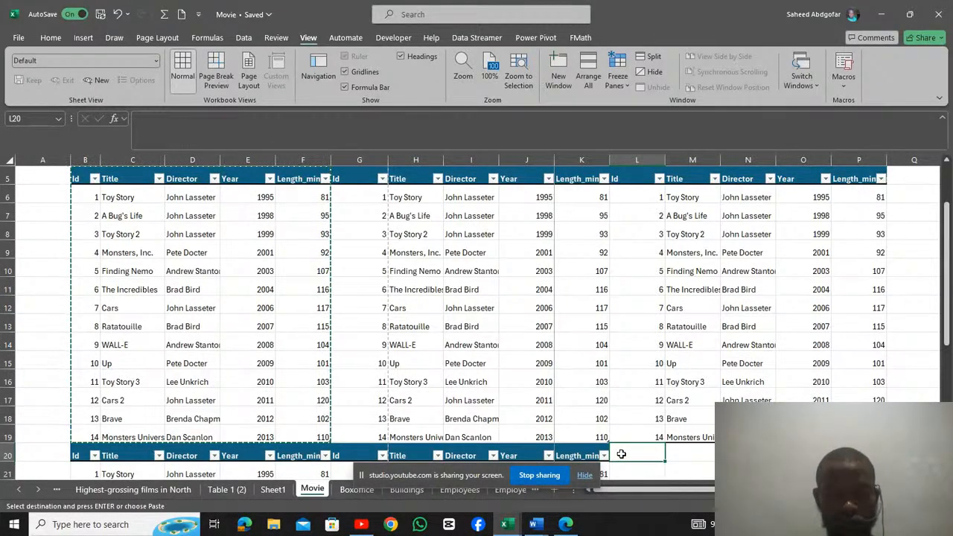
pyautogui.hotkey('ctrl', 'v')
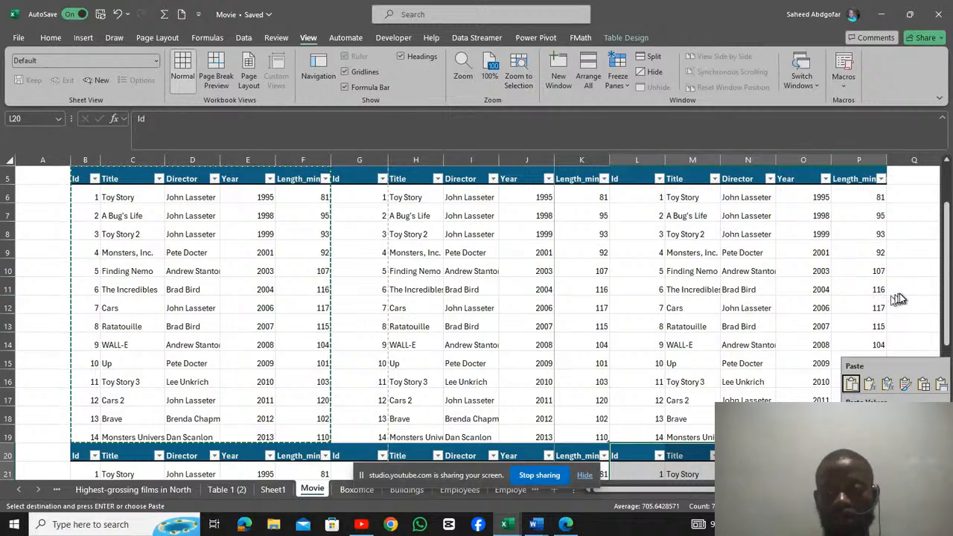
# Preview the enlarged Movie sheet for printing and set the printout to ignore the print area.
pyautogui.click(18, 39)
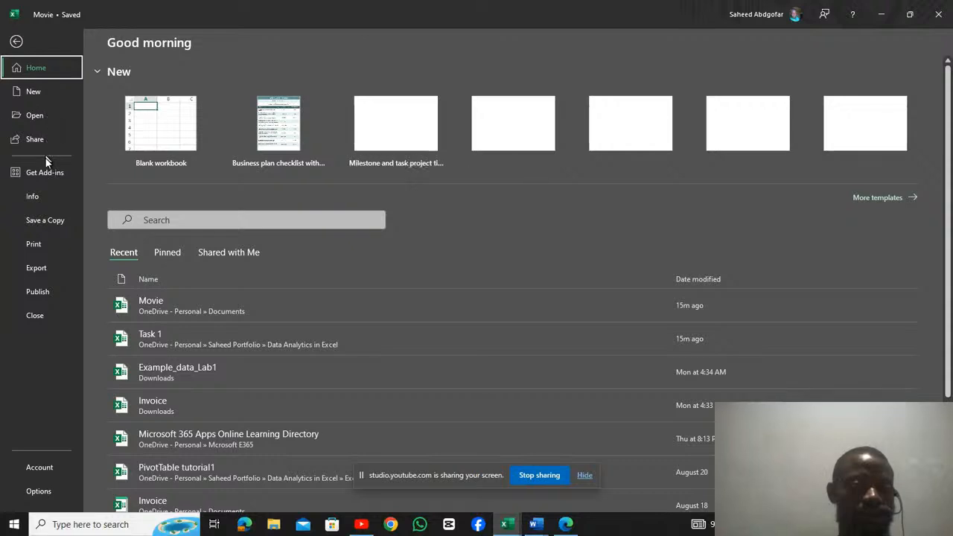
pyautogui.click(42, 245)
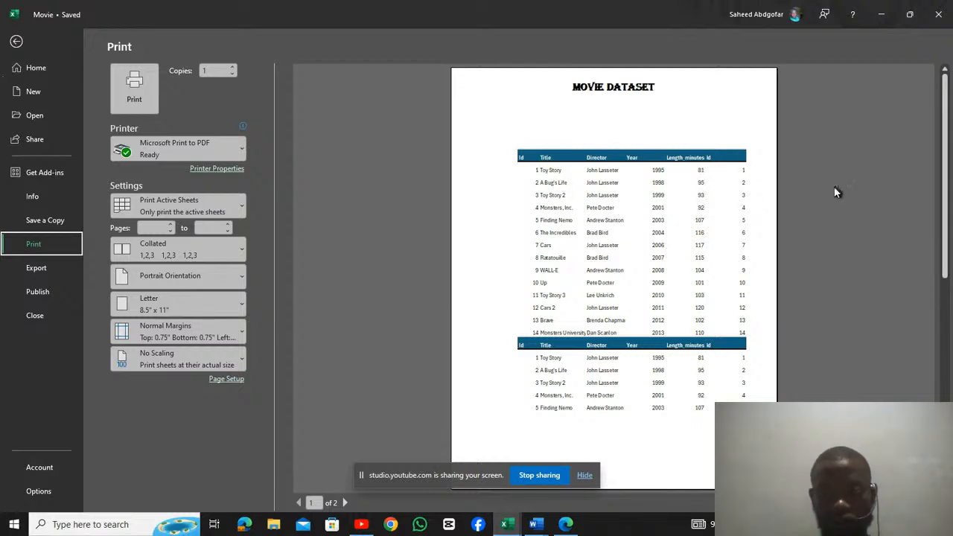
pyautogui.click(239, 206)
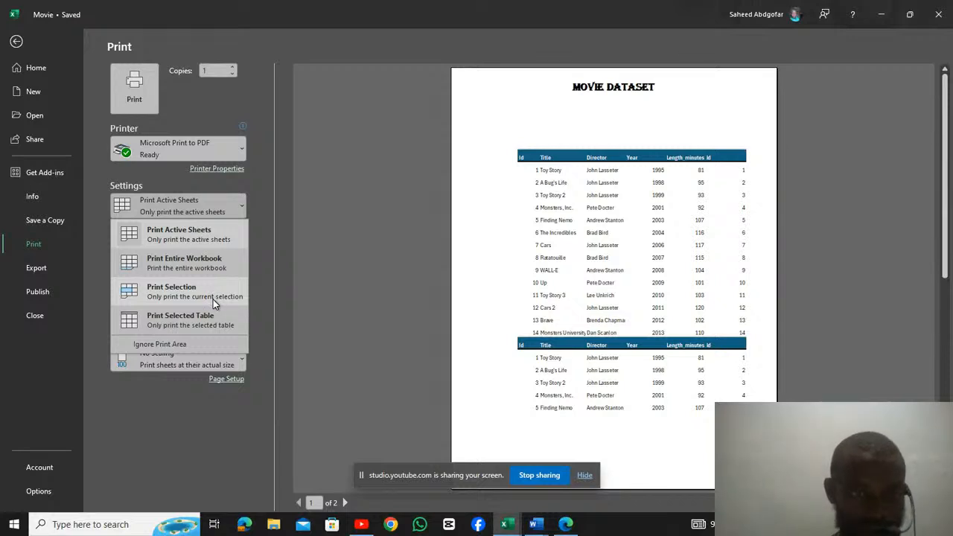
pyautogui.click(211, 345)
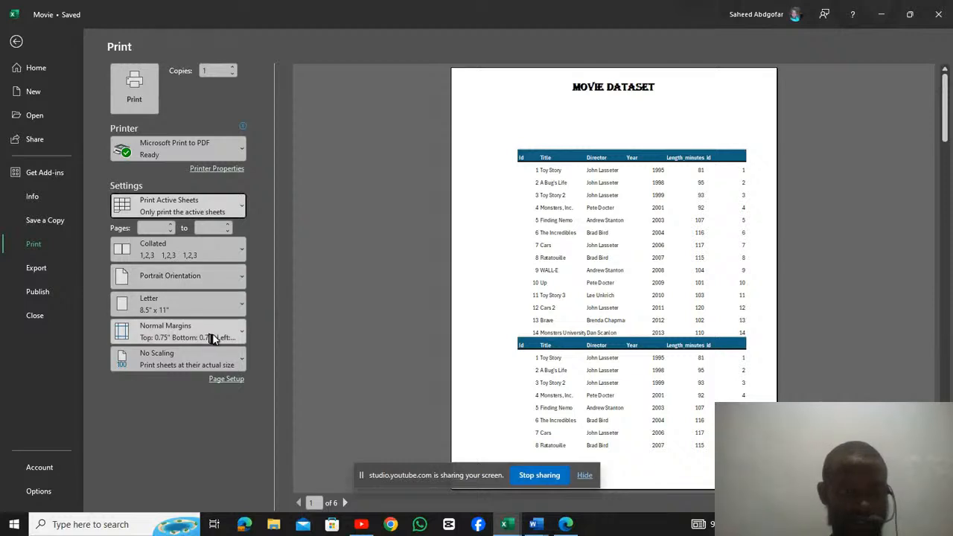
# Set the print scaling to Fit Sheet on One Page and the margins to Narrow.
pyautogui.click(213, 357)
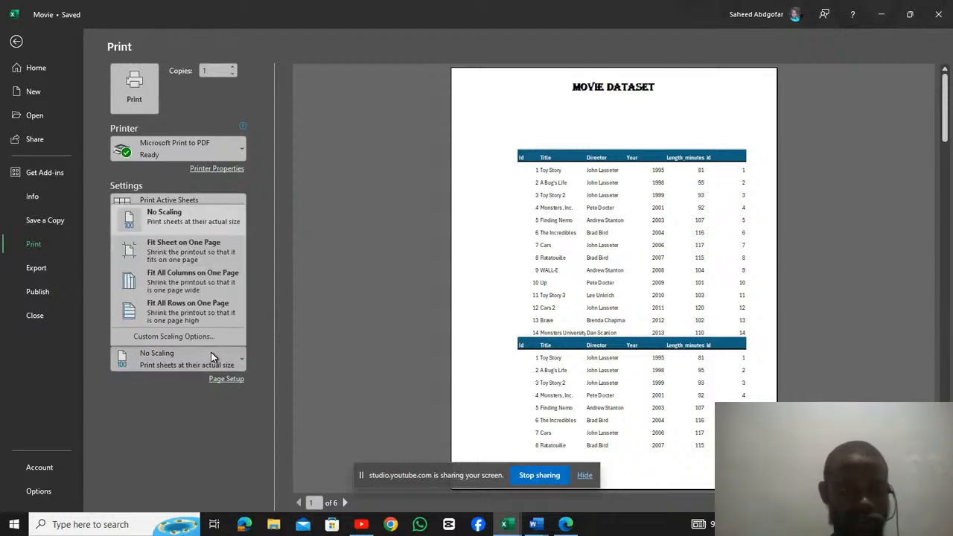
pyautogui.click(189, 251)
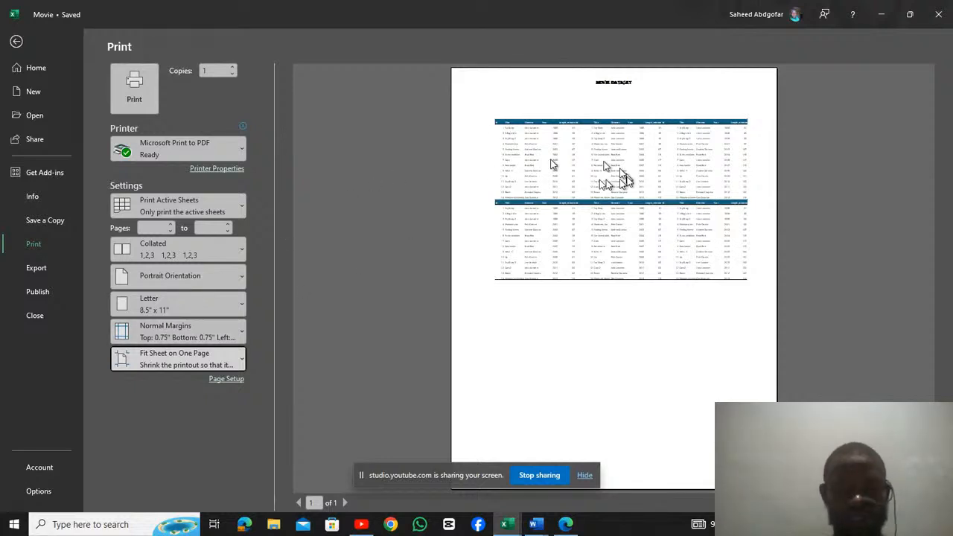
pyautogui.click(240, 332)
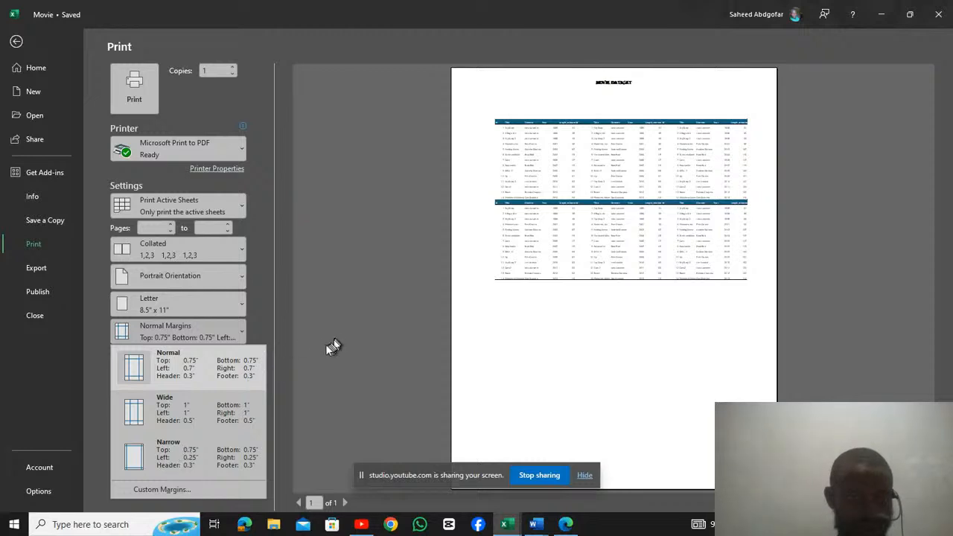
pyautogui.click(192, 460)
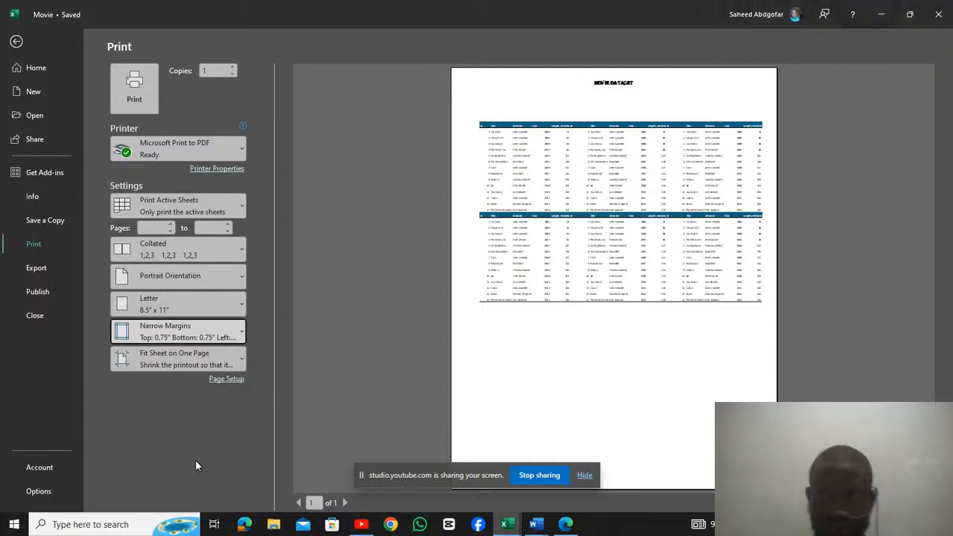
# Switch the print margins to Normal to compare the preview, and reapply Narrow margins.
pyautogui.click(206, 333)
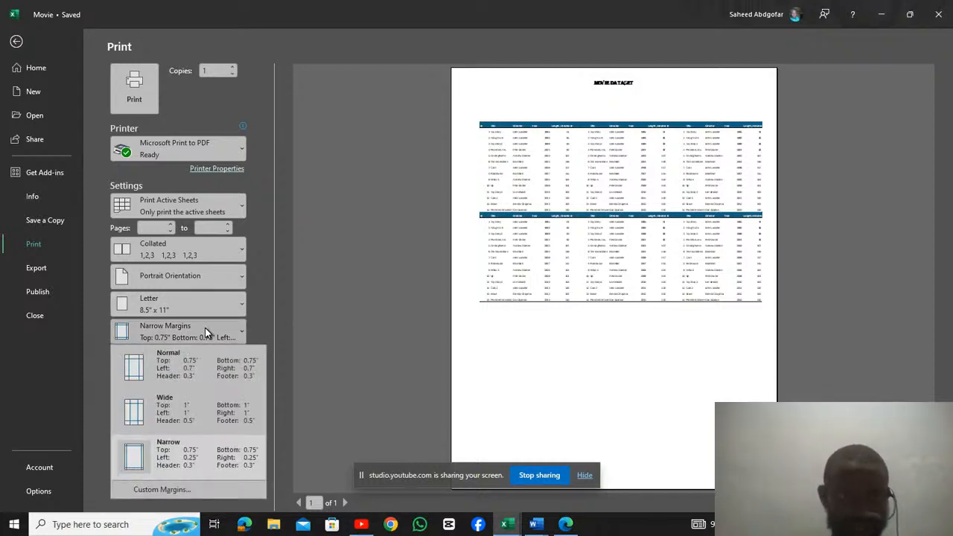
pyautogui.click(194, 371)
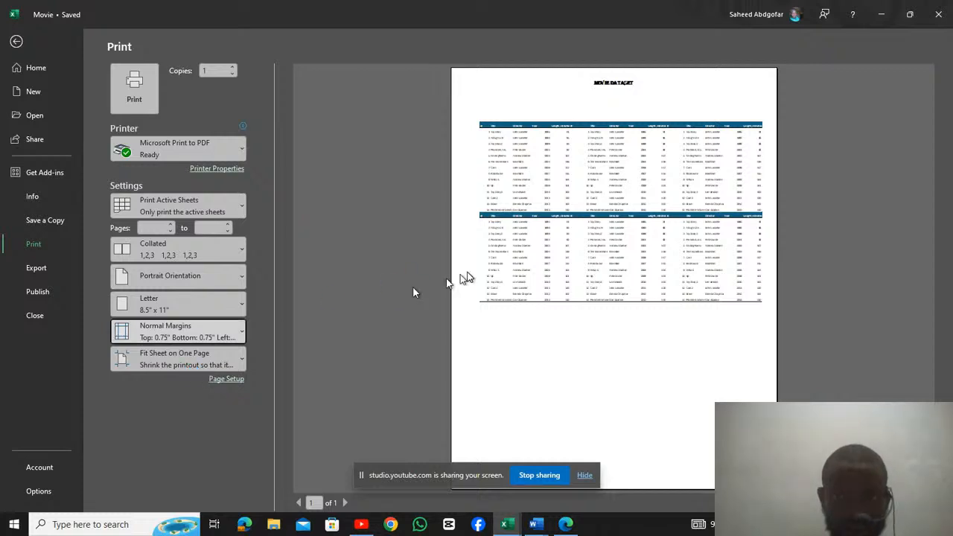
pyautogui.click(147, 327)
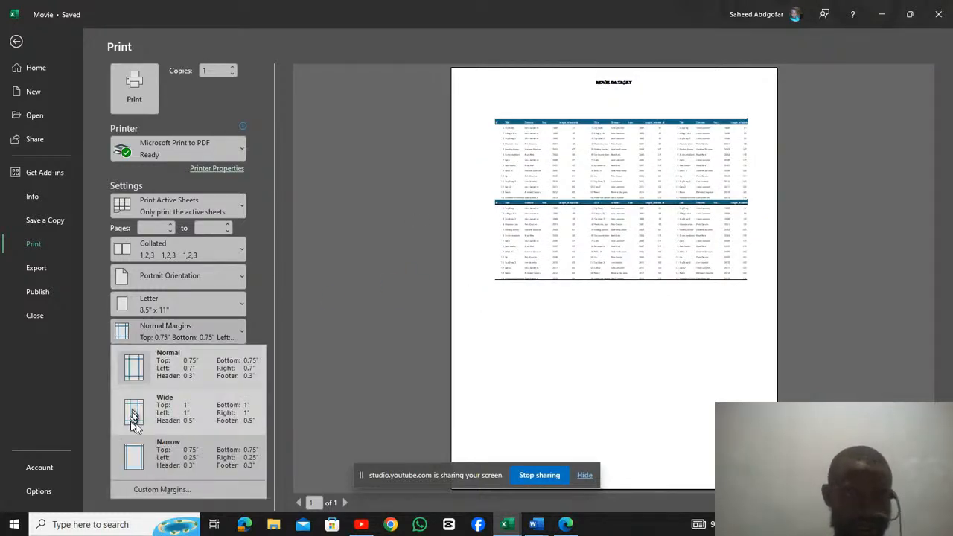
pyautogui.click(146, 456)
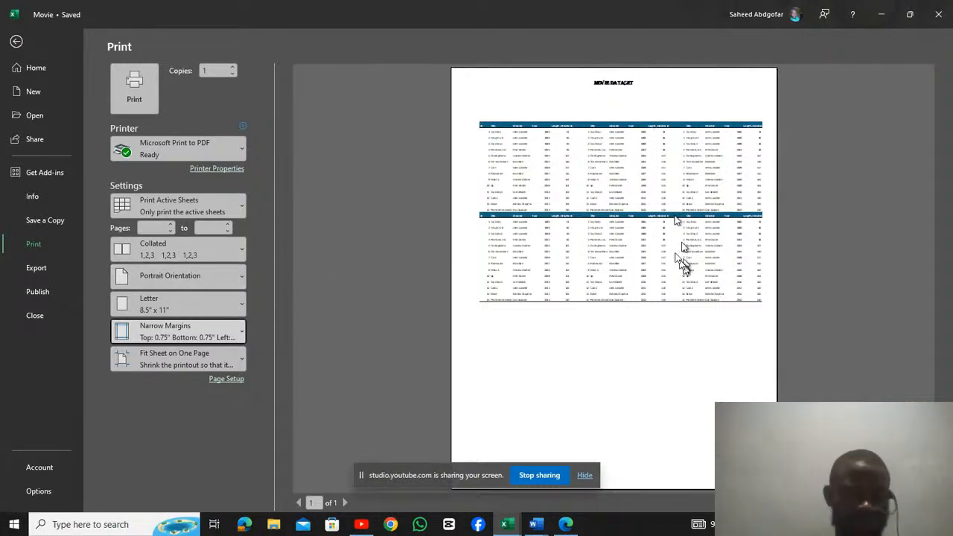
# Set the printout to Landscape Orientation and return to the Movie worksheet.
pyautogui.click(222, 277)
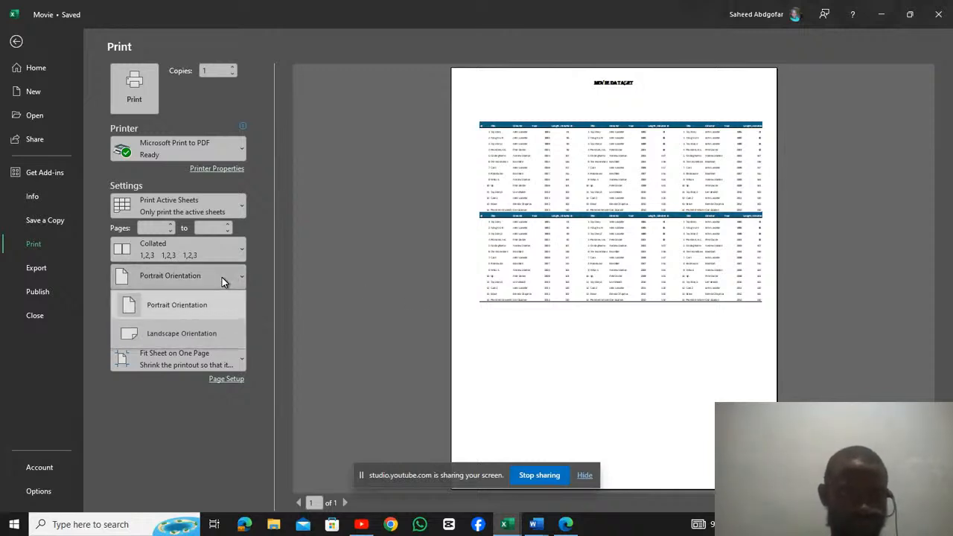
pyautogui.click(190, 334)
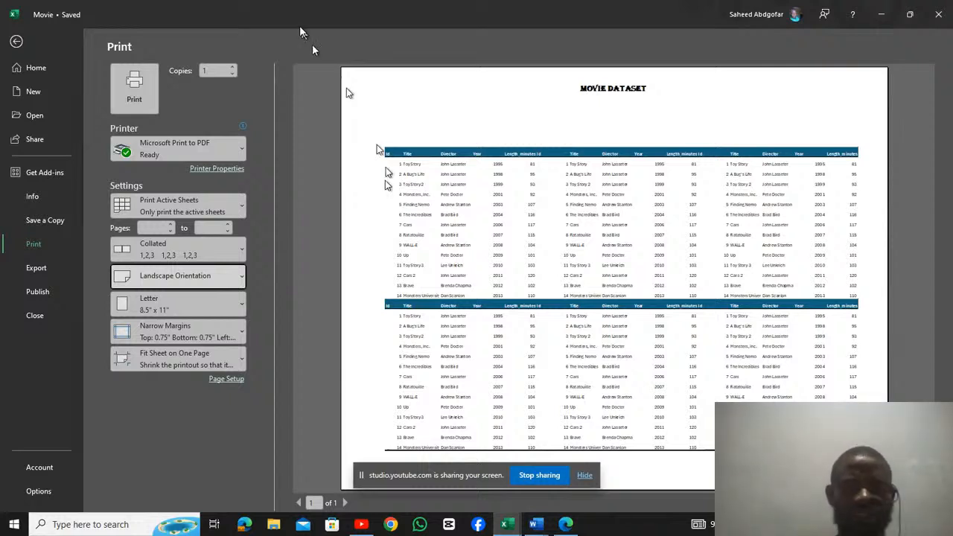
pyautogui.click(17, 41)
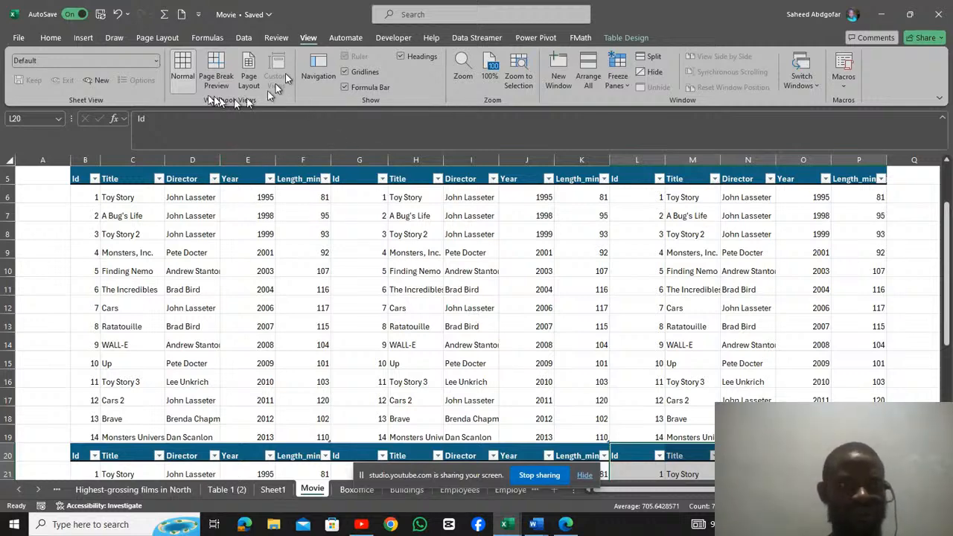
# Display the Movie sheet in Page Layout view.
pyautogui.click(157, 61)
pyautogui.click(144, 77)
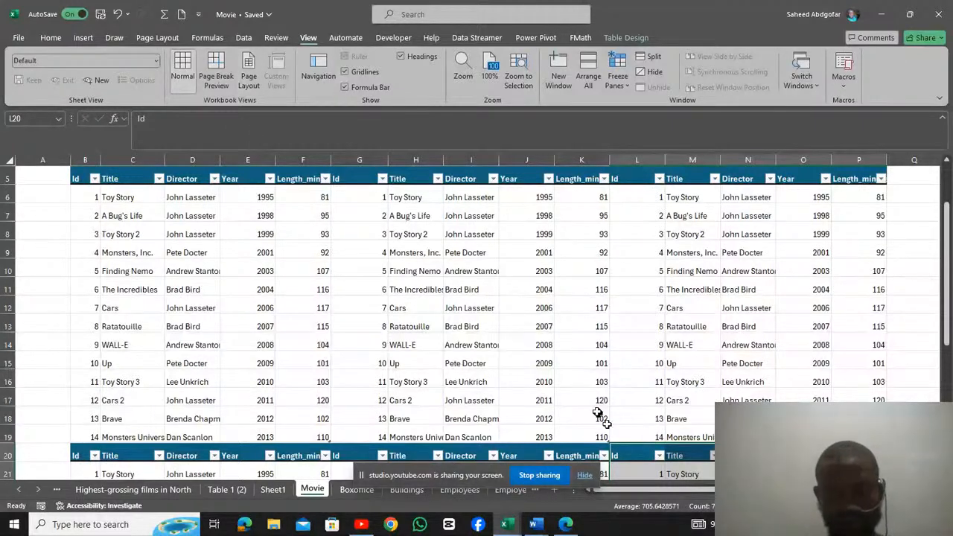
pyautogui.click(251, 69)
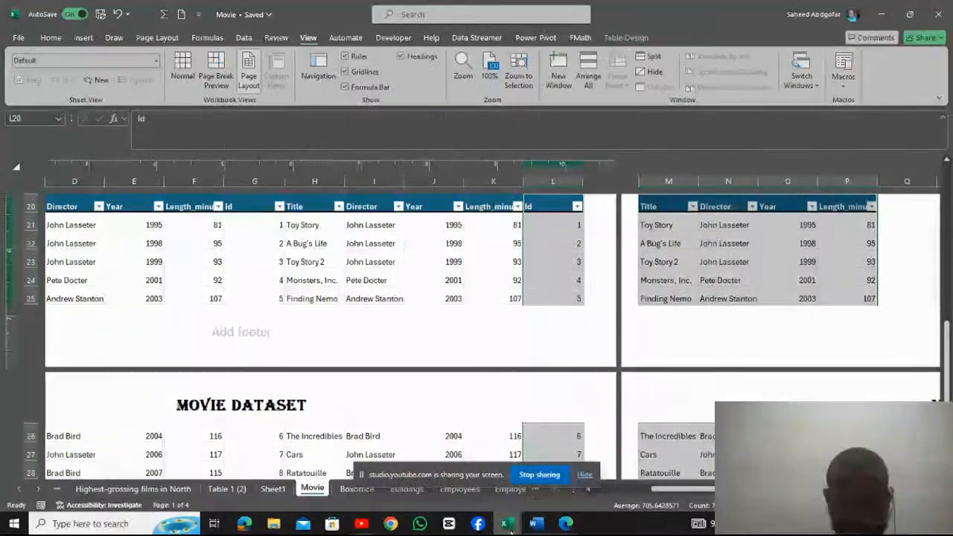
# Switch through the open workbook windows Example_data_Lab1 and Task 1, ending on the Invoice workbook.
pyautogui.moveTo(506, 524)
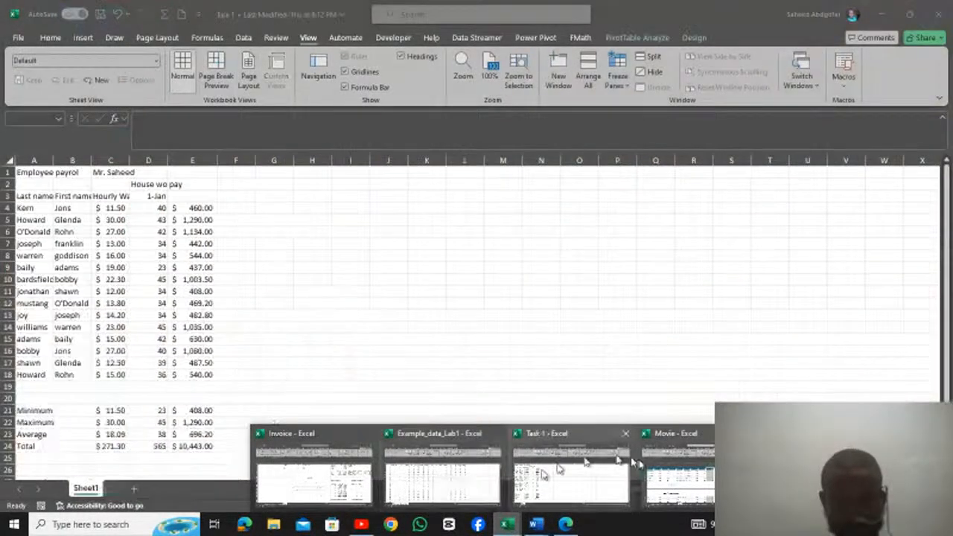
pyautogui.click(813, 89)
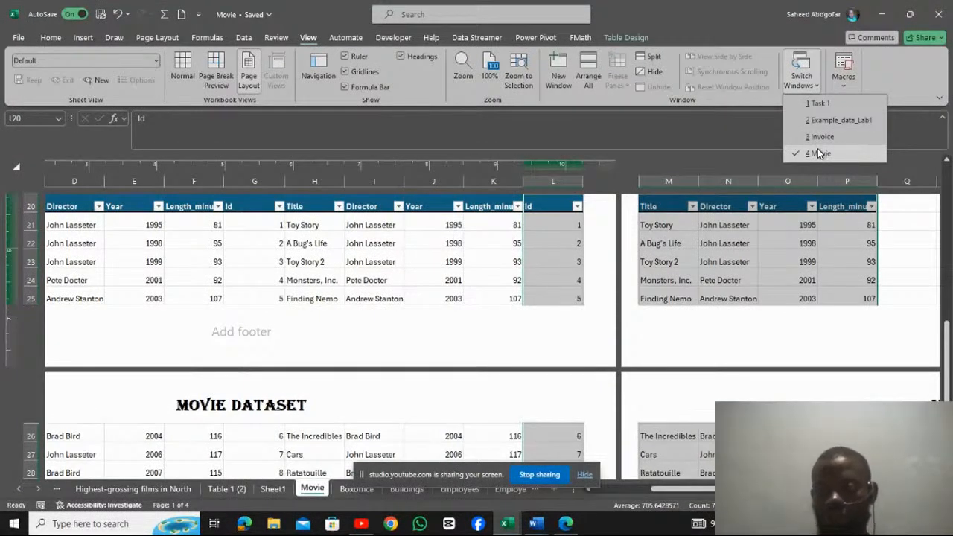
pyautogui.click(817, 120)
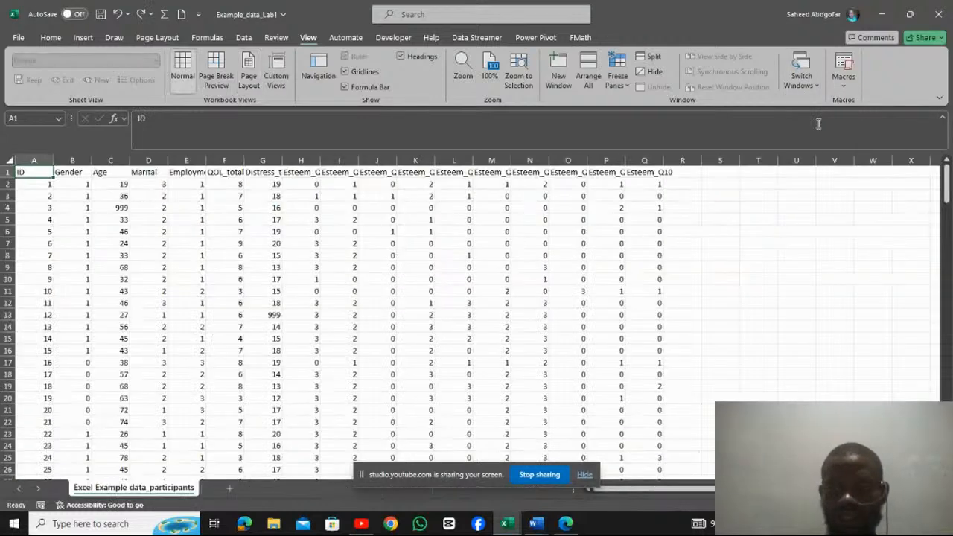
pyautogui.click(808, 77)
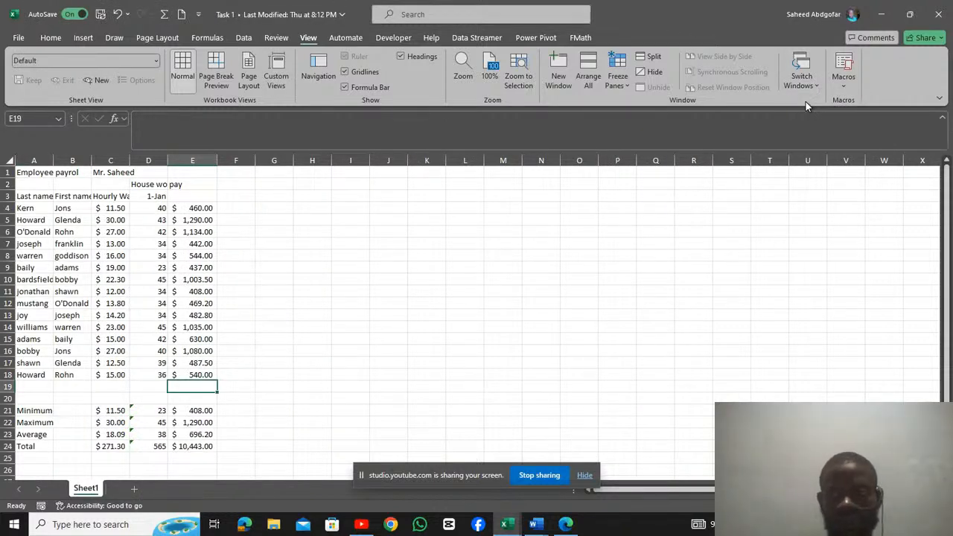
pyautogui.click(807, 82)
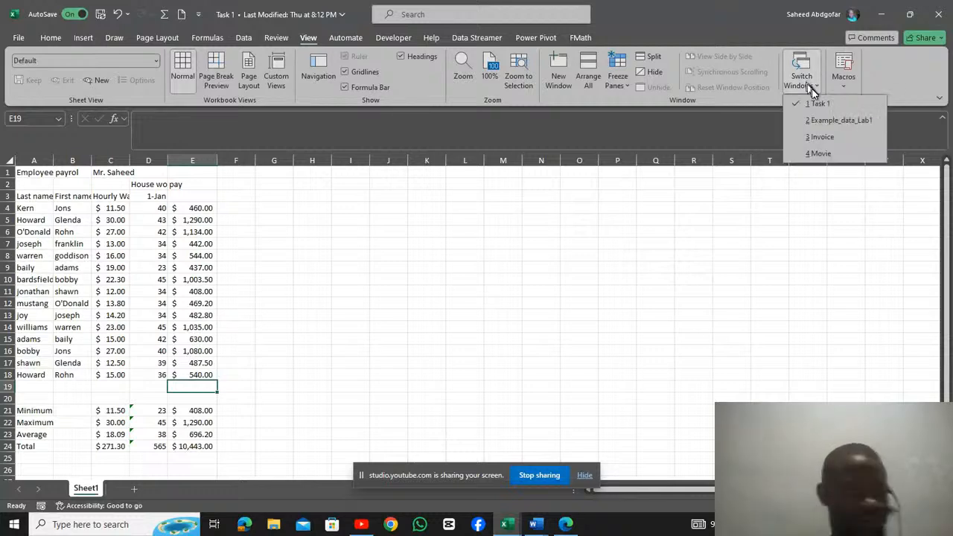
pyautogui.click(823, 137)
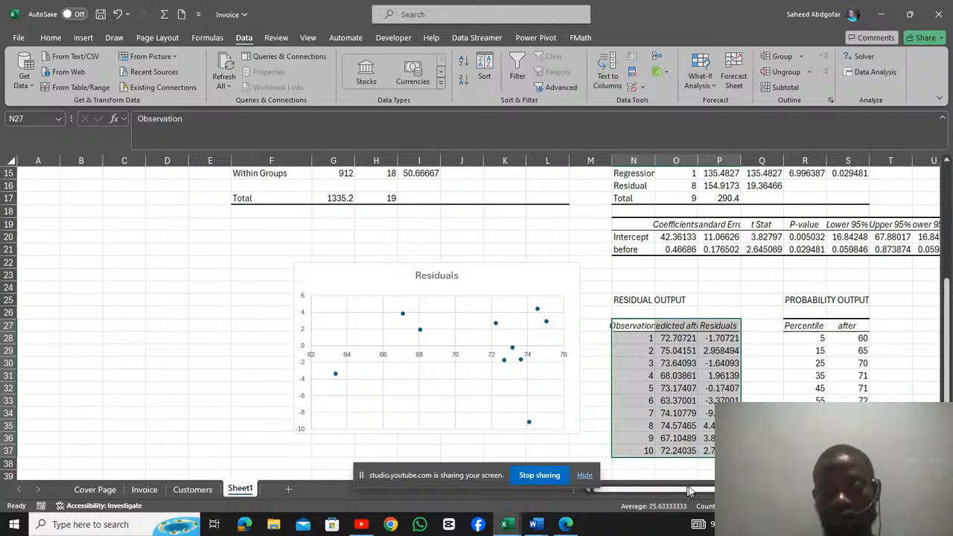
# Look over the regression results on Sheet1 of the Invoice workbook and delete the Residuals scatter chart.
pyautogui.moveTo(689, 490); pyautogui.dragTo(730, 490)
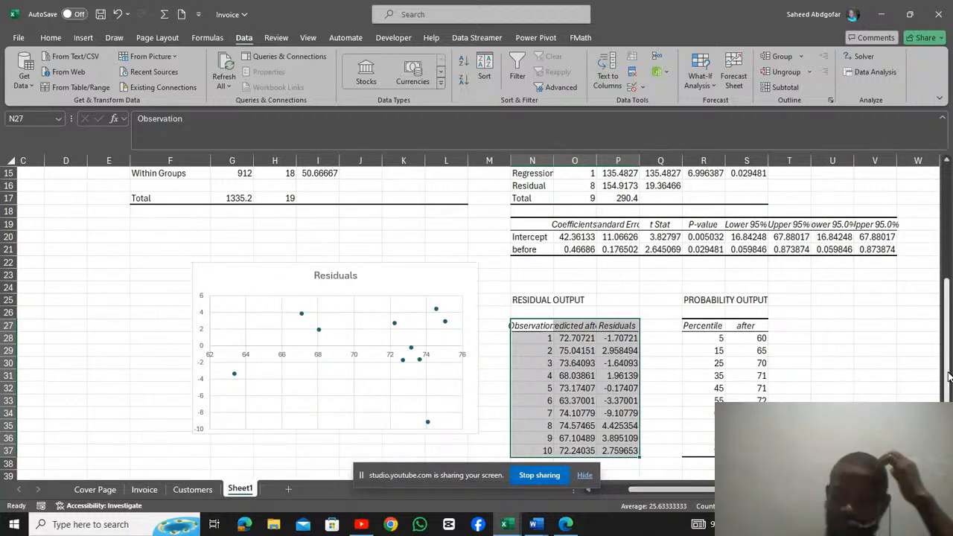
pyautogui.moveTo(948, 380); pyautogui.dragTo(944, 259)
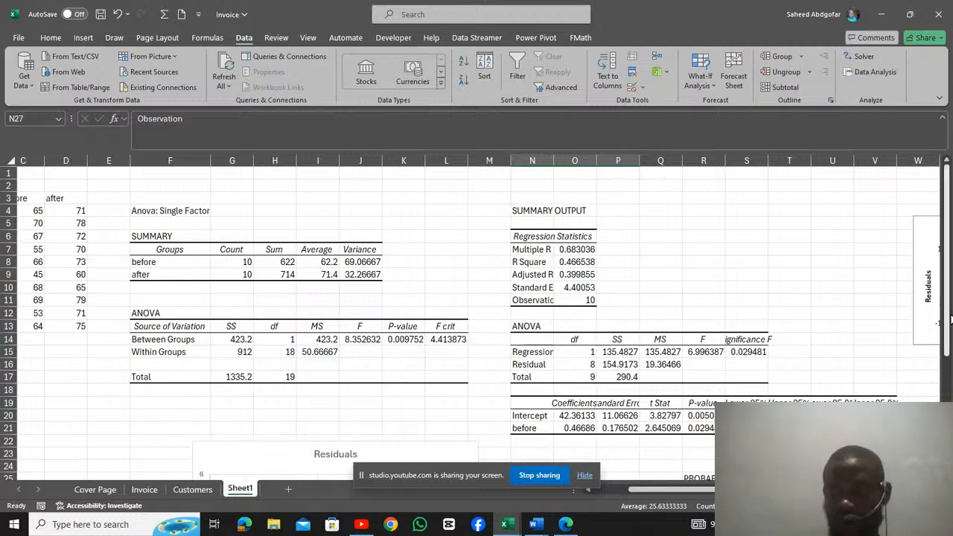
pyautogui.scroll(-2, 949, 319)
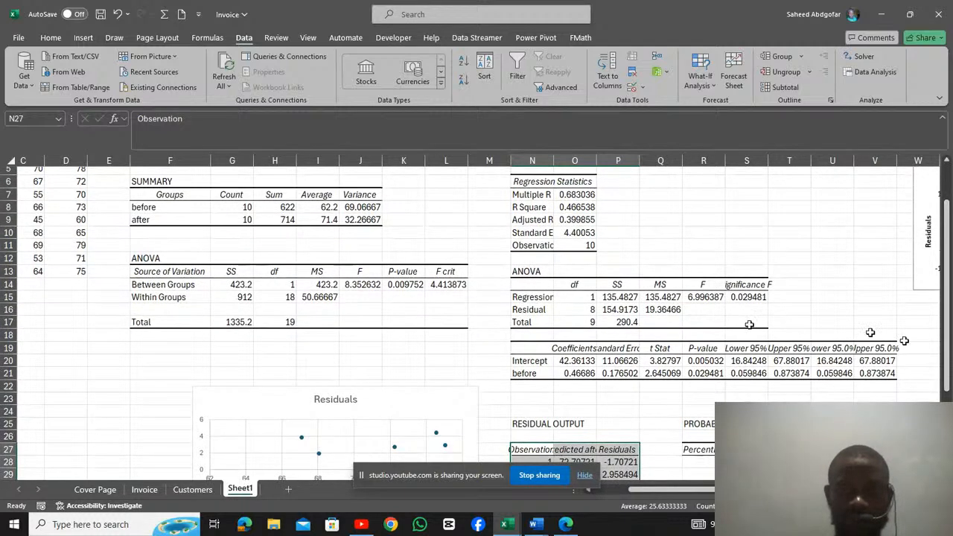
pyautogui.scroll(-3, 945, 346)
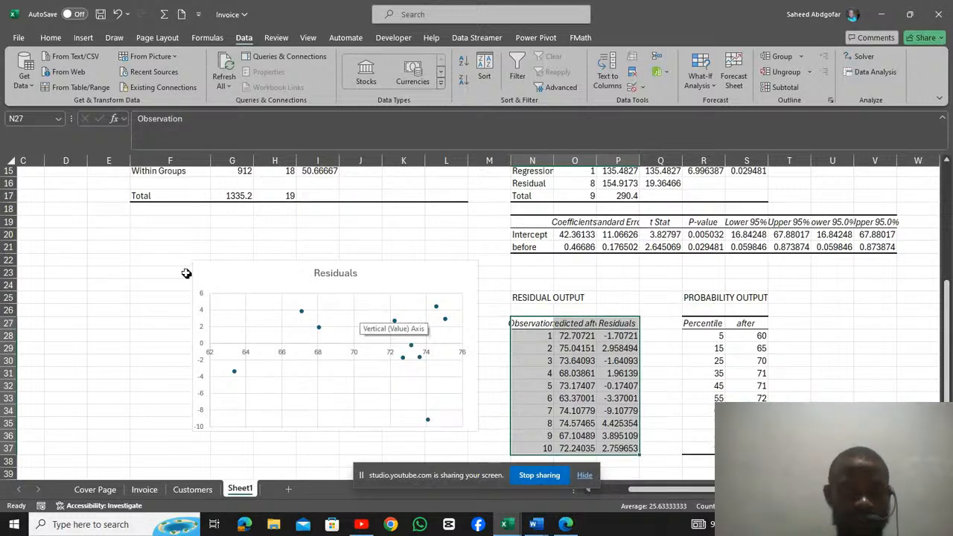
pyautogui.moveTo(175, 259); pyautogui.dragTo(307, 320)
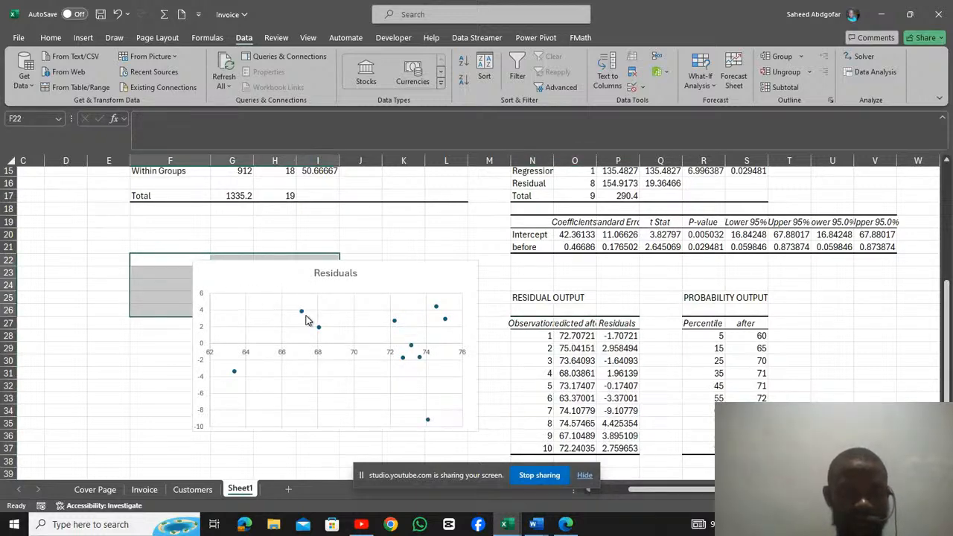
pyautogui.click(270, 300)
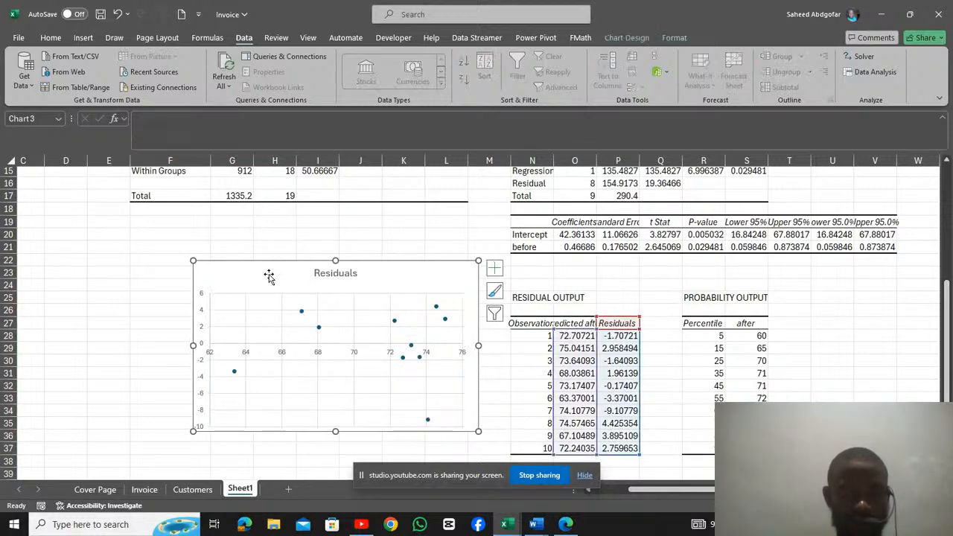
pyautogui.rightClick(269, 274)
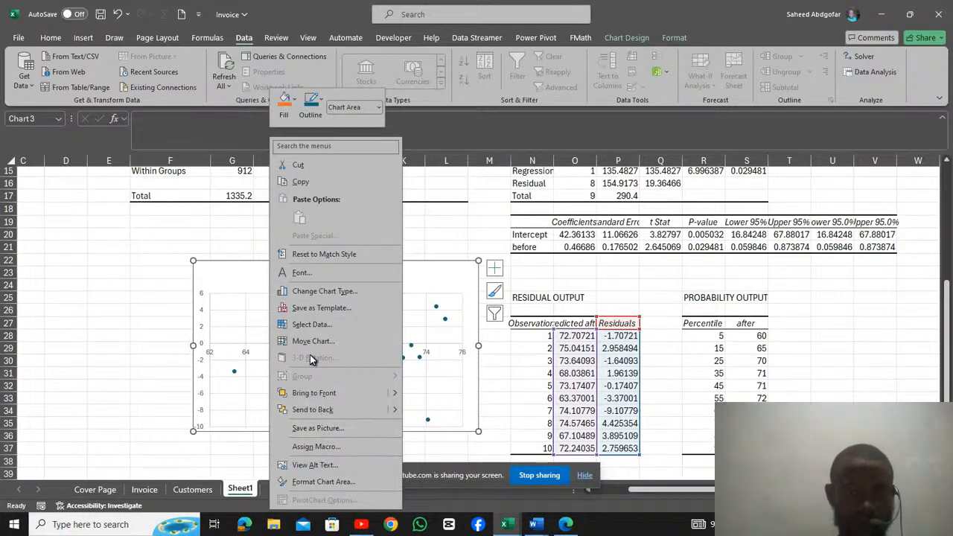
pyautogui.press('Escape')
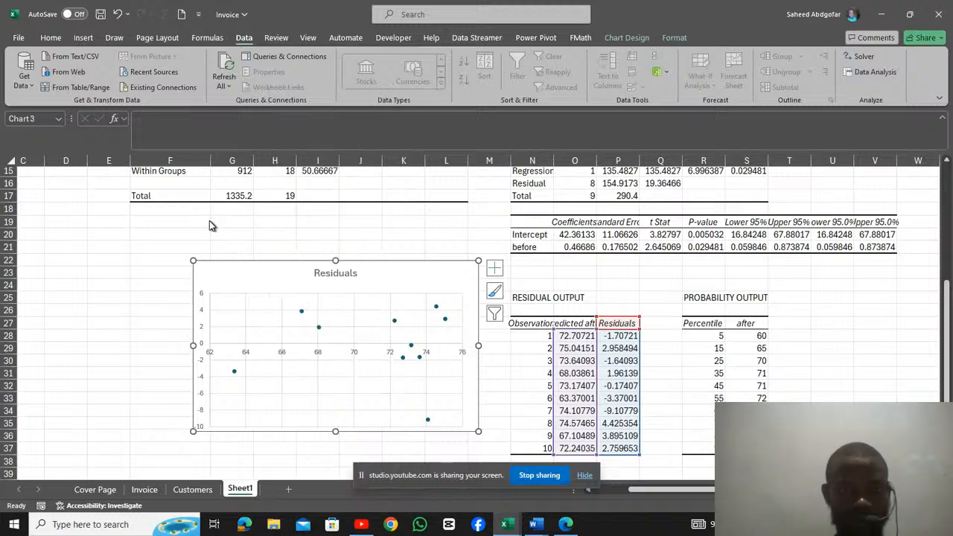
pyautogui.rightClick(435, 271)
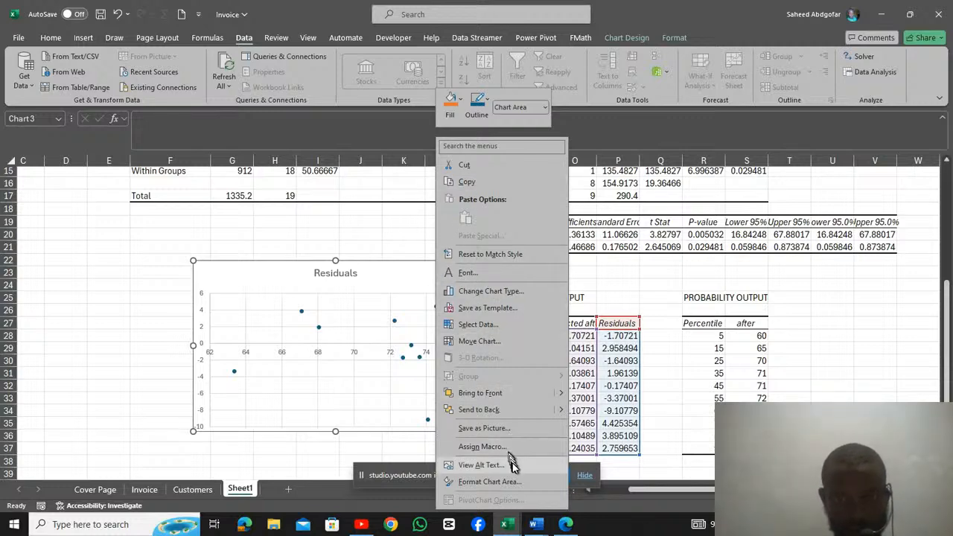
pyautogui.press('Escape')
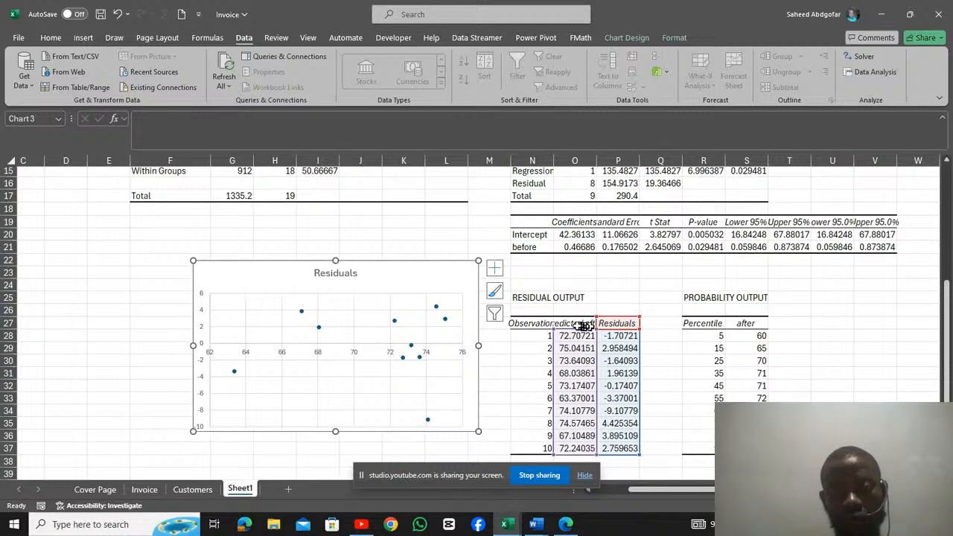
pyautogui.press('Delete')
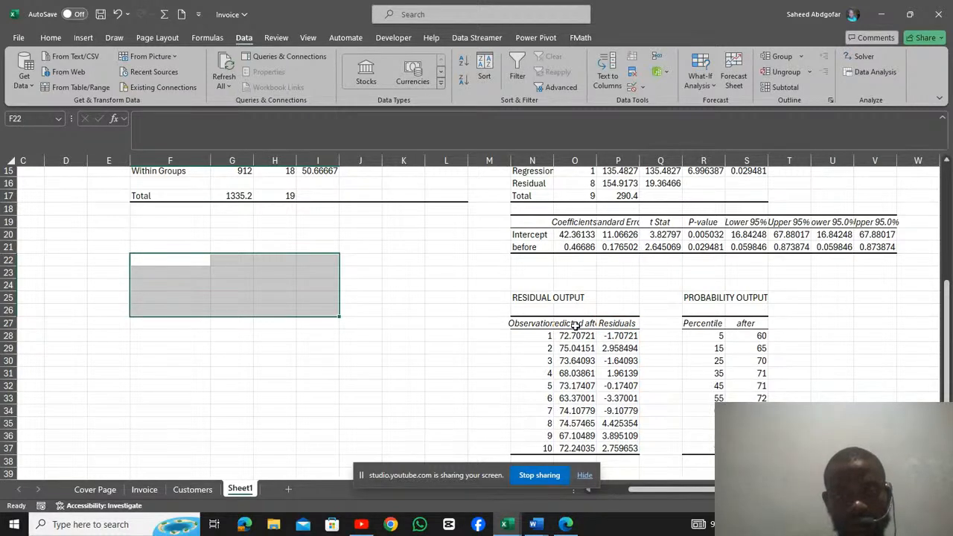
# Clear the residual and probability output in N24:S38 and delete those cells, shifting the remaining cells left.
pyautogui.moveTo(537, 287); pyautogui.dragTo(747, 461)
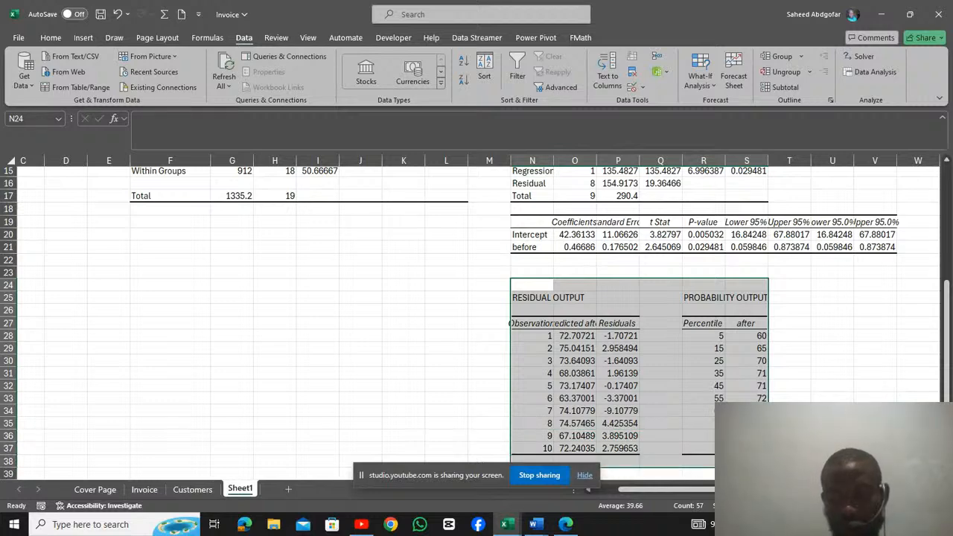
pyautogui.press('Delete')
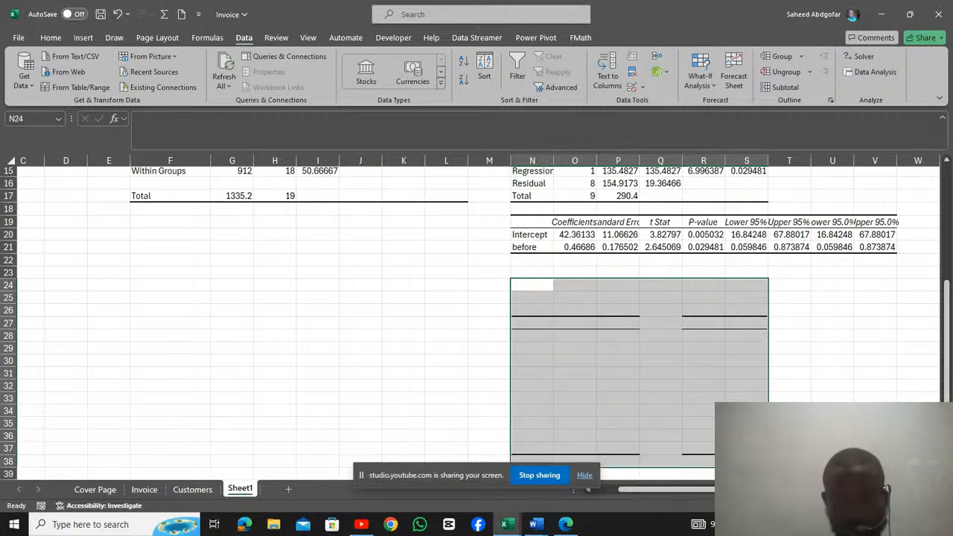
pyautogui.rightClick(751, 455)
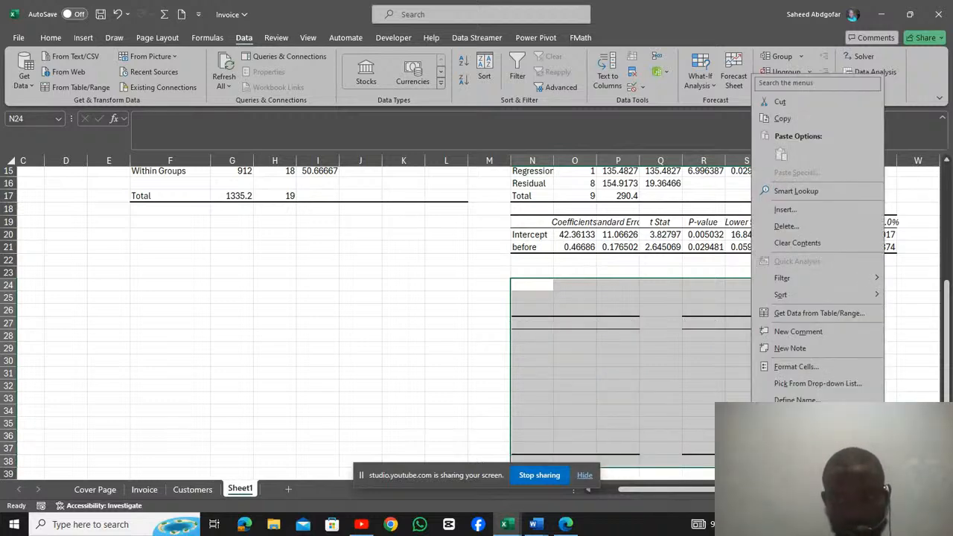
pyautogui.click(791, 225)
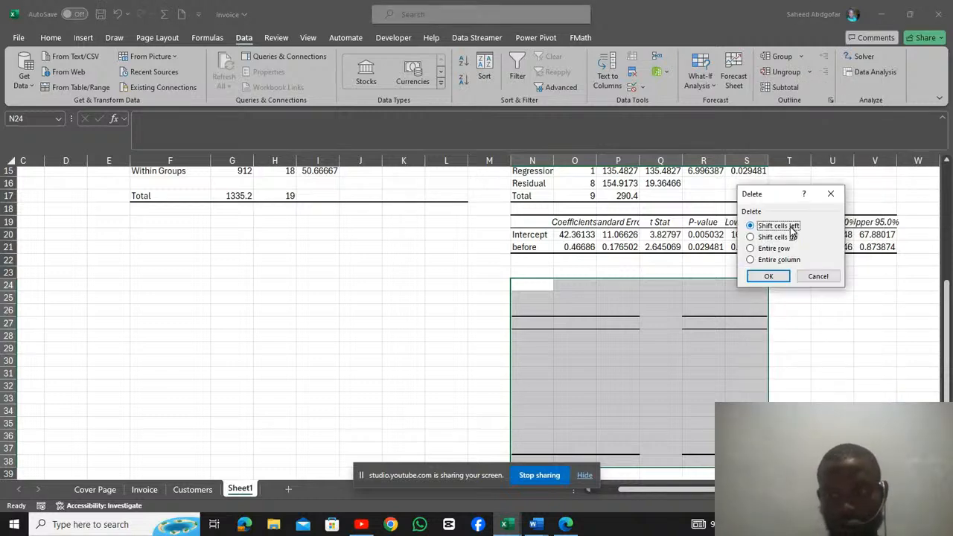
pyautogui.click(767, 275)
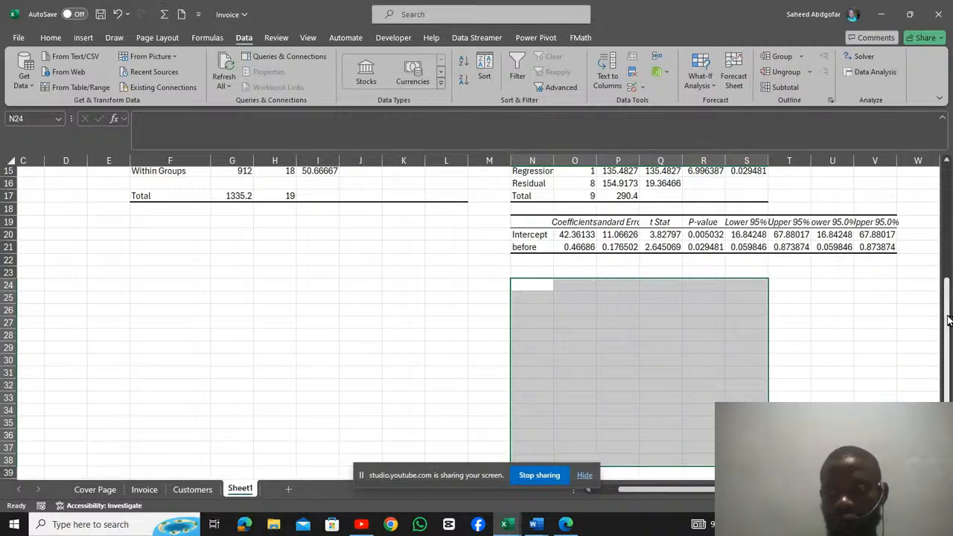
# Delete the Anova and regression output cells F4:W23 on Sheet1, shifting the remaining cells left.
pyautogui.scroll(3, 949, 321)
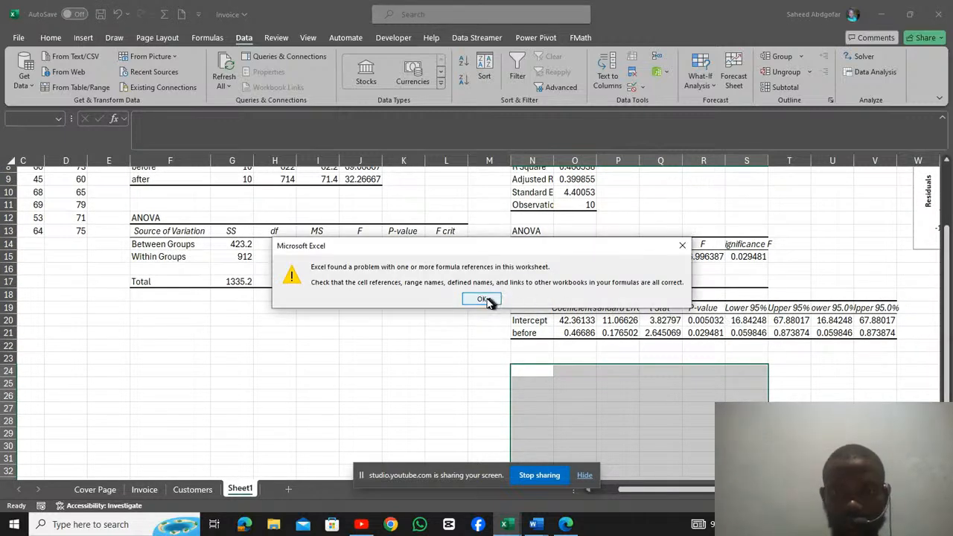
pyautogui.click(483, 299)
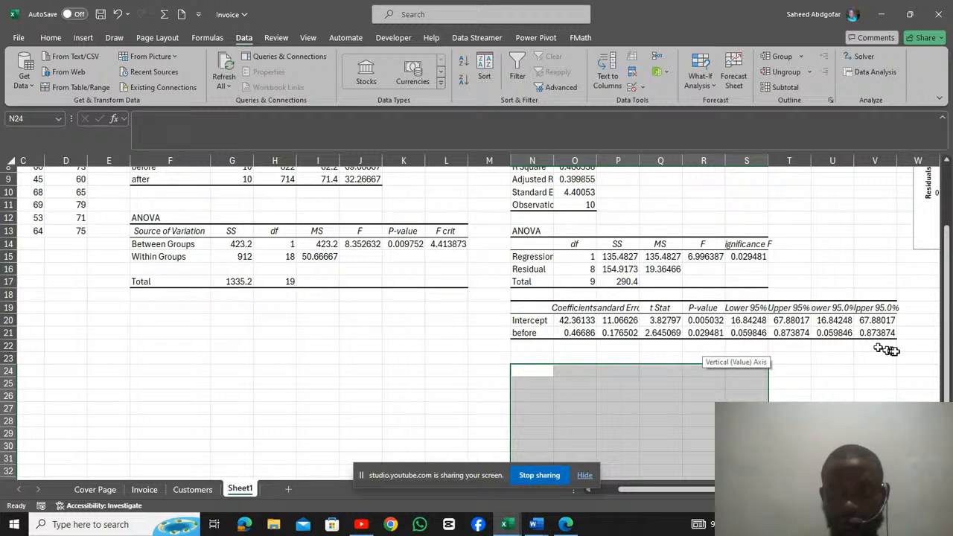
pyautogui.moveTo(902, 356); pyautogui.dragTo(161, 184)
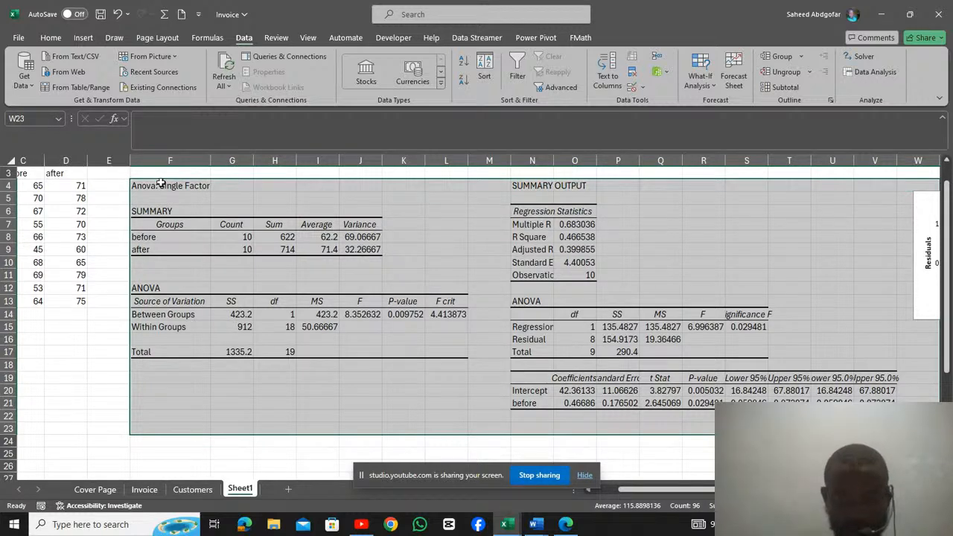
pyautogui.rightClick(162, 186)
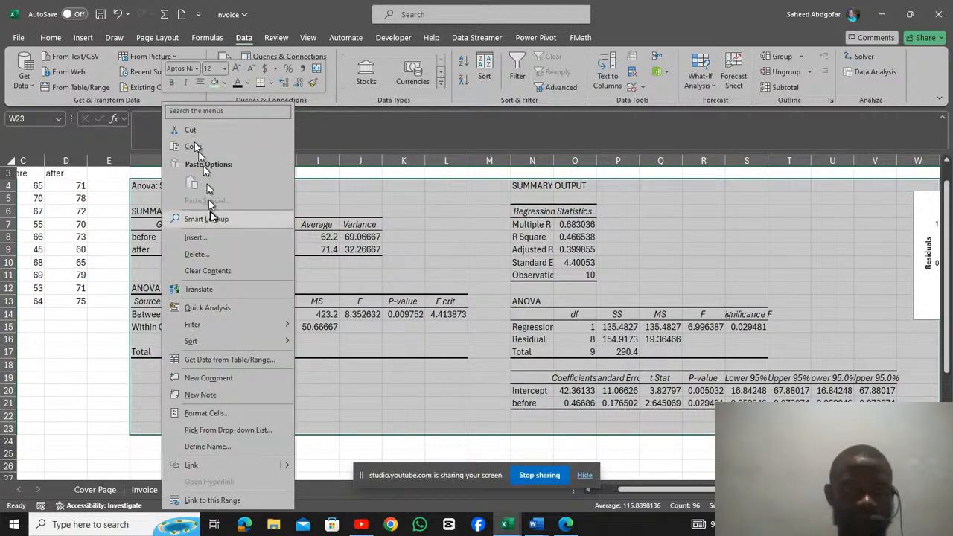
pyautogui.click(211, 254)
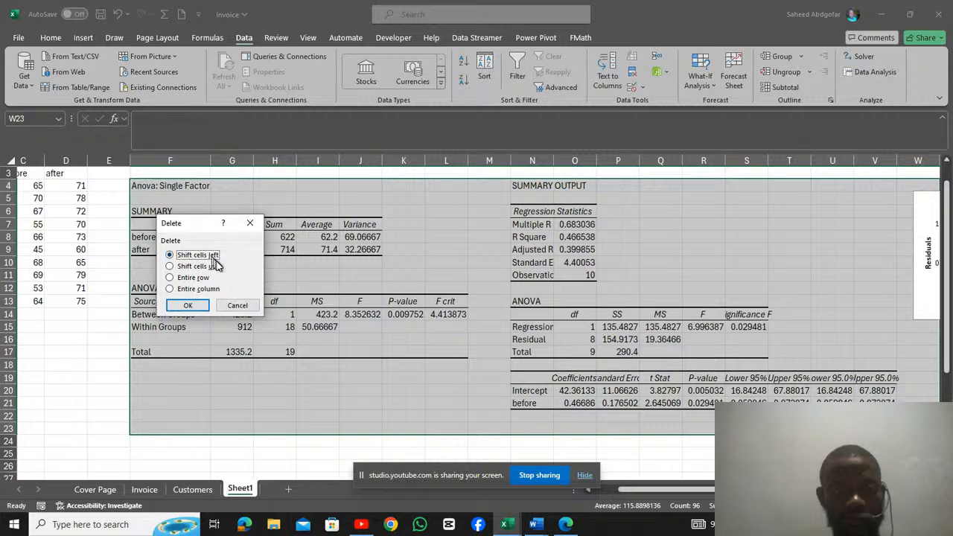
pyautogui.click(192, 303)
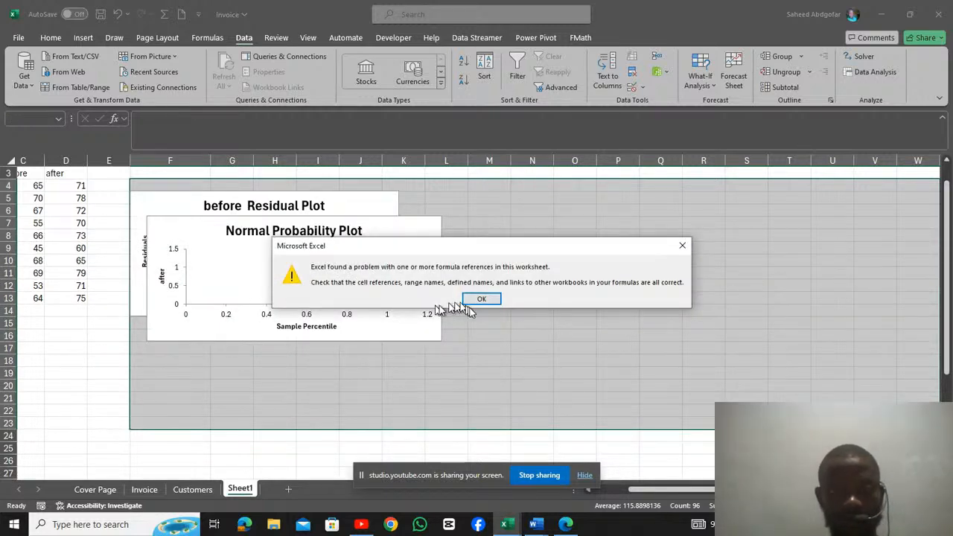
pyautogui.click(493, 301)
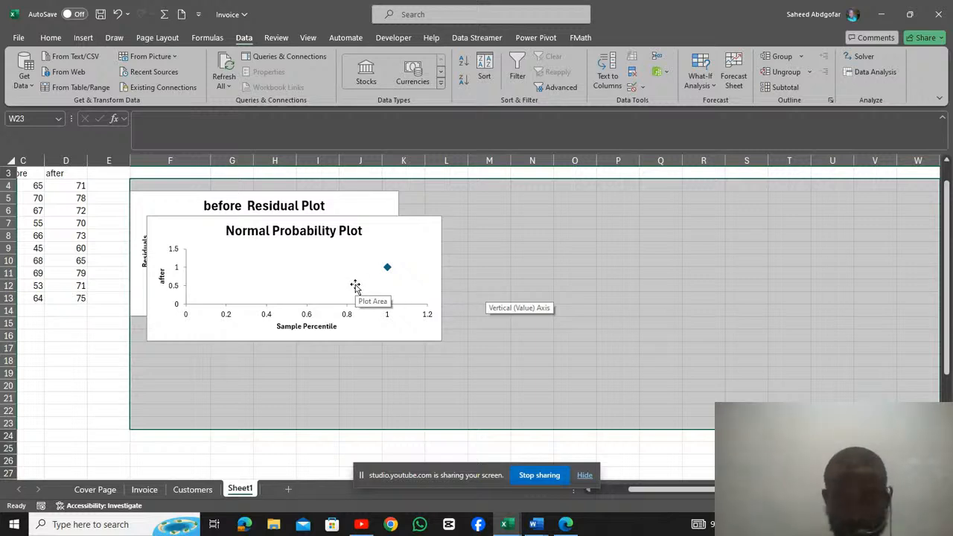
# Delete the Normal Probability Plot and the before Residual Plot charts, leaving only the before and after data on the sheet.
pyautogui.rightClick(355, 287)
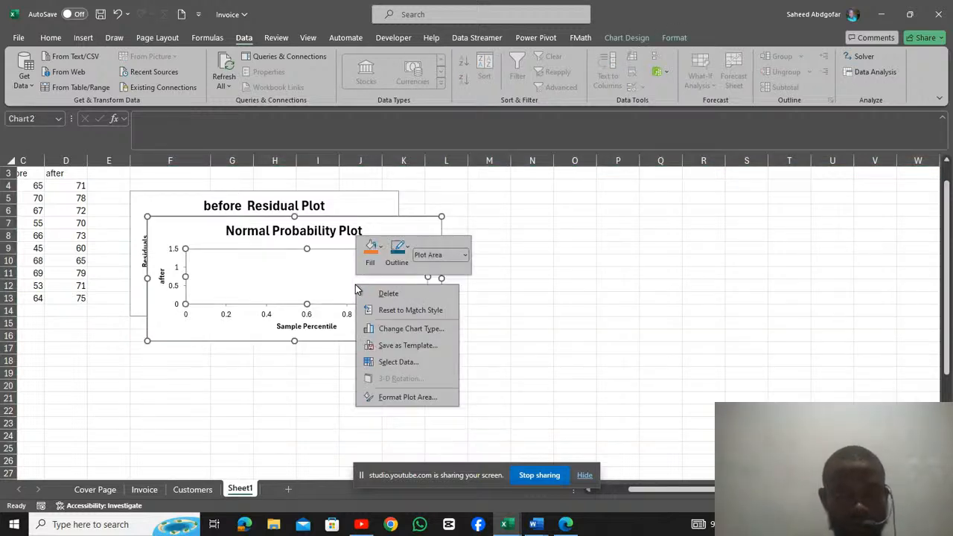
pyautogui.click(387, 294)
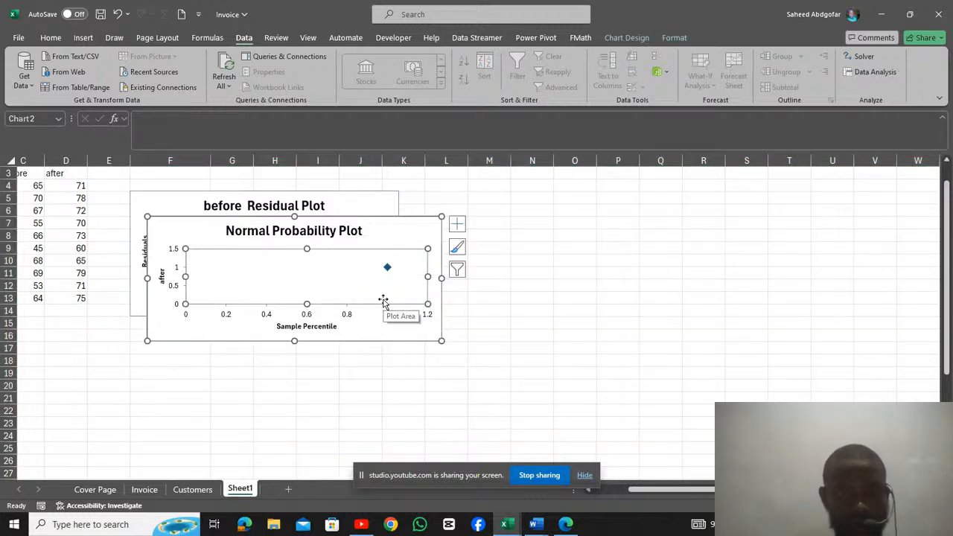
pyautogui.rightClick(371, 231)
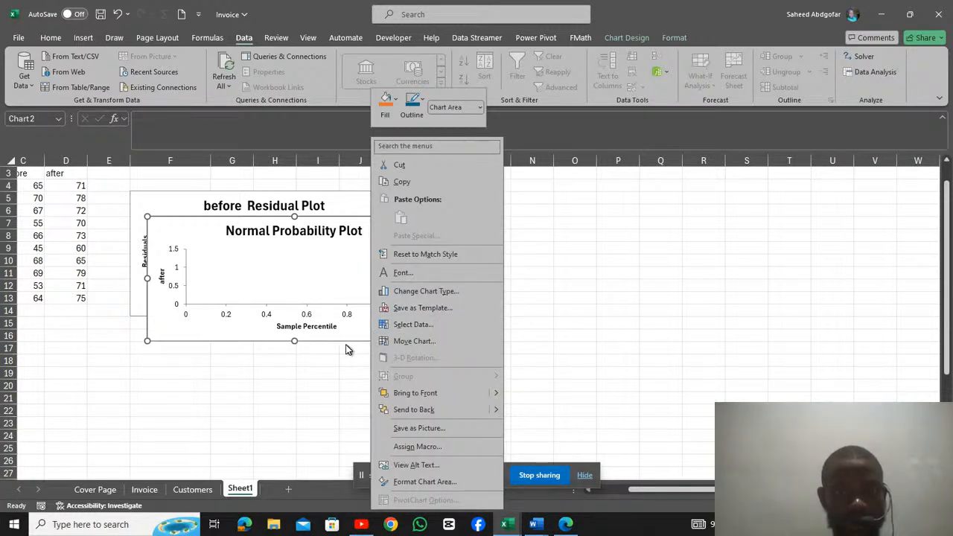
pyautogui.click(305, 380)
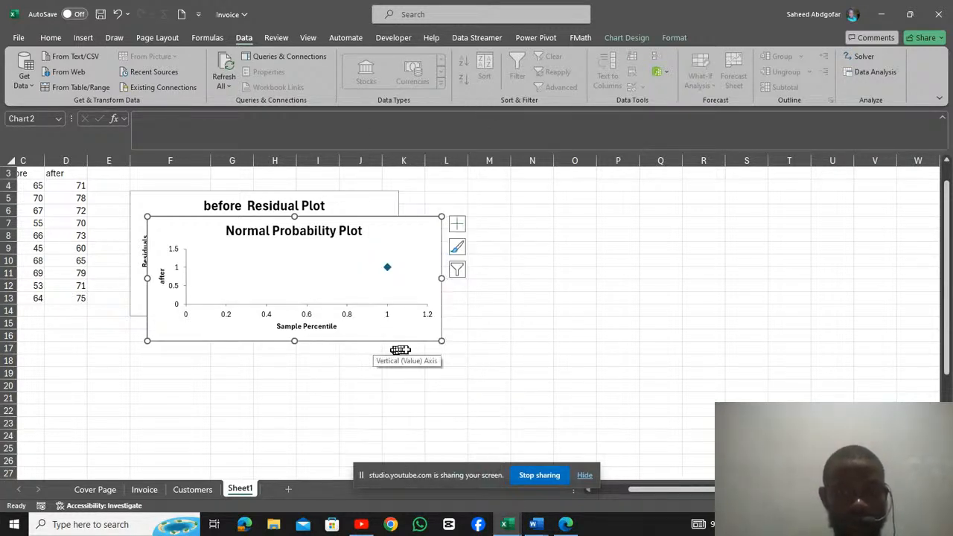
pyautogui.press('Delete')
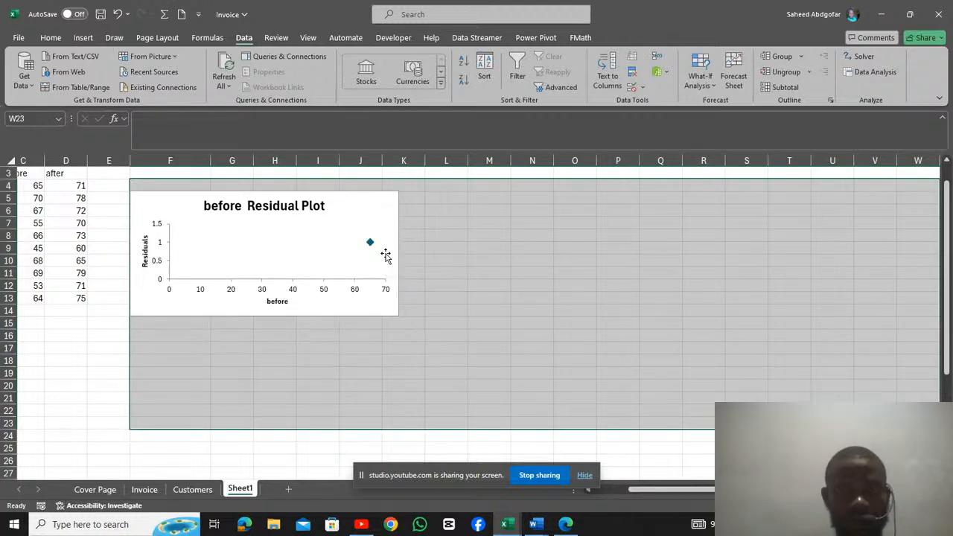
pyautogui.click(342, 213)
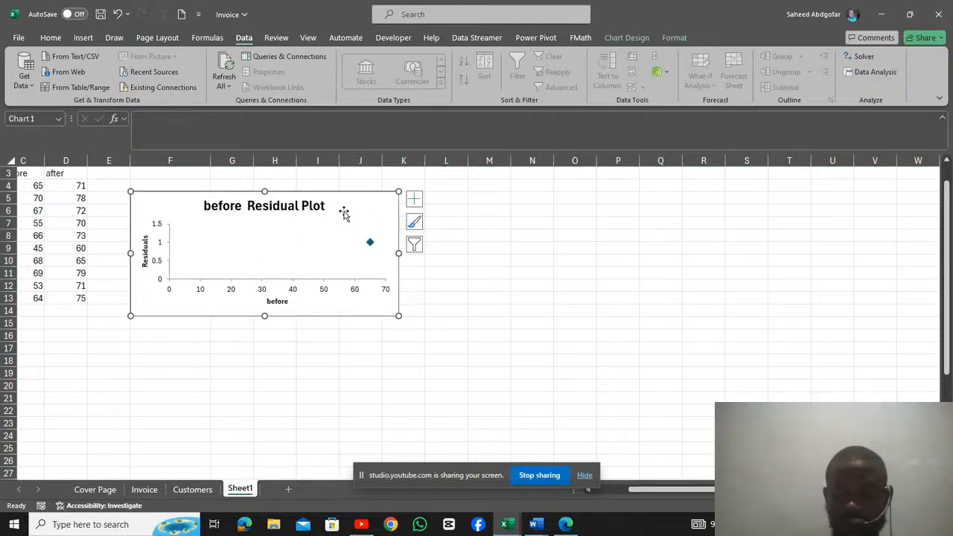
pyautogui.press('Delete')
pyautogui.click(75, 358)
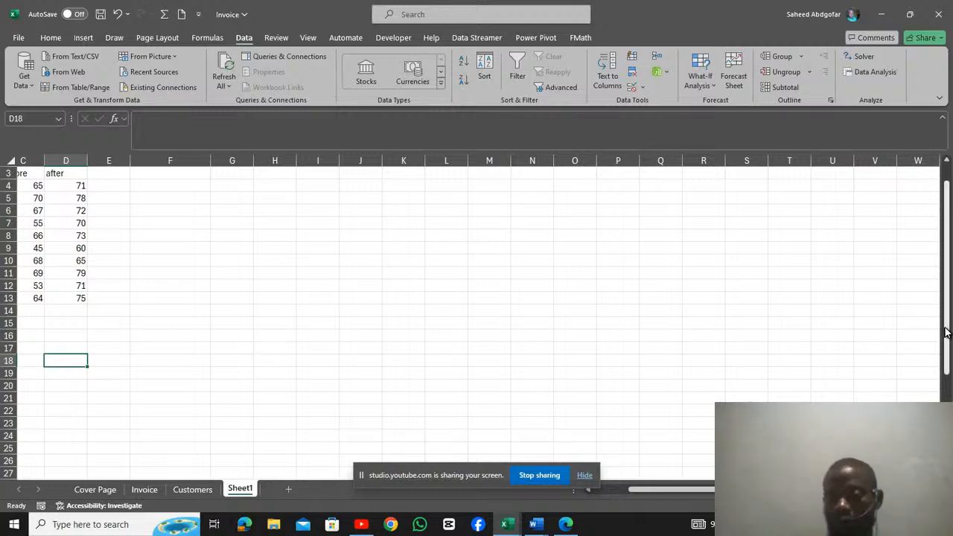
pyautogui.moveTo(946, 333); pyautogui.dragTo(946, 378)
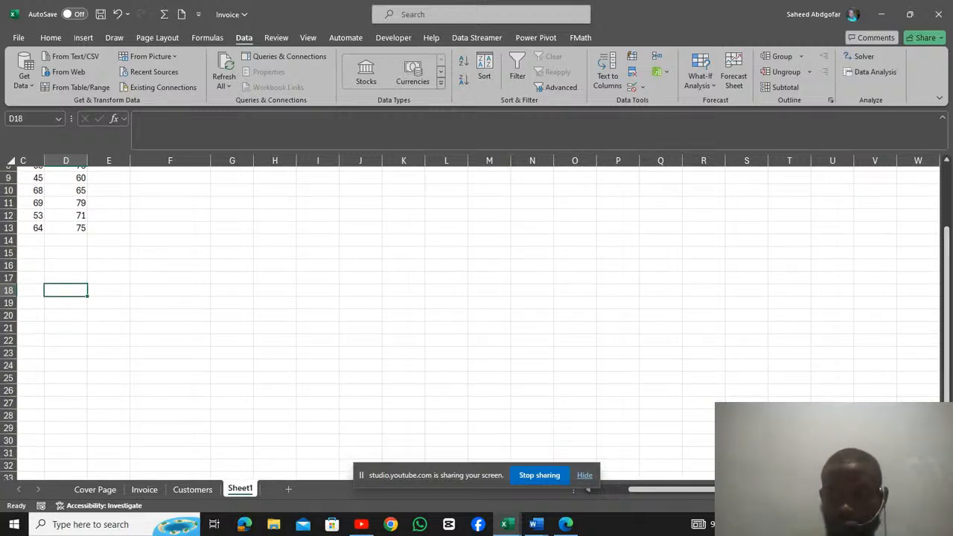
pyautogui.moveTo(797, 489); pyautogui.dragTo(759, 489)
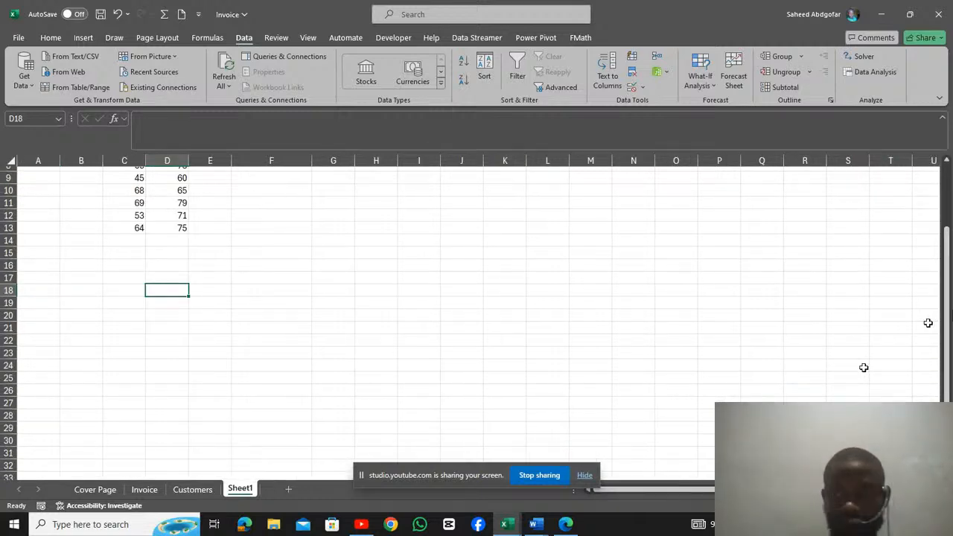
pyautogui.moveTo(947, 279); pyautogui.dragTo(948, 220)
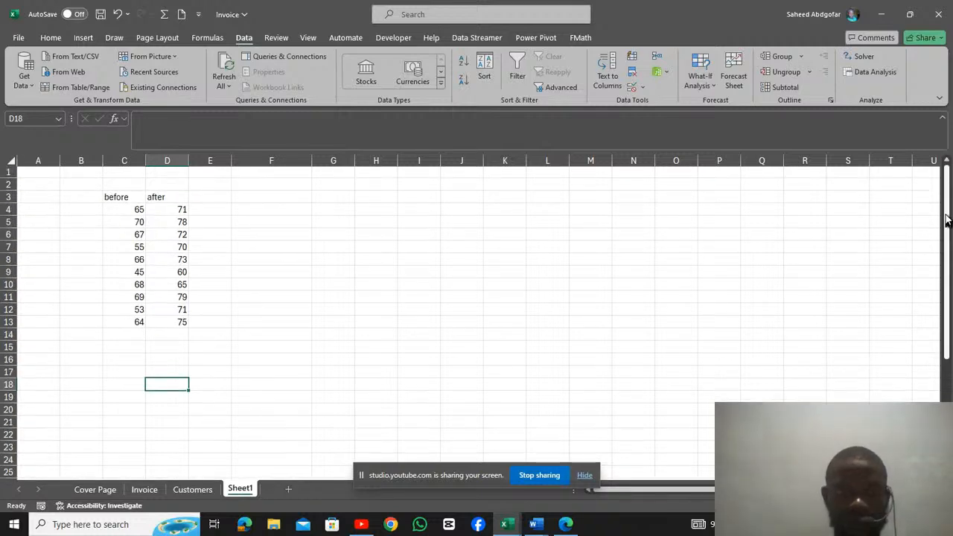
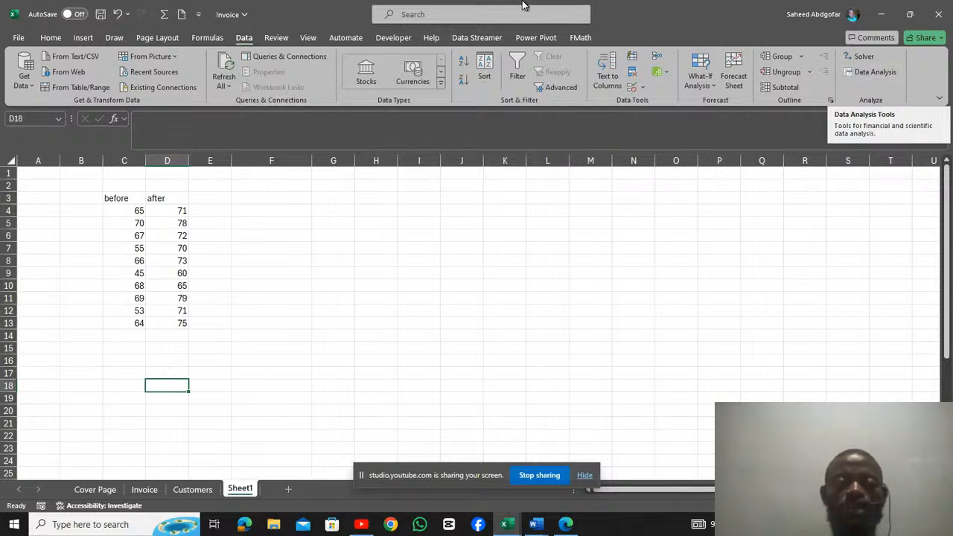
# Disable the Analysis ToolPak in the Excel add-ins.
pyautogui.click(18, 38)
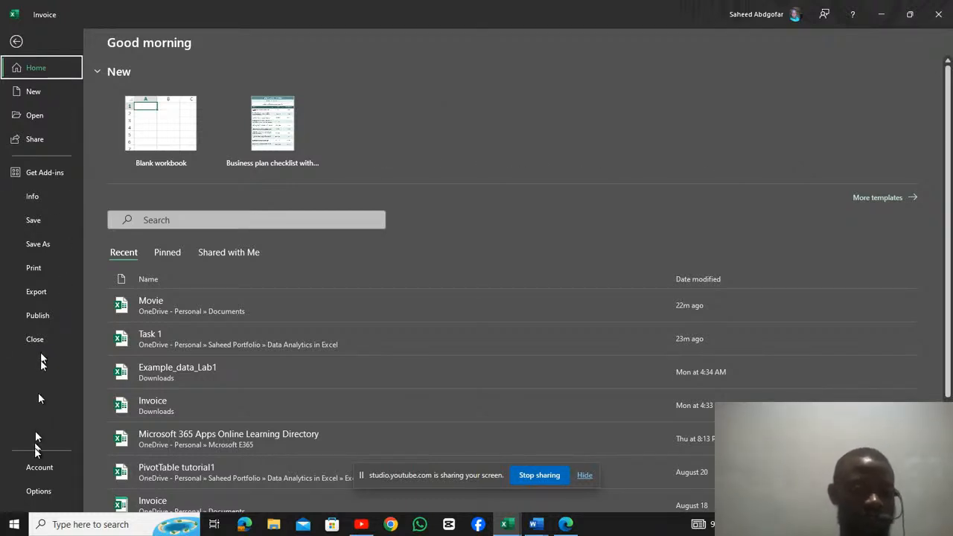
pyautogui.click(33, 492)
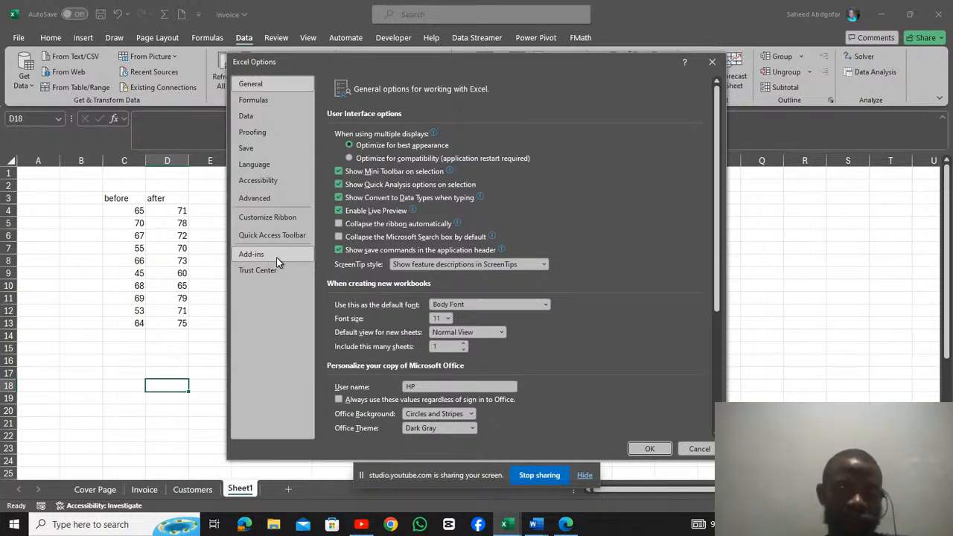
pyautogui.click(277, 257)
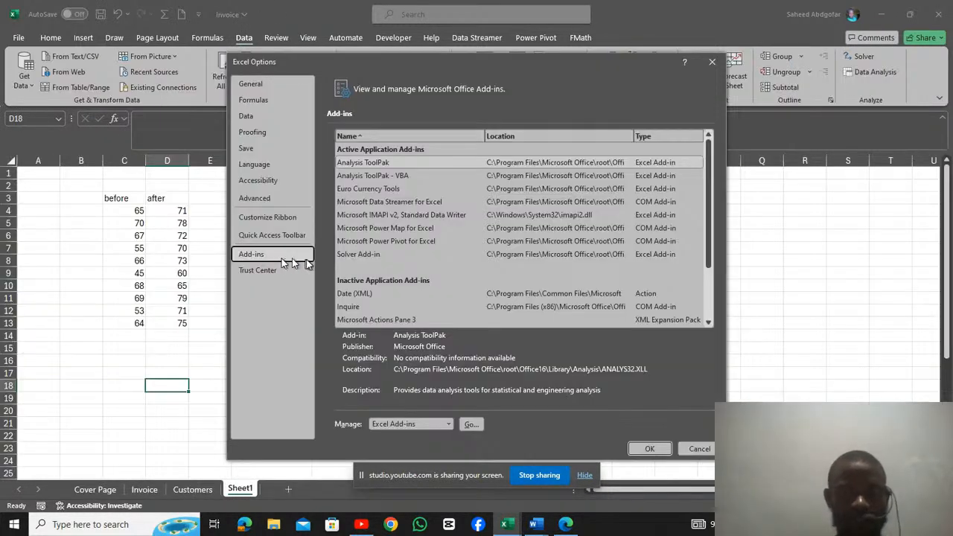
pyautogui.click(449, 425)
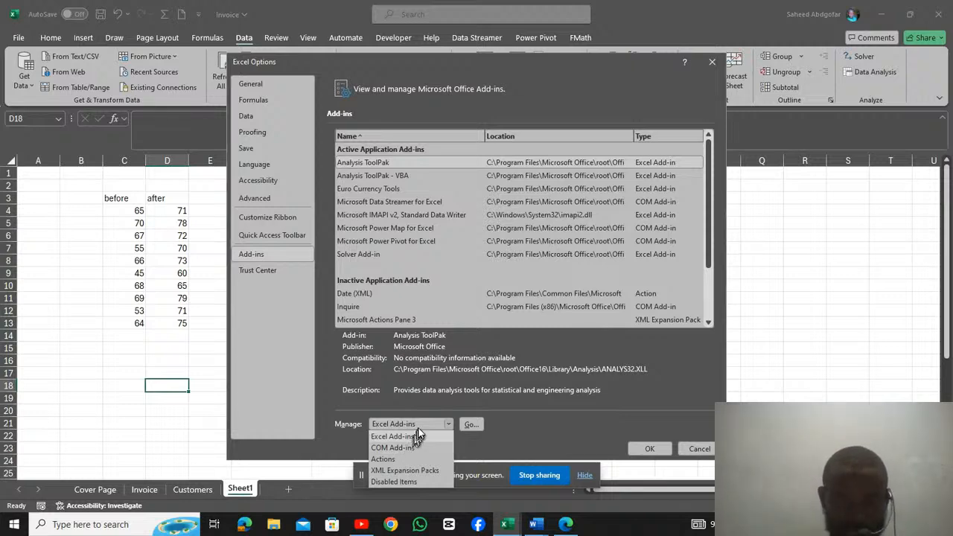
pyautogui.click(466, 421)
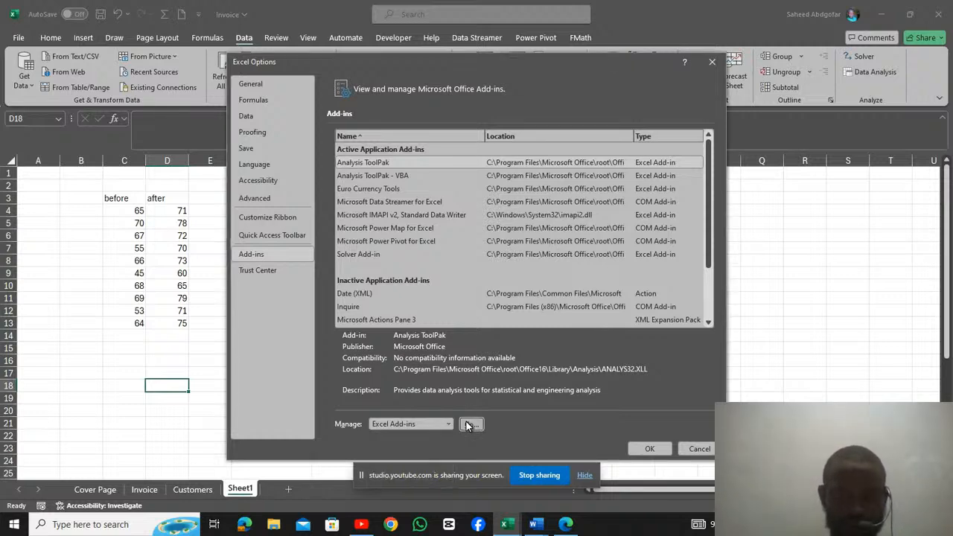
pyautogui.click(466, 422)
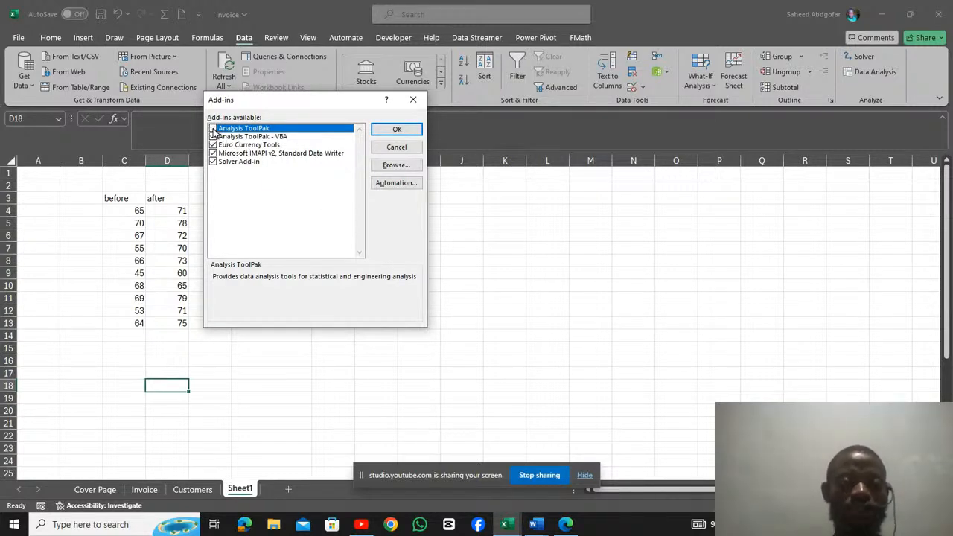
pyautogui.click(213, 129)
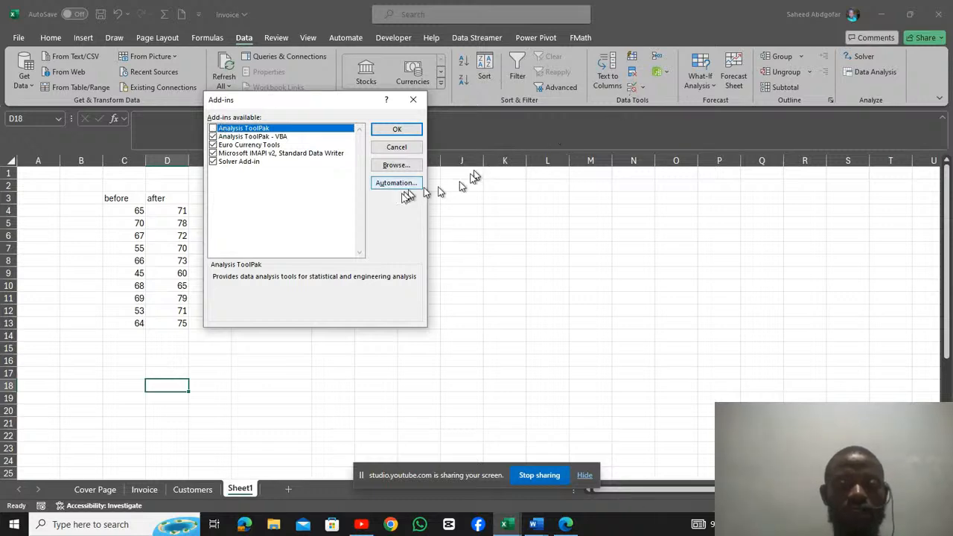
pyautogui.click(399, 131)
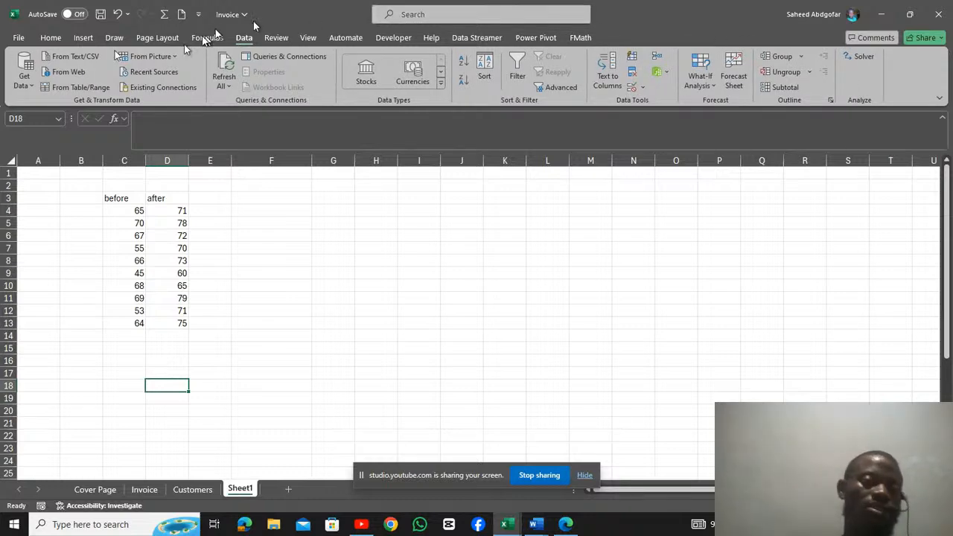
# Enable the Analysis ToolPak again among the Excel add-ins.
pyautogui.click(18, 38)
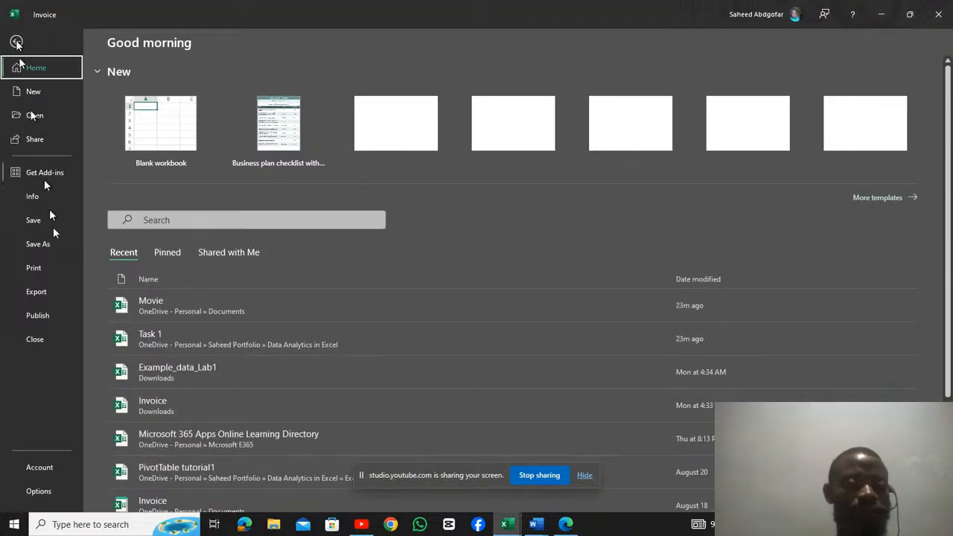
pyautogui.click(38, 488)
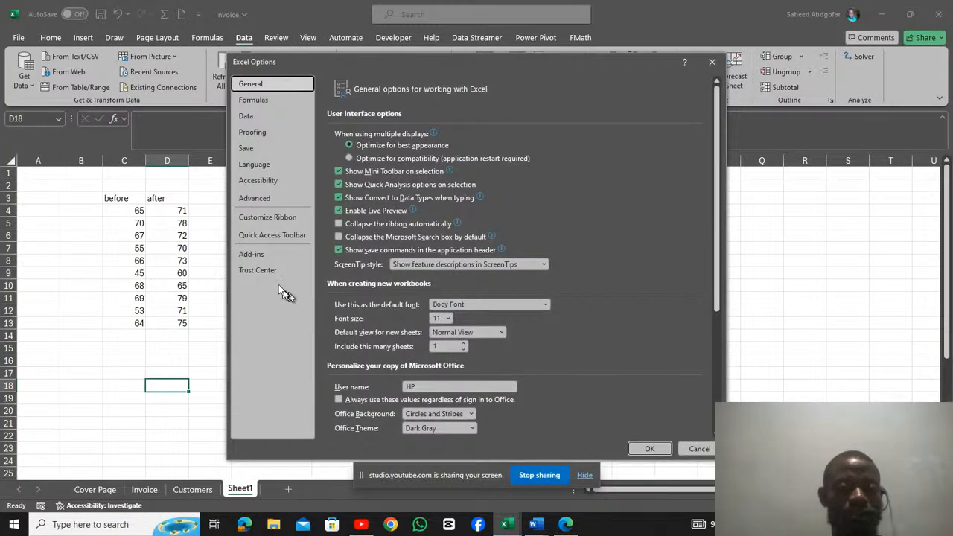
pyautogui.click(257, 256)
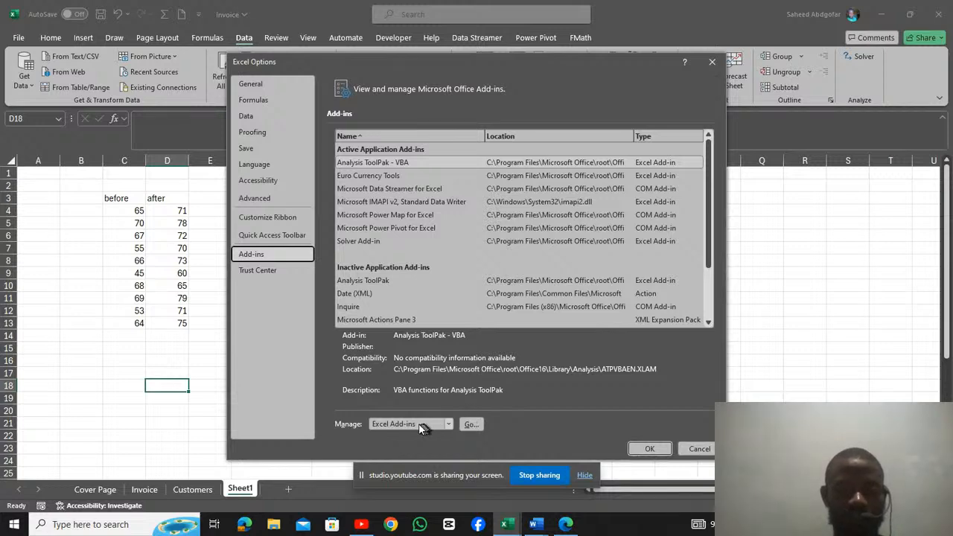
pyautogui.click(469, 425)
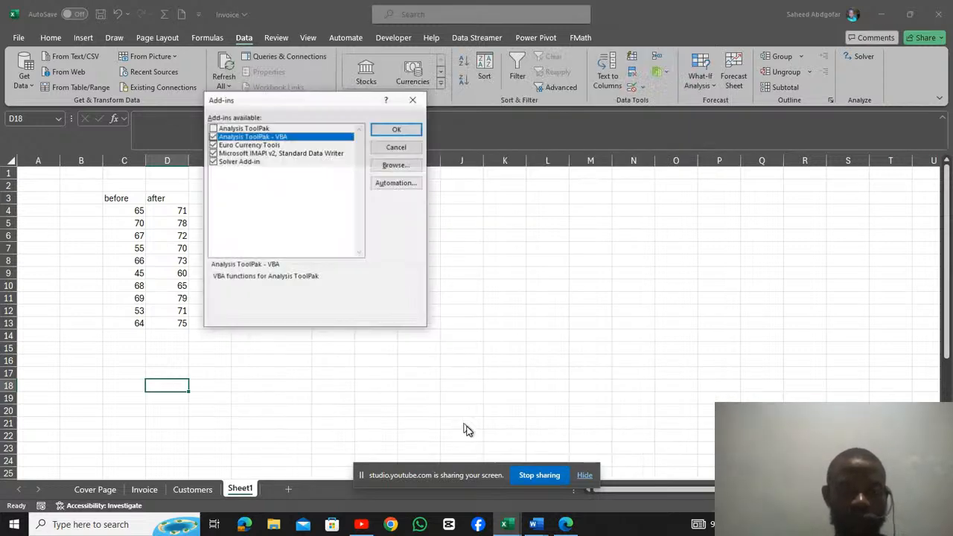
pyautogui.click(218, 130)
pyautogui.click(215, 131)
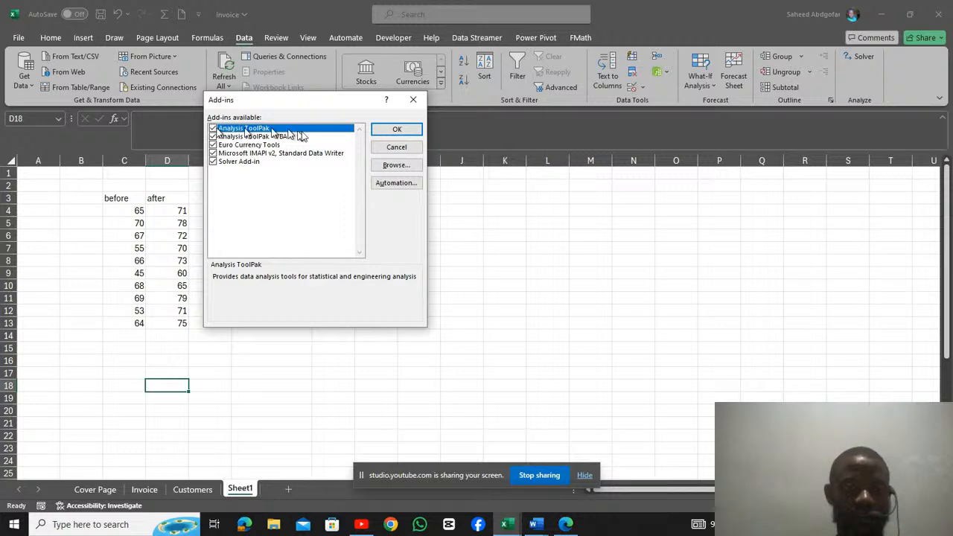
pyautogui.click(382, 129)
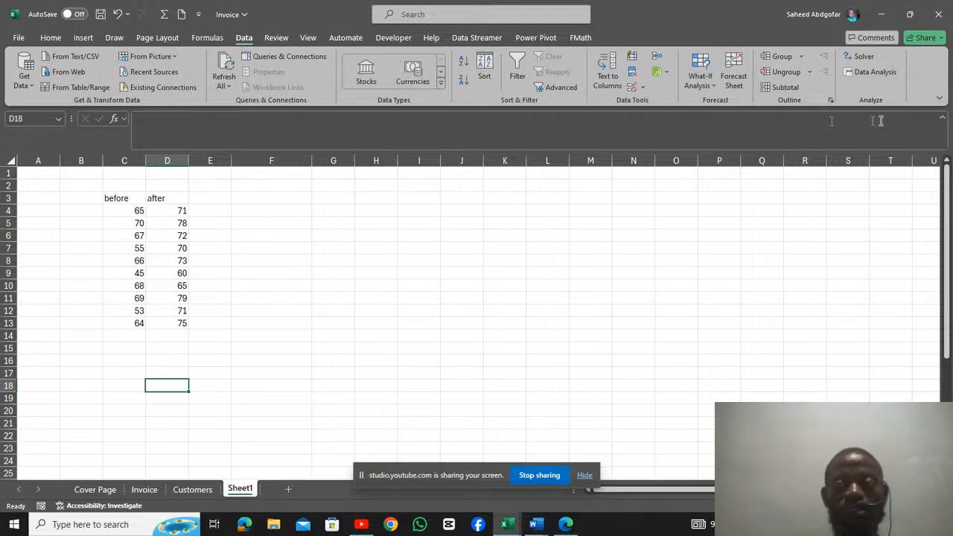
# Choose the t-Test: Paired Two Sample for Means tool from the data analysis tools.
pyautogui.click(873, 72)
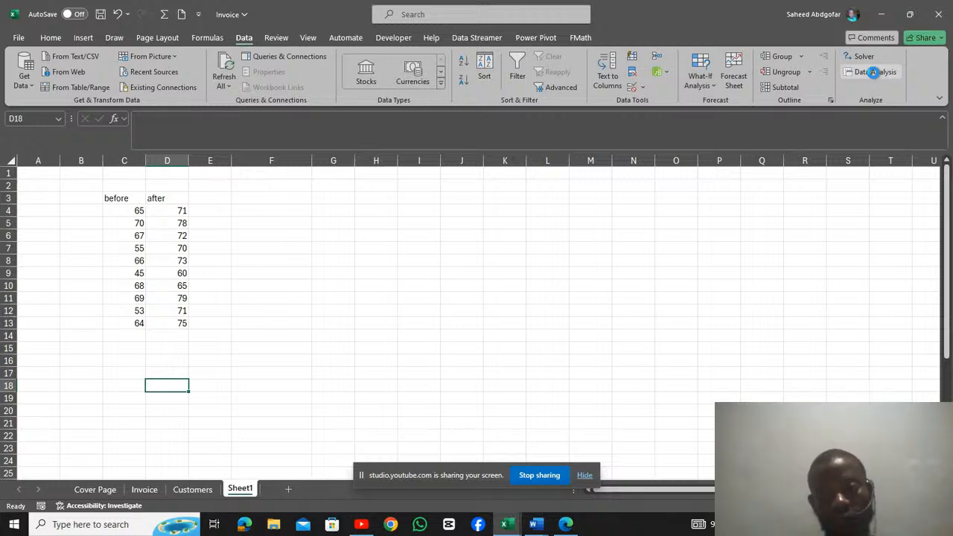
pyautogui.click(873, 73)
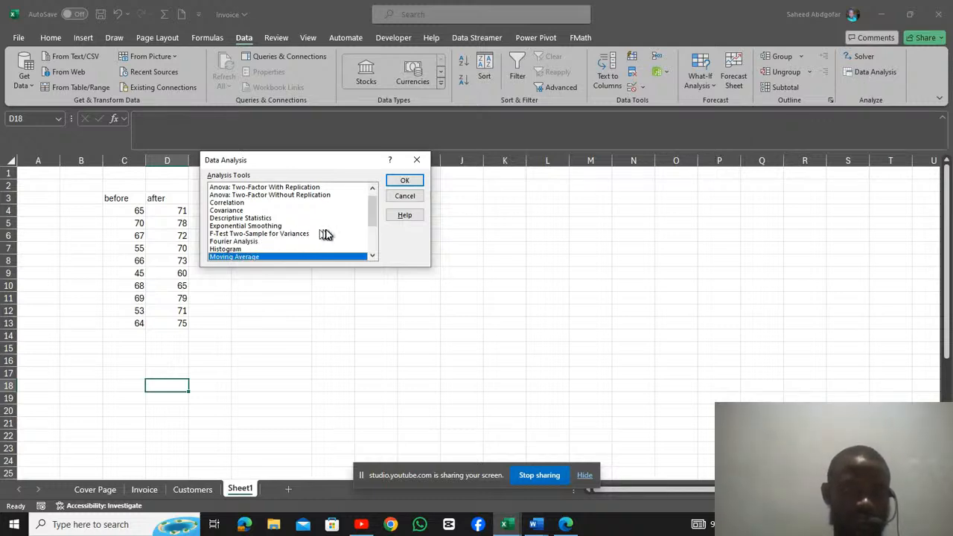
pyautogui.moveTo(372, 210); pyautogui.dragTo(372, 236)
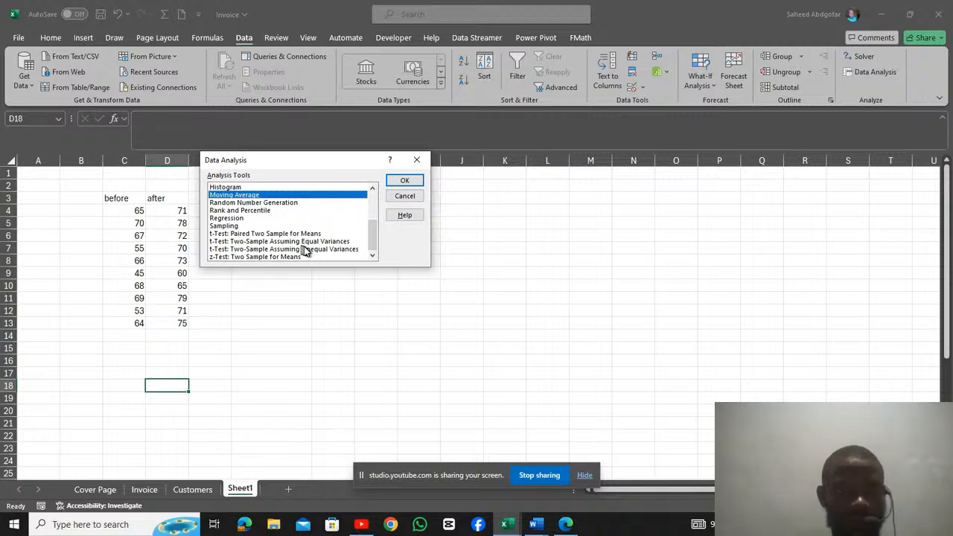
pyautogui.click(257, 234)
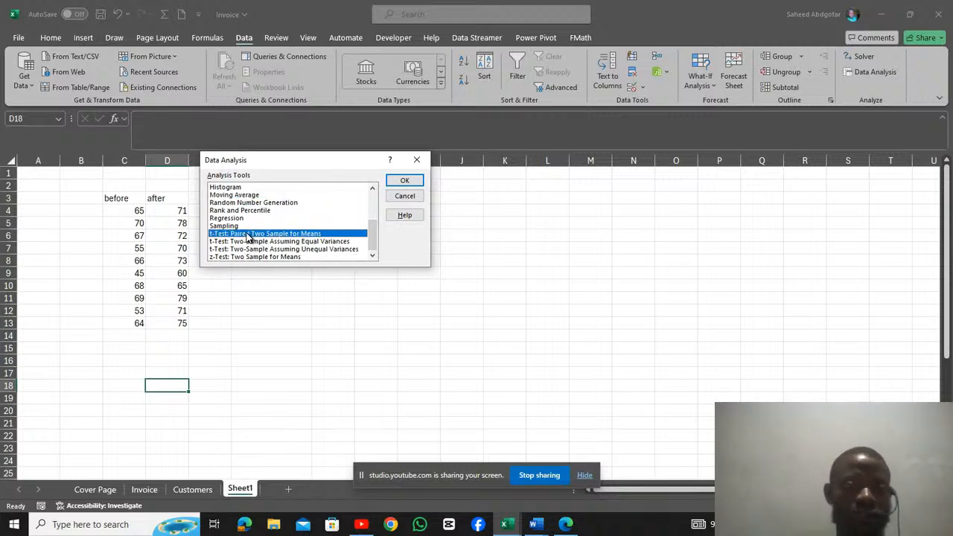
pyautogui.click(403, 184)
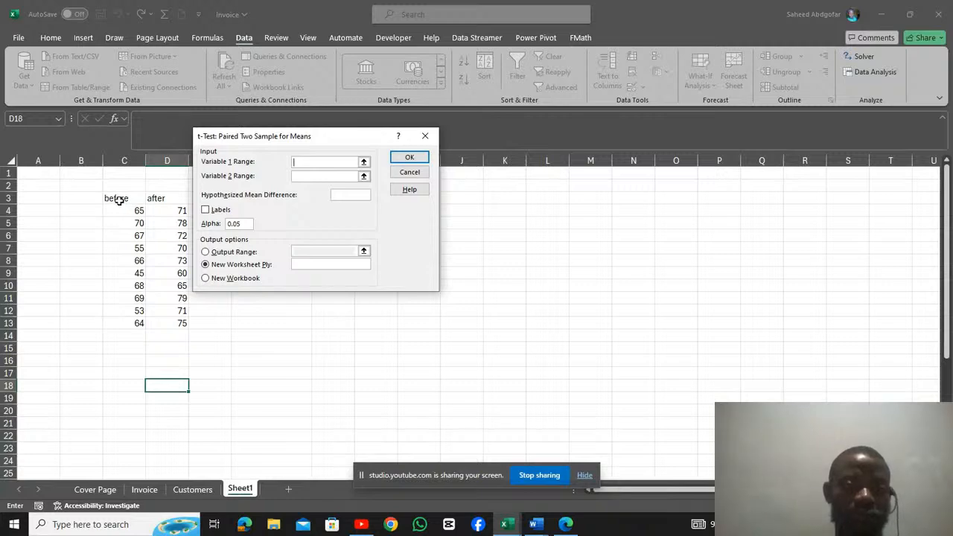
# Set the t-test's Variable 1 Range to C3:C13 and Variable 2 Range to D3:D13, with labels included.
pyautogui.moveTo(119, 200); pyautogui.dragTo(140, 322)
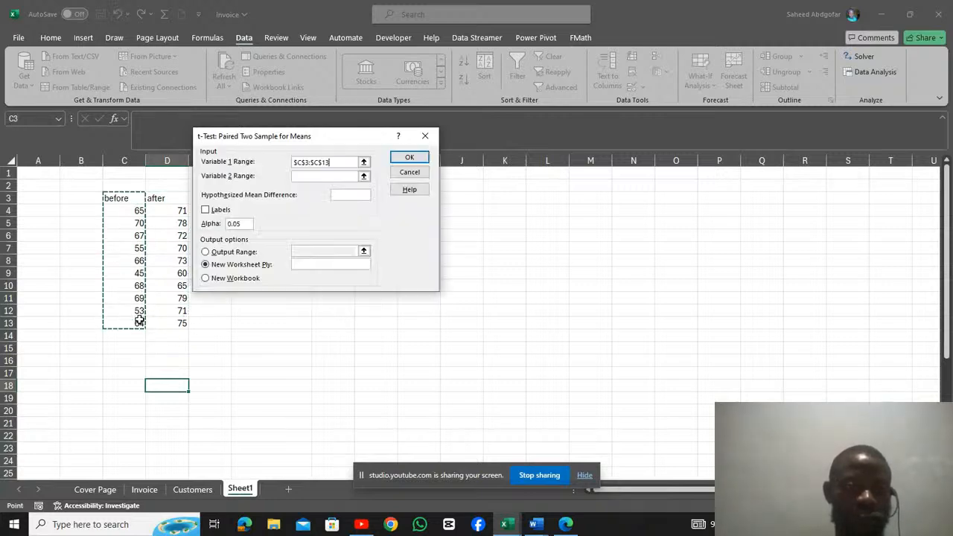
pyautogui.click(314, 176)
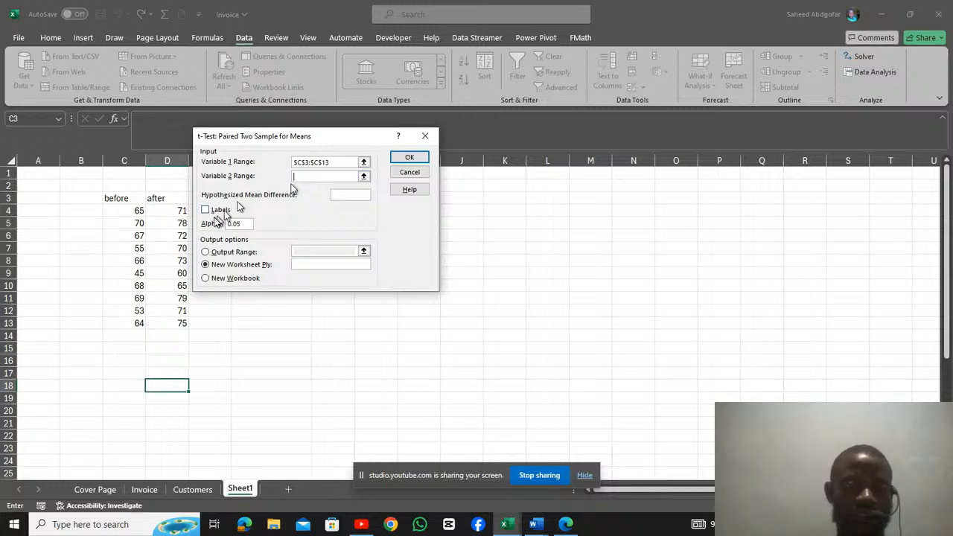
pyautogui.moveTo(171, 212); pyautogui.dragTo(181, 248)
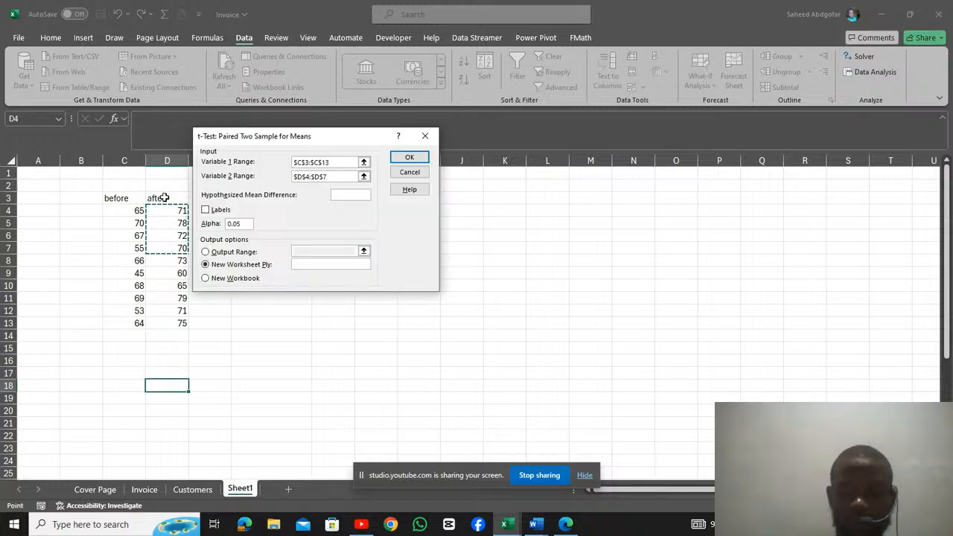
pyautogui.press('BackSpace')
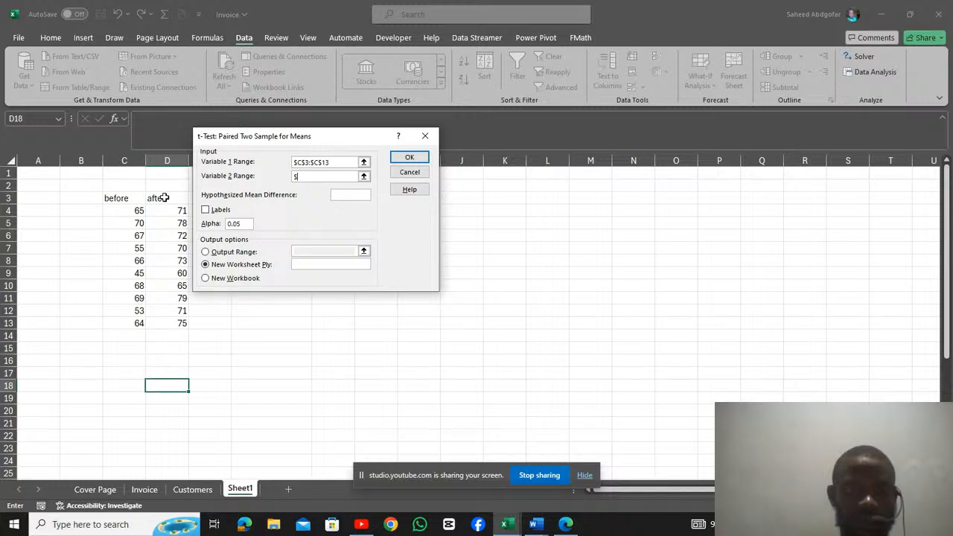
pyautogui.moveTo(163, 198); pyautogui.dragTo(179, 323)
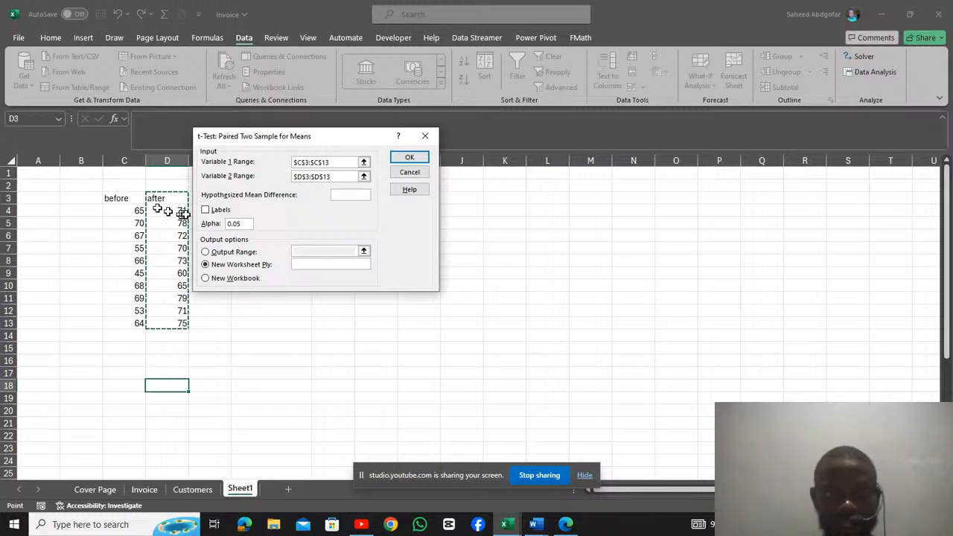
pyautogui.click(206, 211)
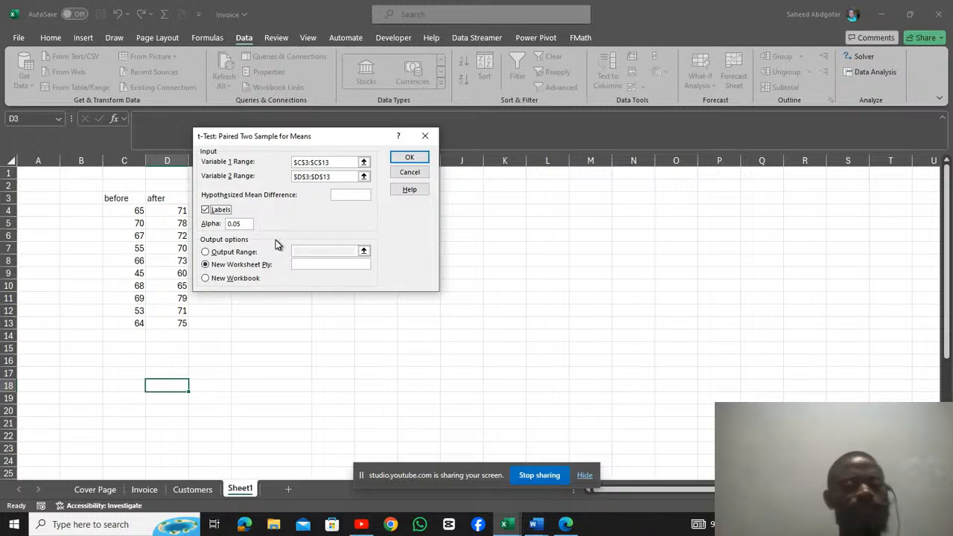
# Run the paired t-test with its output range starting at cell F4 on the same sheet.
pyautogui.click(206, 254)
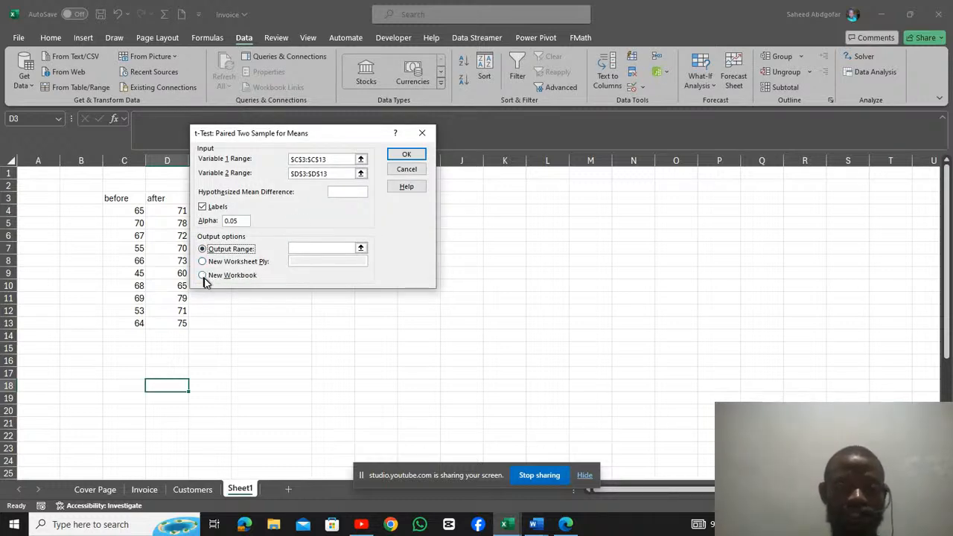
pyautogui.click(312, 248)
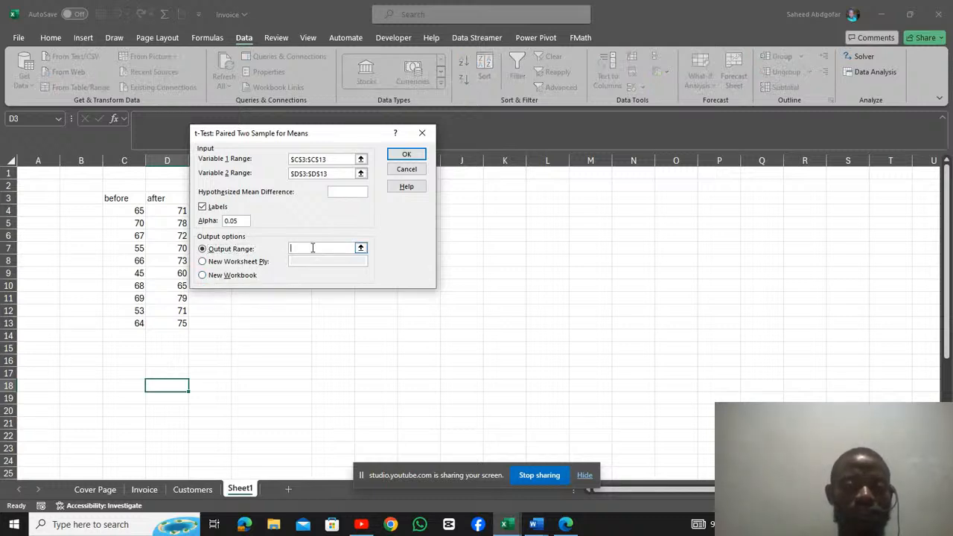
pyautogui.click(360, 249)
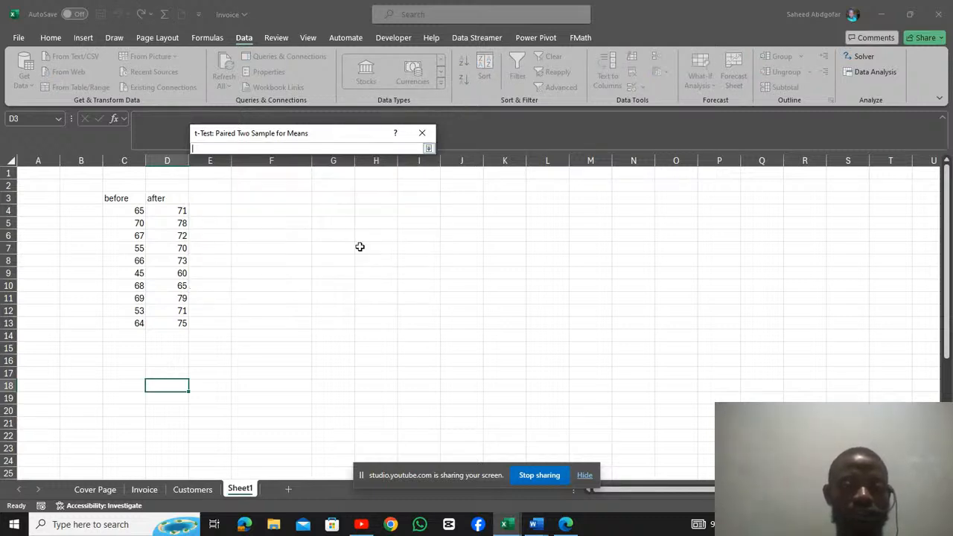
pyautogui.click(264, 211)
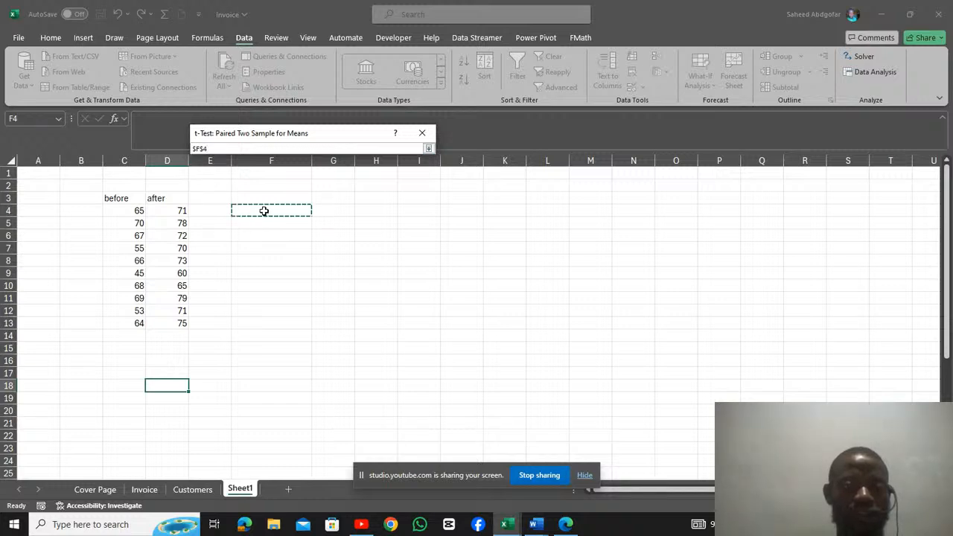
pyautogui.click(428, 149)
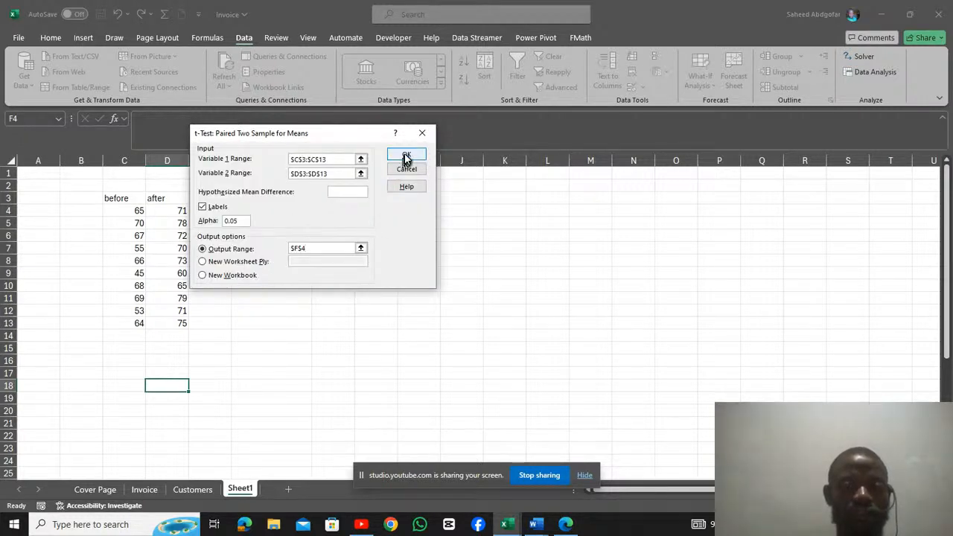
pyautogui.click(407, 155)
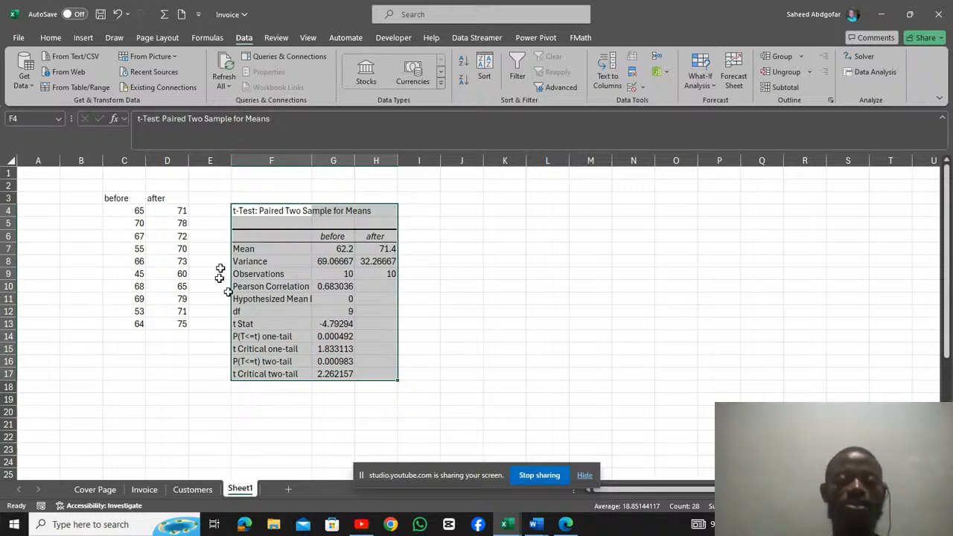
pyautogui.click(475, 210)
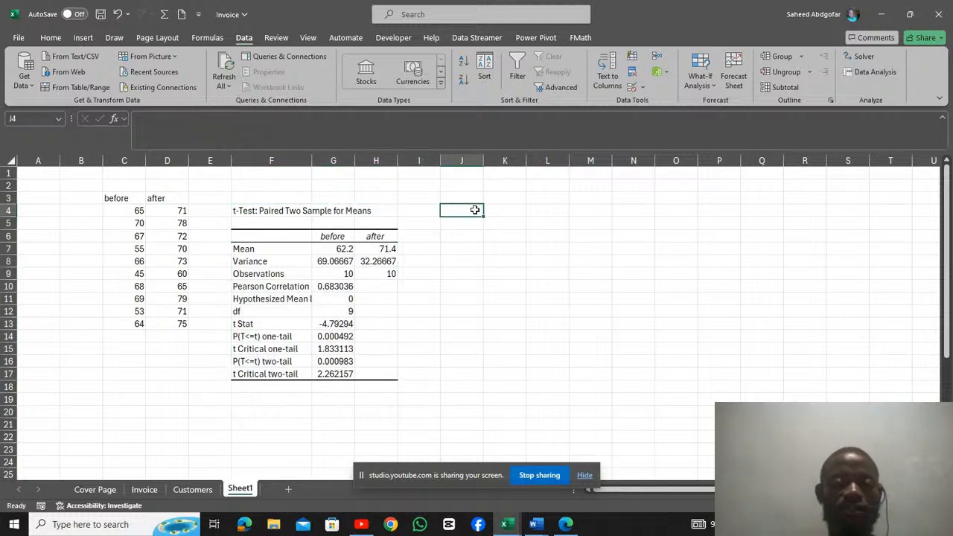
# Choose the Anova: Single Factor tool from the data analysis tools.
pyautogui.click(873, 72)
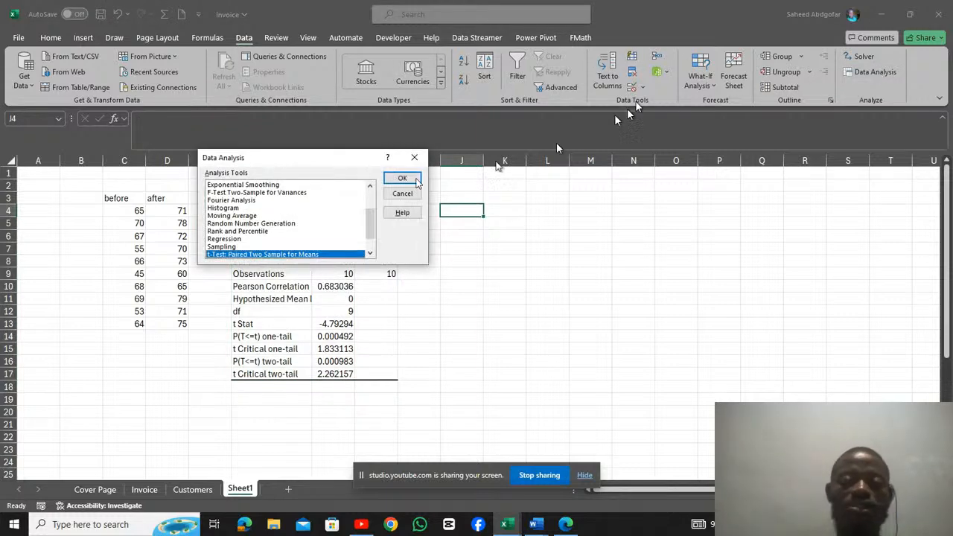
pyautogui.moveTo(375, 218); pyautogui.dragTo(371, 197)
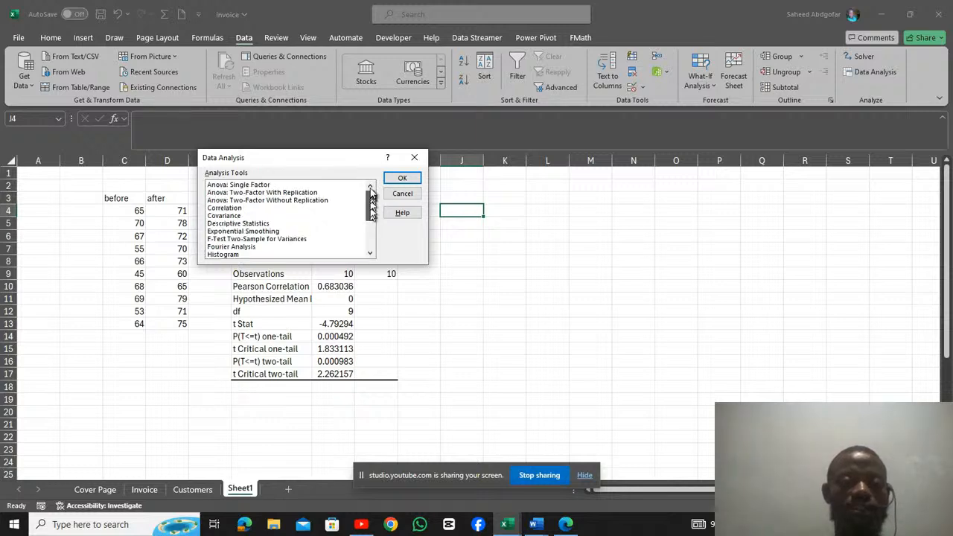
pyautogui.click(241, 187)
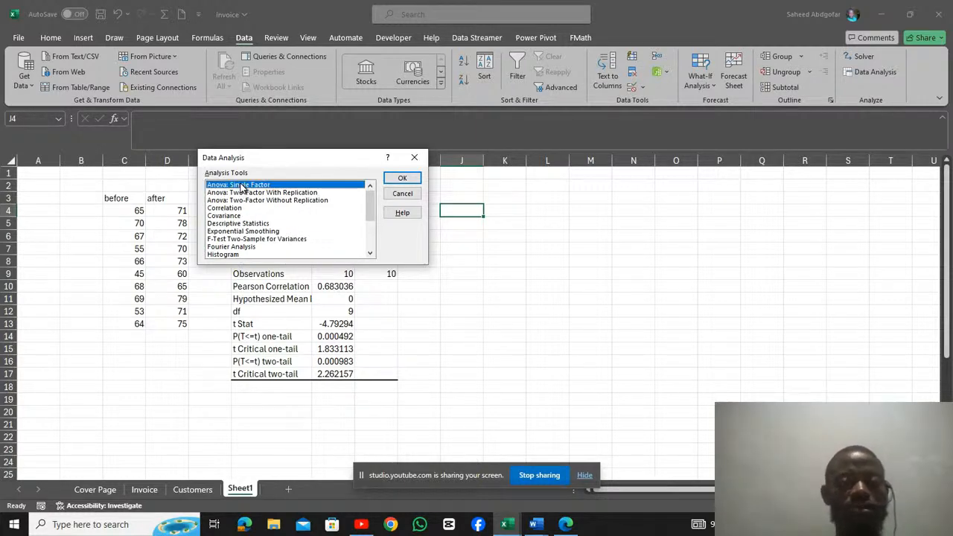
pyautogui.click(403, 181)
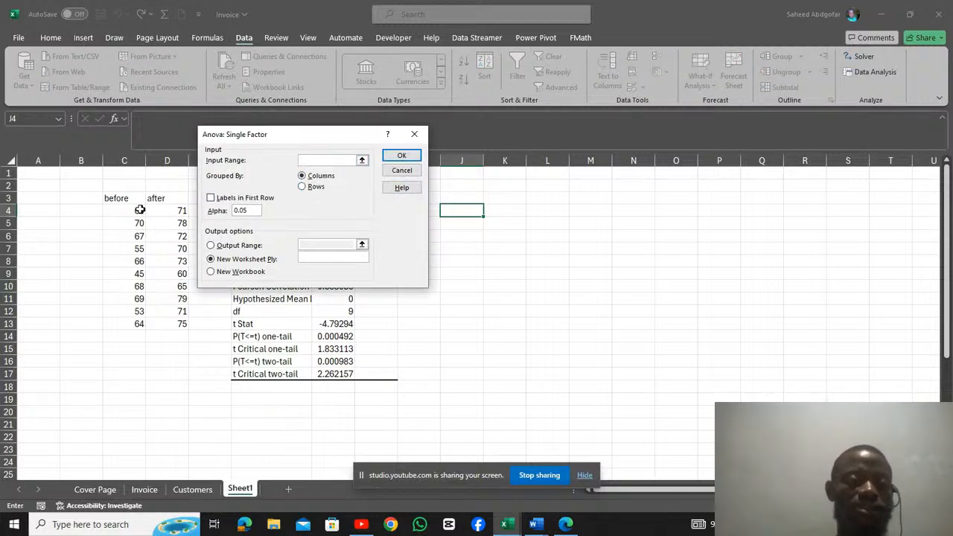
# Set the Anova input range to the before and after data C3:D13, with labels in the first row.
pyautogui.moveTo(140, 210); pyautogui.dragTo(136, 219)
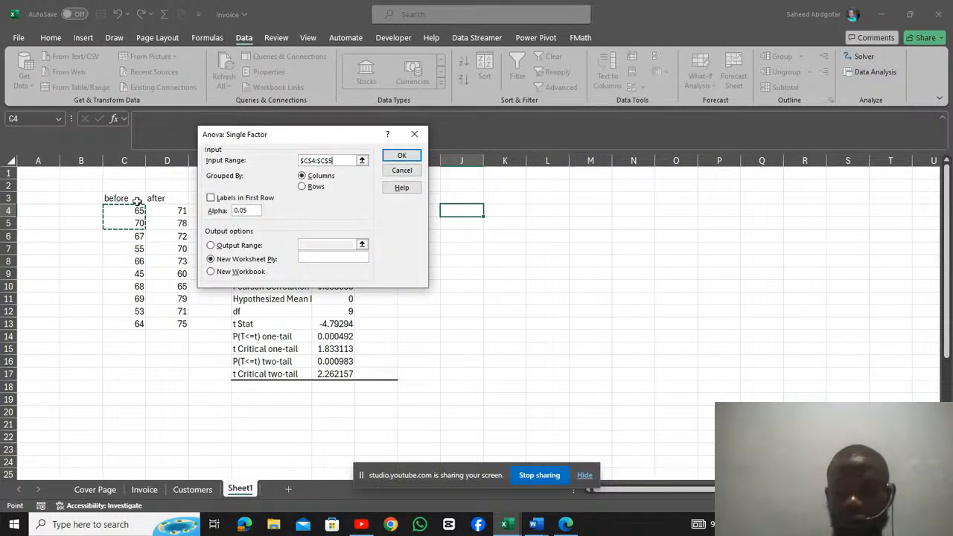
pyautogui.press('BackSpace')
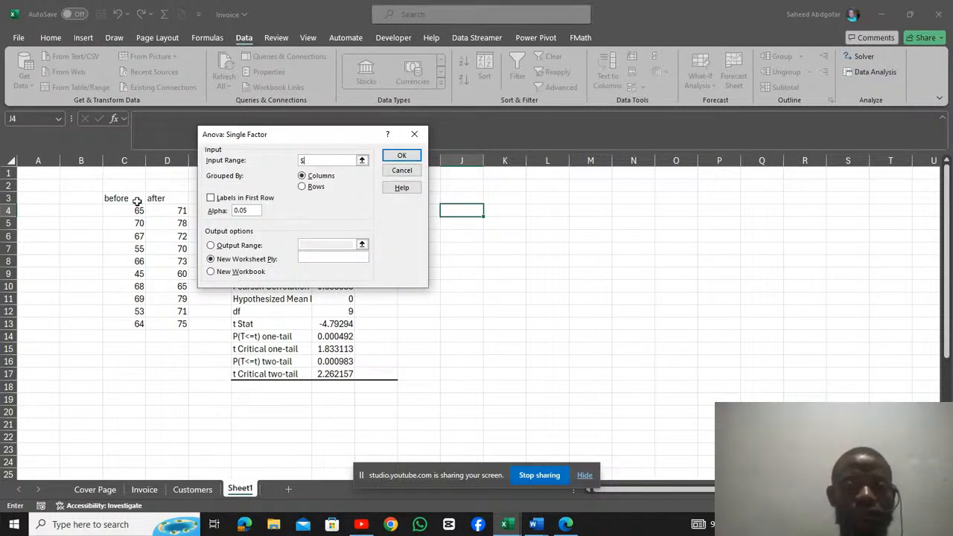
pyautogui.moveTo(131, 197); pyautogui.dragTo(132, 322)
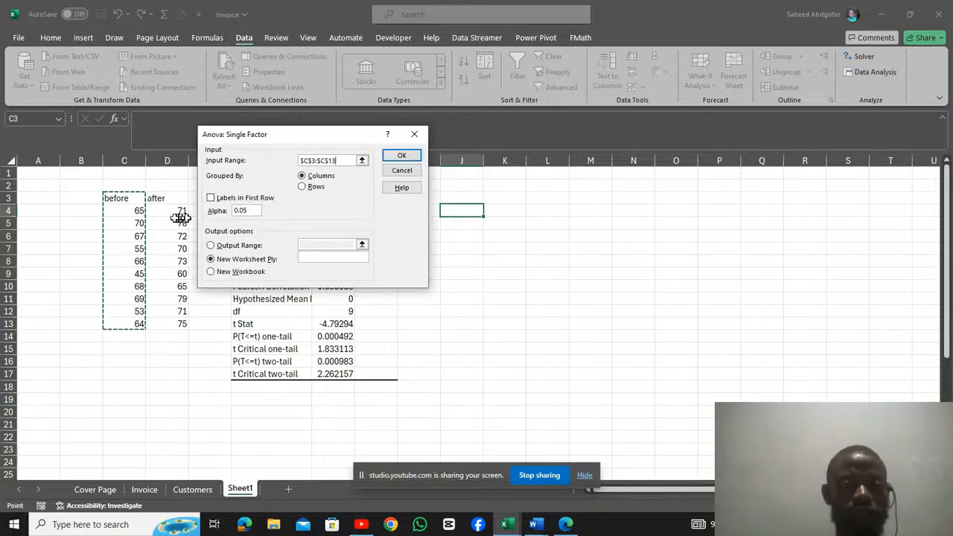
pyautogui.press('BackSpace')
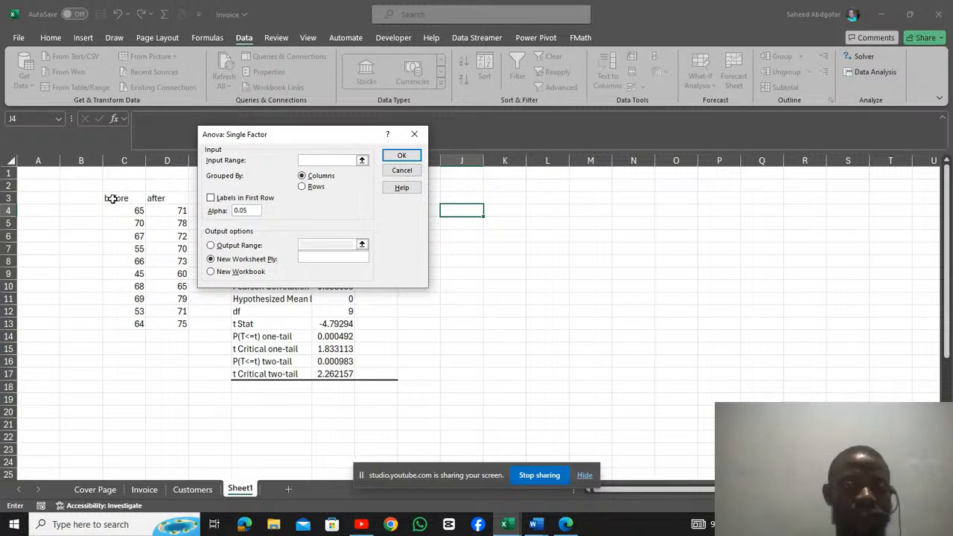
pyautogui.moveTo(112, 199); pyautogui.dragTo(173, 320)
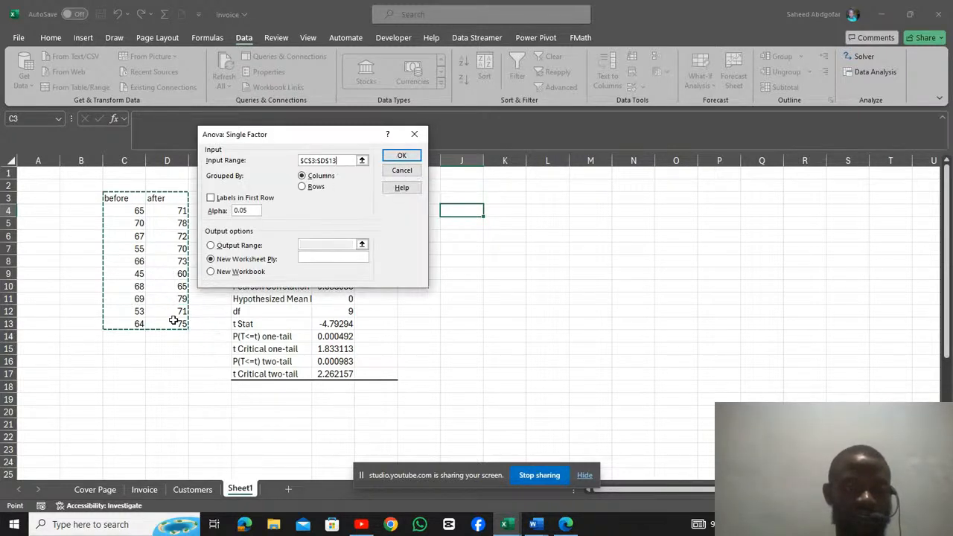
pyautogui.click(211, 199)
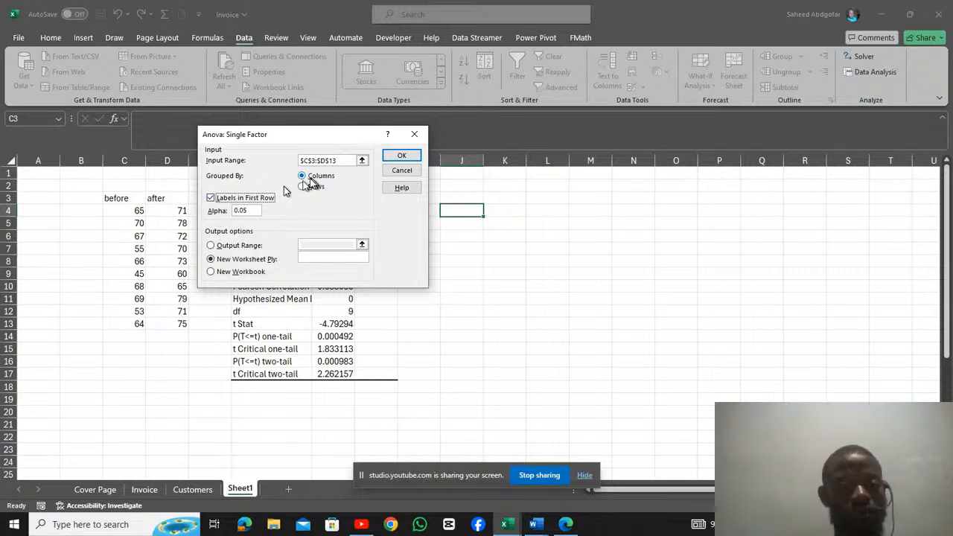
# Run the single-factor Anova with its output starting at cell J4, and widen column J to fit the row labels.
pyautogui.click(211, 246)
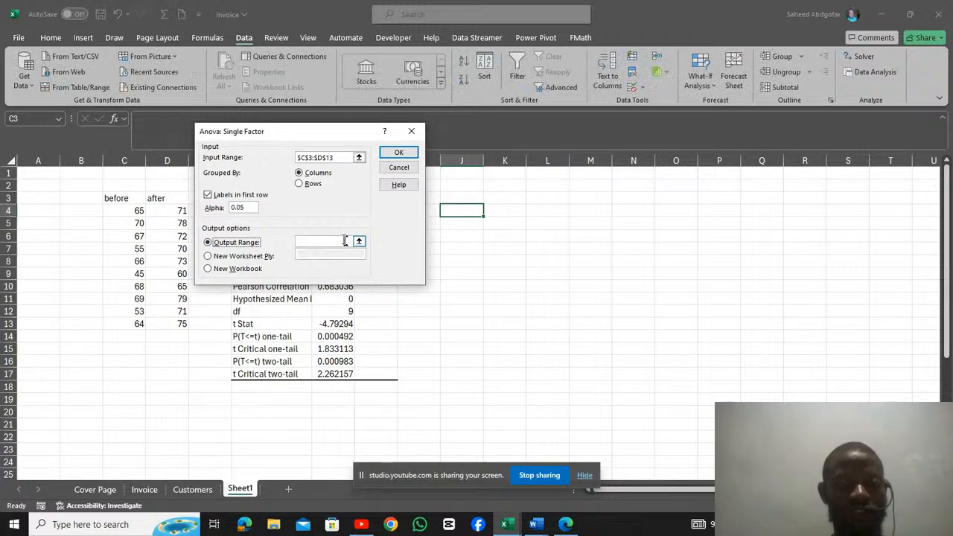
pyautogui.click(359, 242)
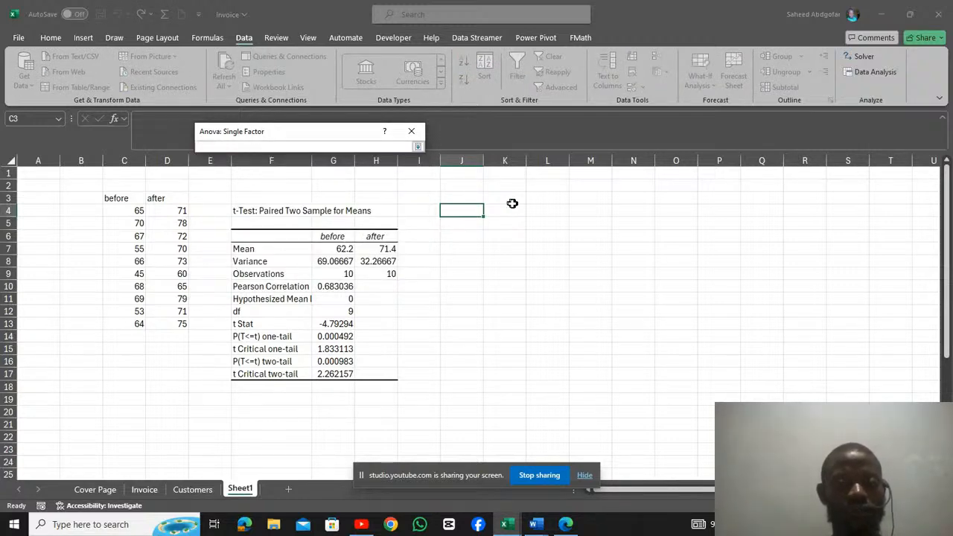
pyautogui.click(458, 213)
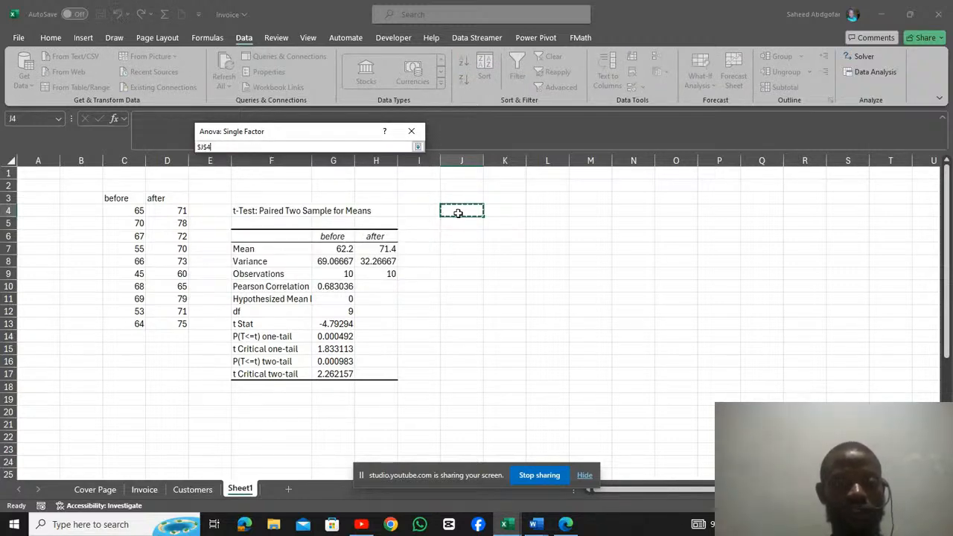
pyautogui.click(417, 146)
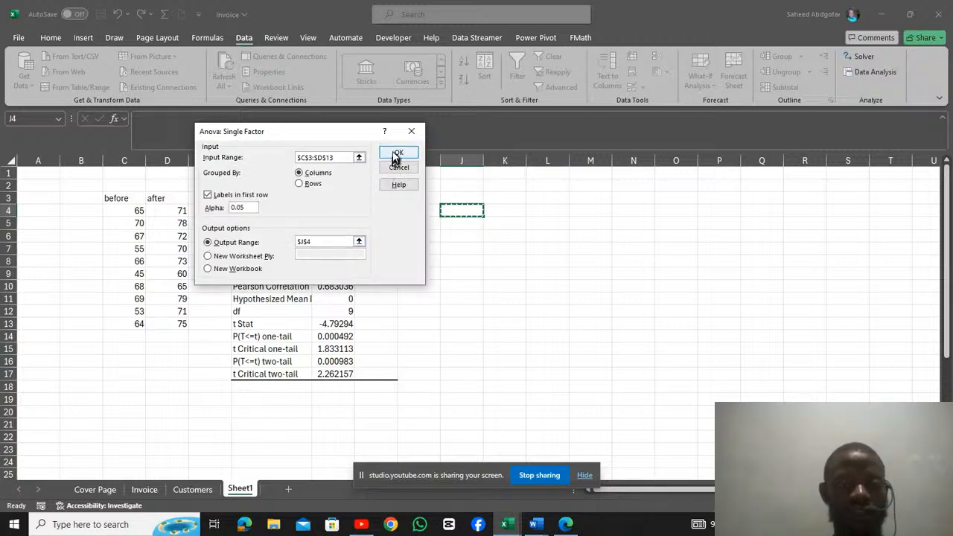
pyautogui.click(396, 154)
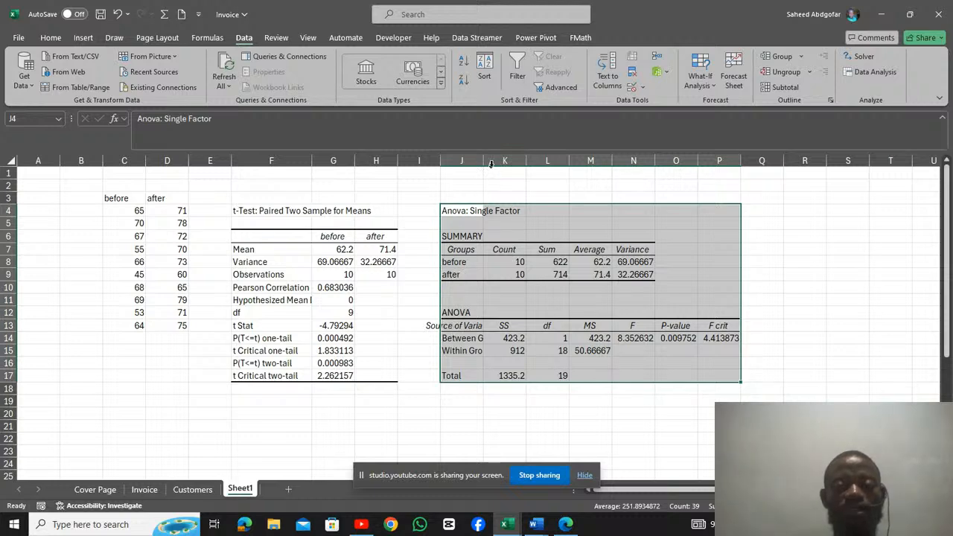
pyautogui.moveTo(484, 160); pyautogui.dragTo(518, 160)
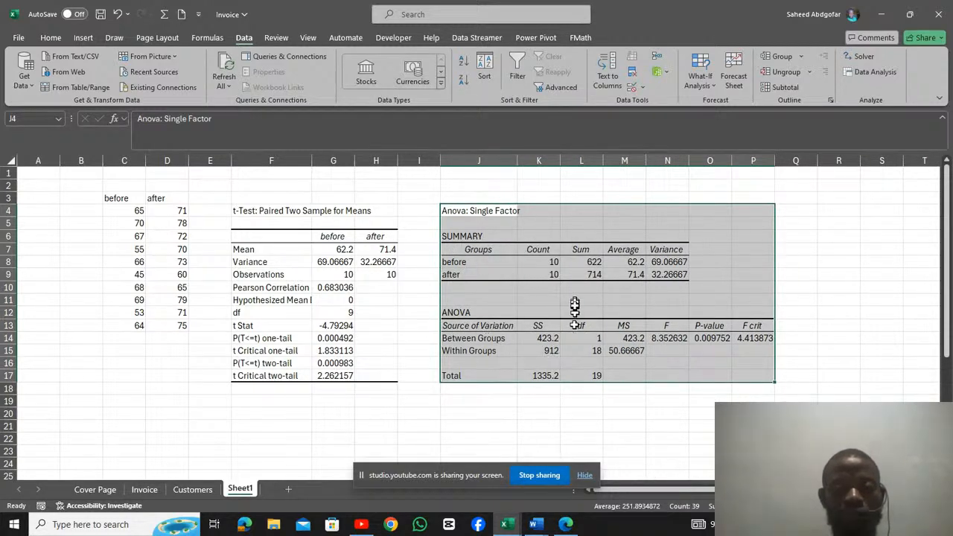
# Copy the selected Anova: Single Factor output and switch to the recovered Document1 in Word.
pyautogui.rightClick(730, 254)
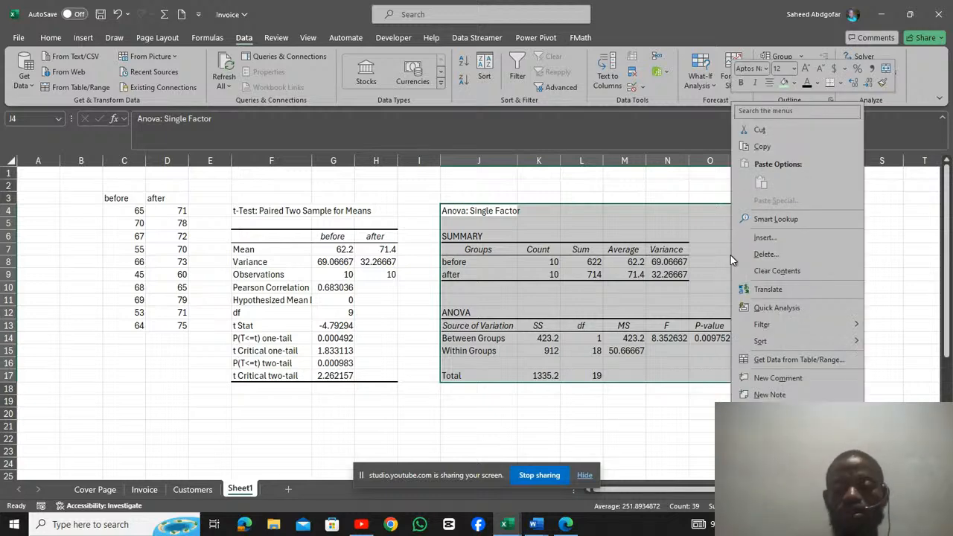
pyautogui.click(762, 146)
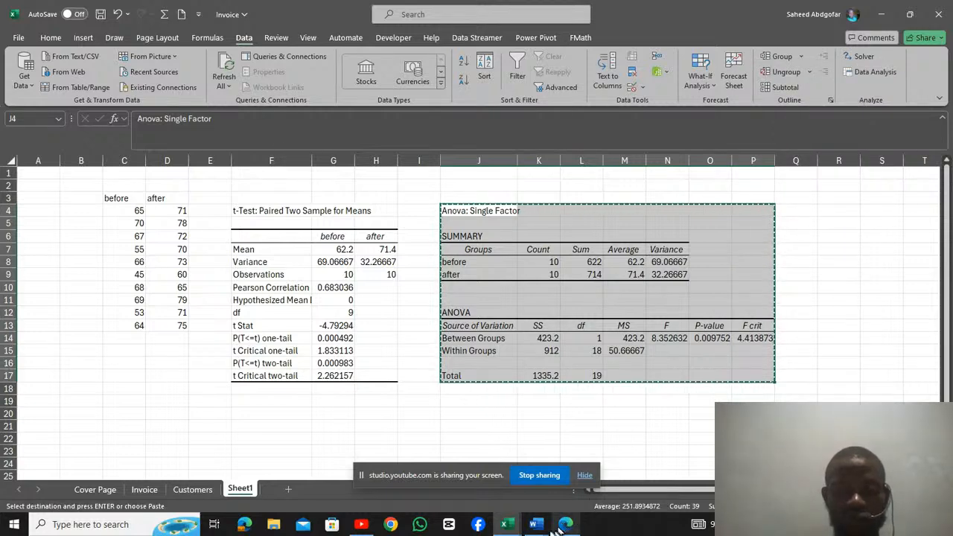
pyautogui.moveTo(534, 524)
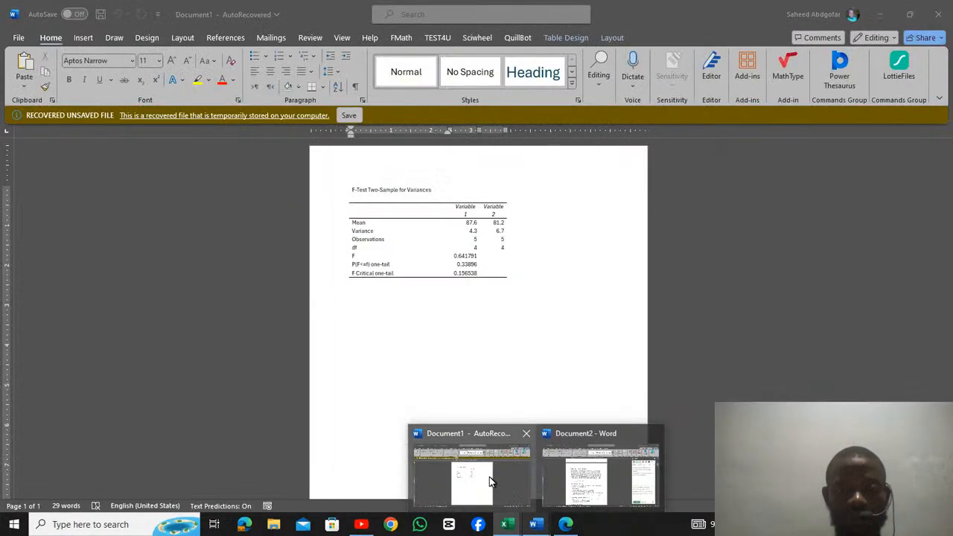
pyautogui.click(489, 476)
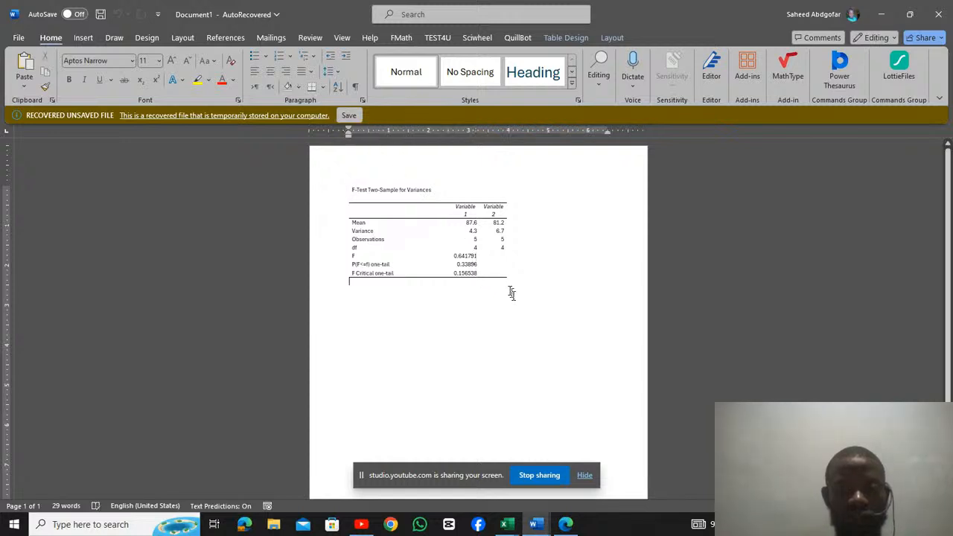
# Enable editing of the read-only document and paste the Anova results below the F-Test table, separated by blank lines.
pyautogui.click(459, 325)
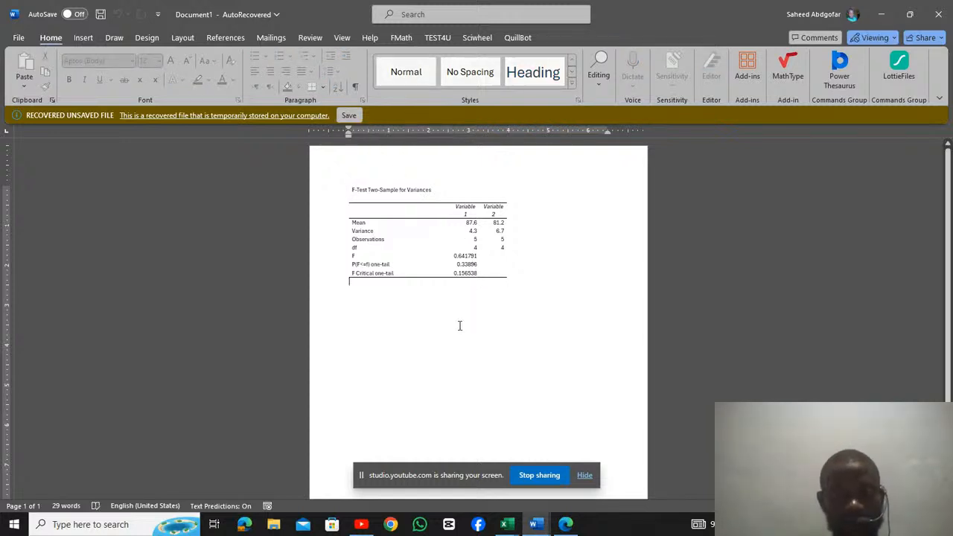
pyautogui.press('Return')
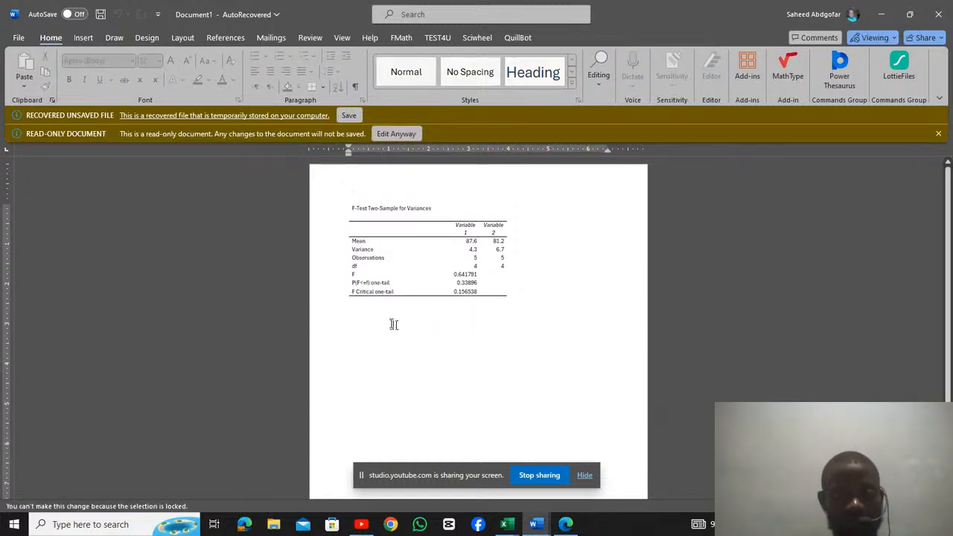
pyautogui.click(396, 134)
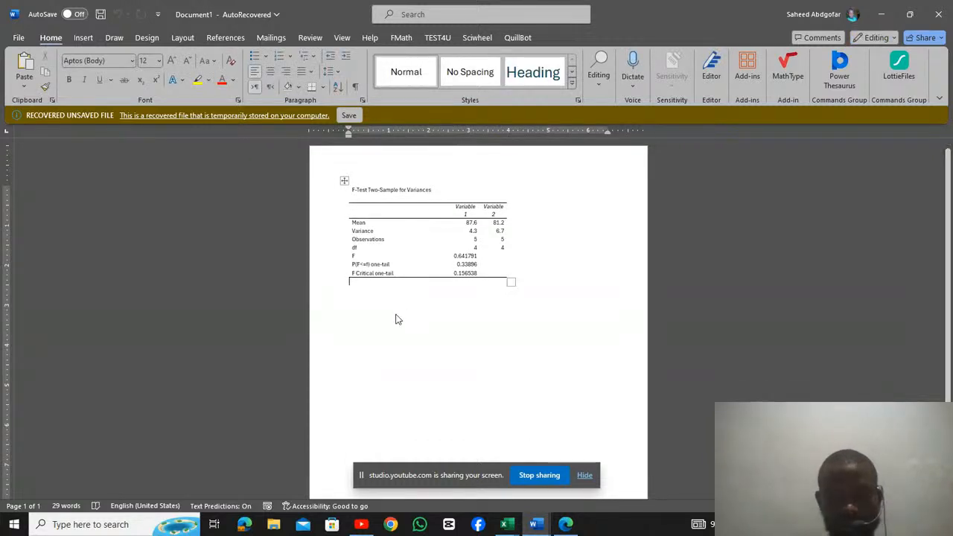
pyautogui.press('Return')
pyautogui.press('Return')
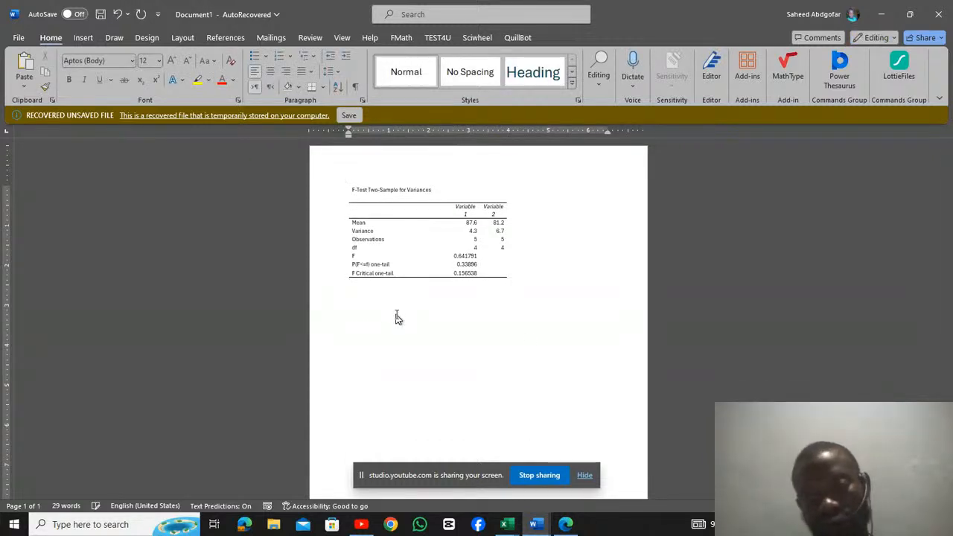
pyautogui.hotkey('ctrl', 'v')
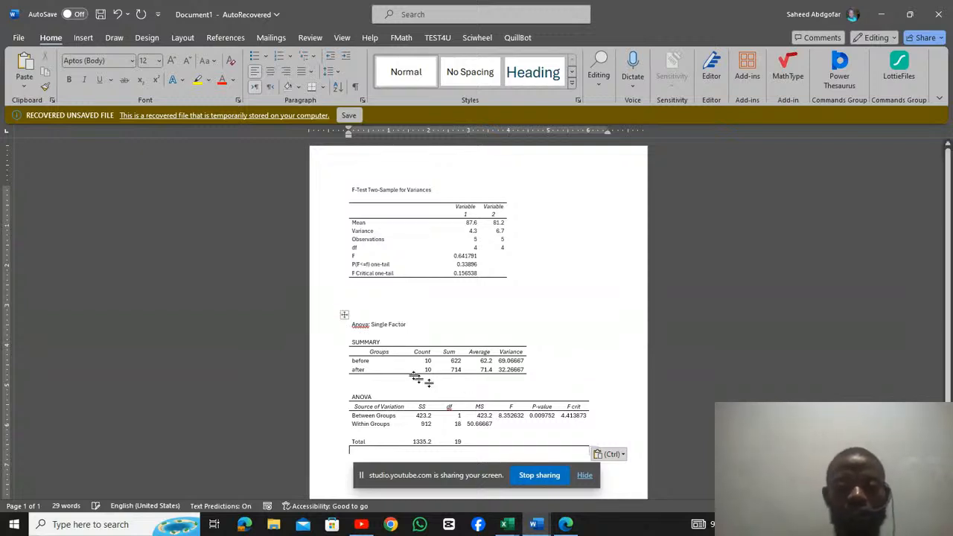
# Select the whole pasted Anova table and browse the plain, grid and list table styles without applying one.
pyautogui.click(587, 305)
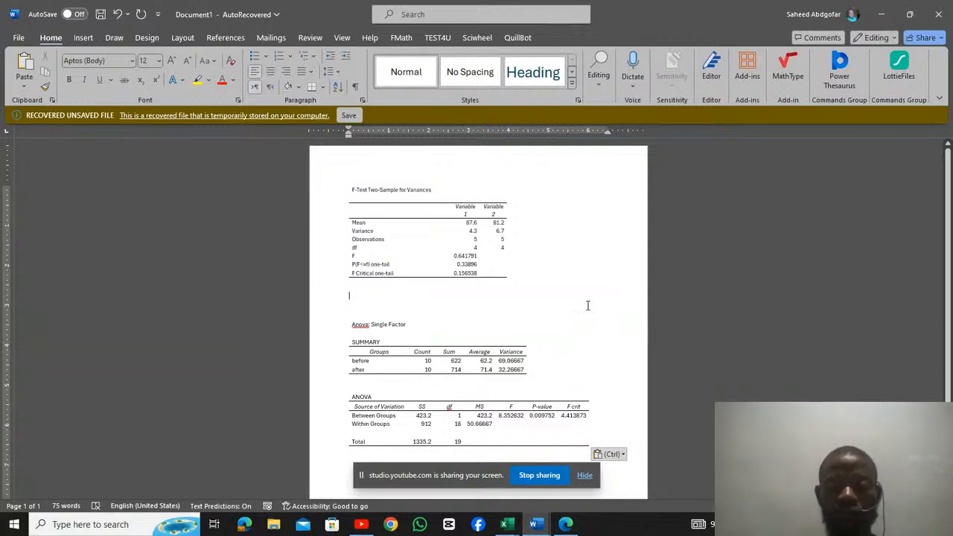
pyautogui.click(392, 353)
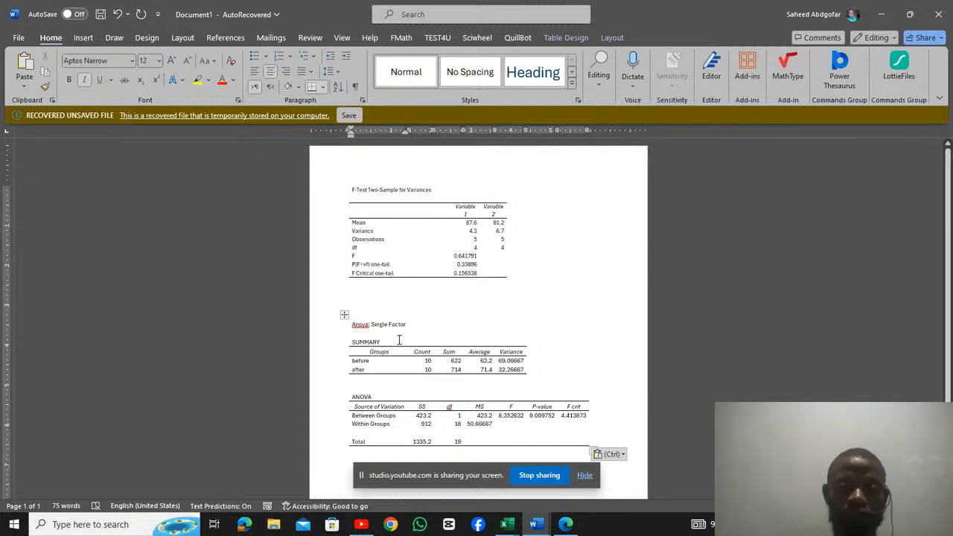
pyautogui.click(344, 317)
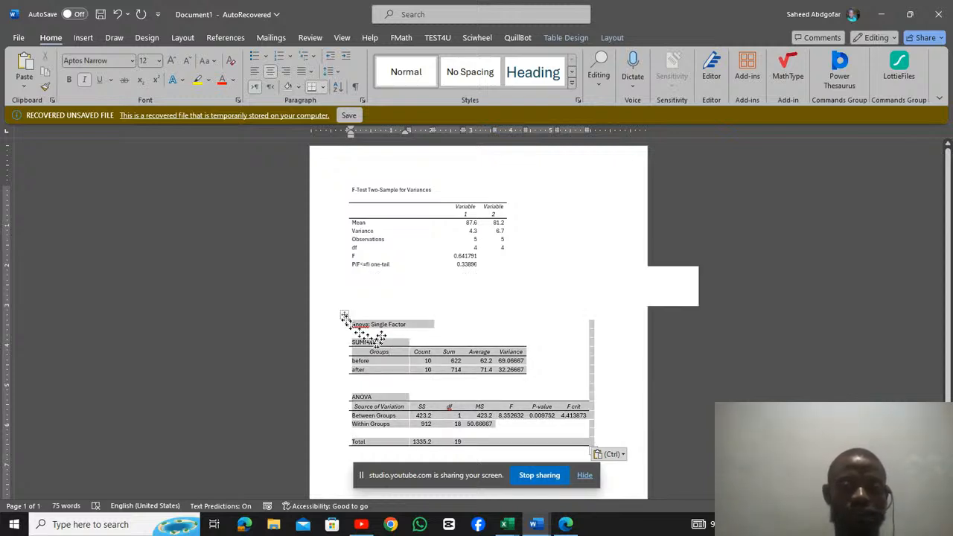
pyautogui.click(563, 38)
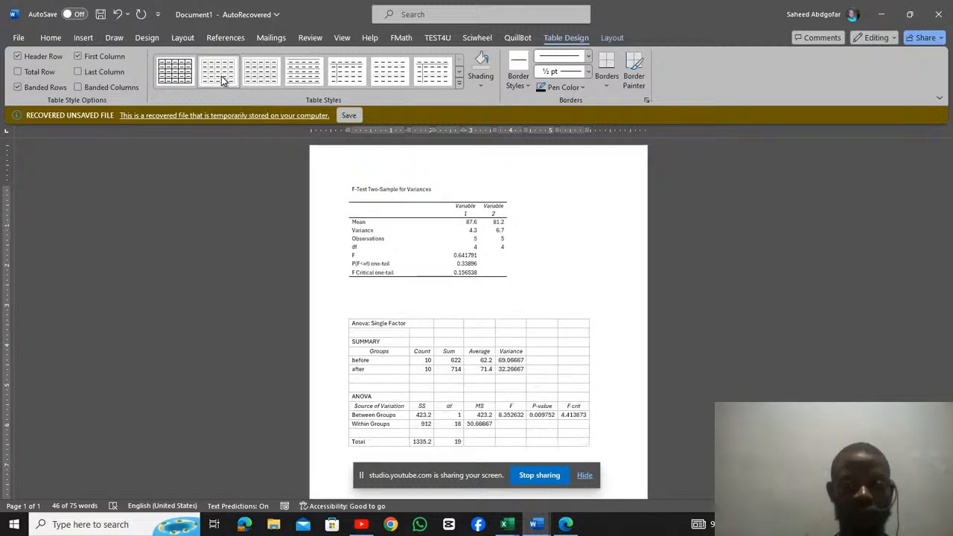
pyautogui.click(460, 83)
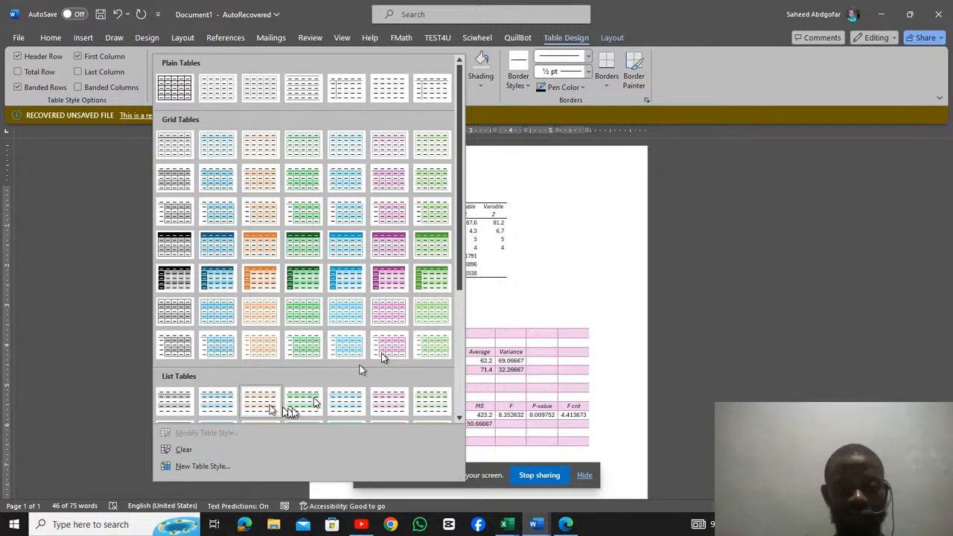
pyautogui.moveTo(459, 280); pyautogui.dragTo(468, 402)
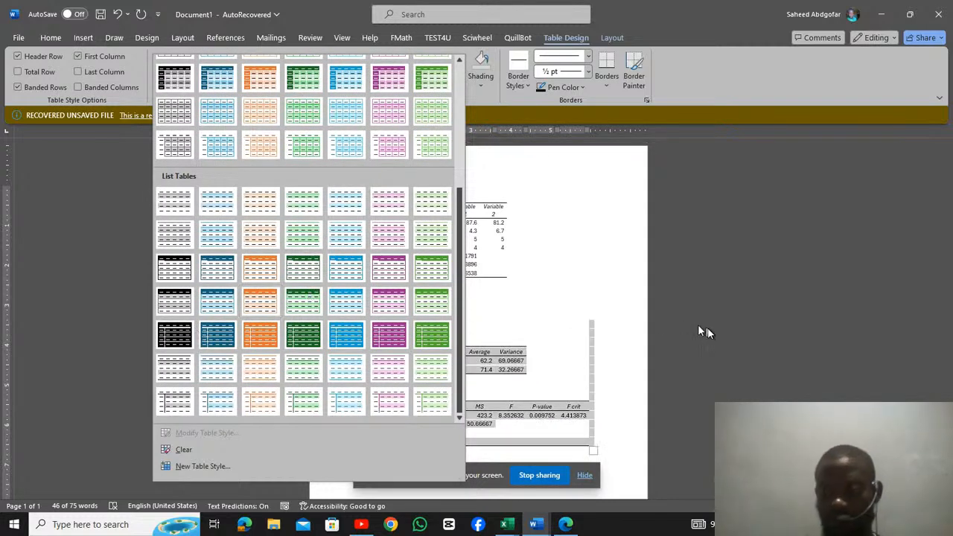
pyautogui.click(729, 337)
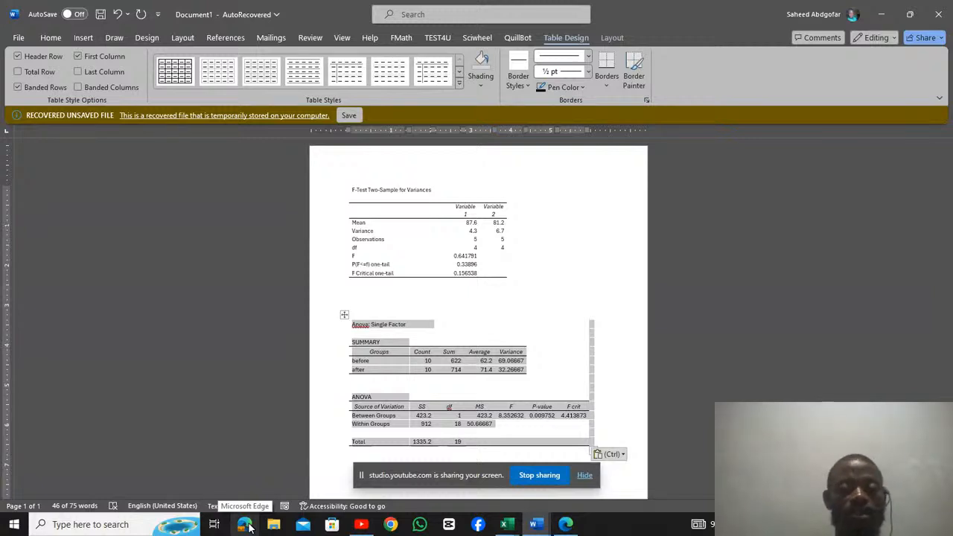
# Switch to the YouTube Studio live streaming window and request the end of the stream.
pyautogui.click(361, 525)
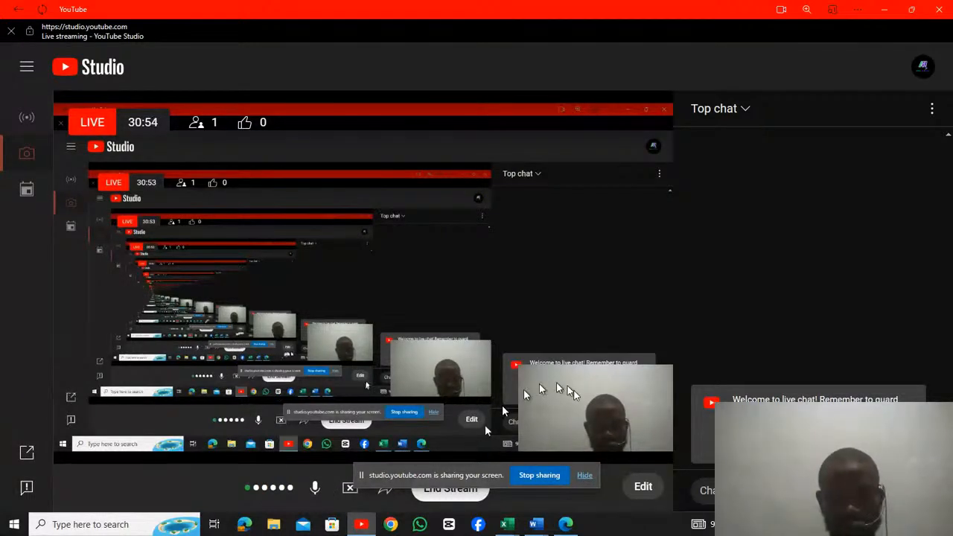
pyautogui.click(463, 503)
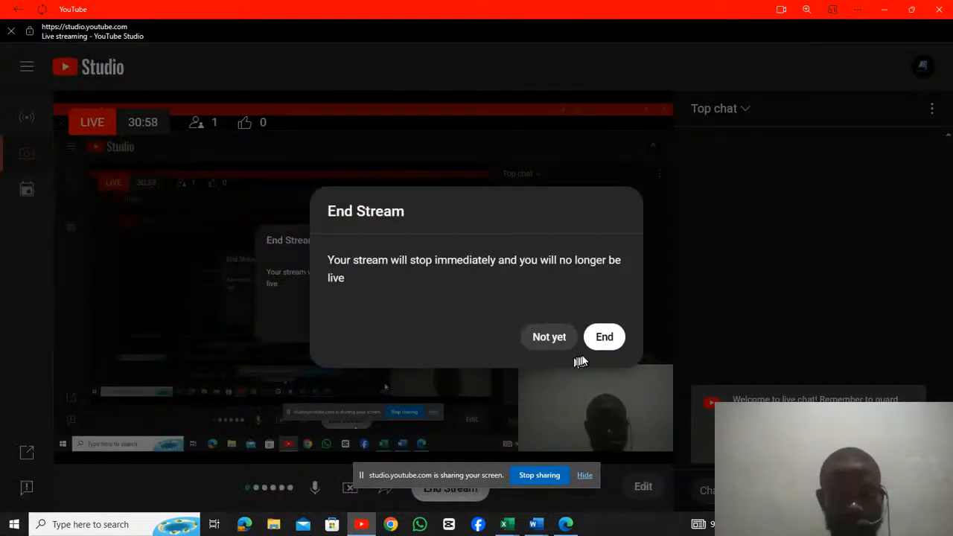